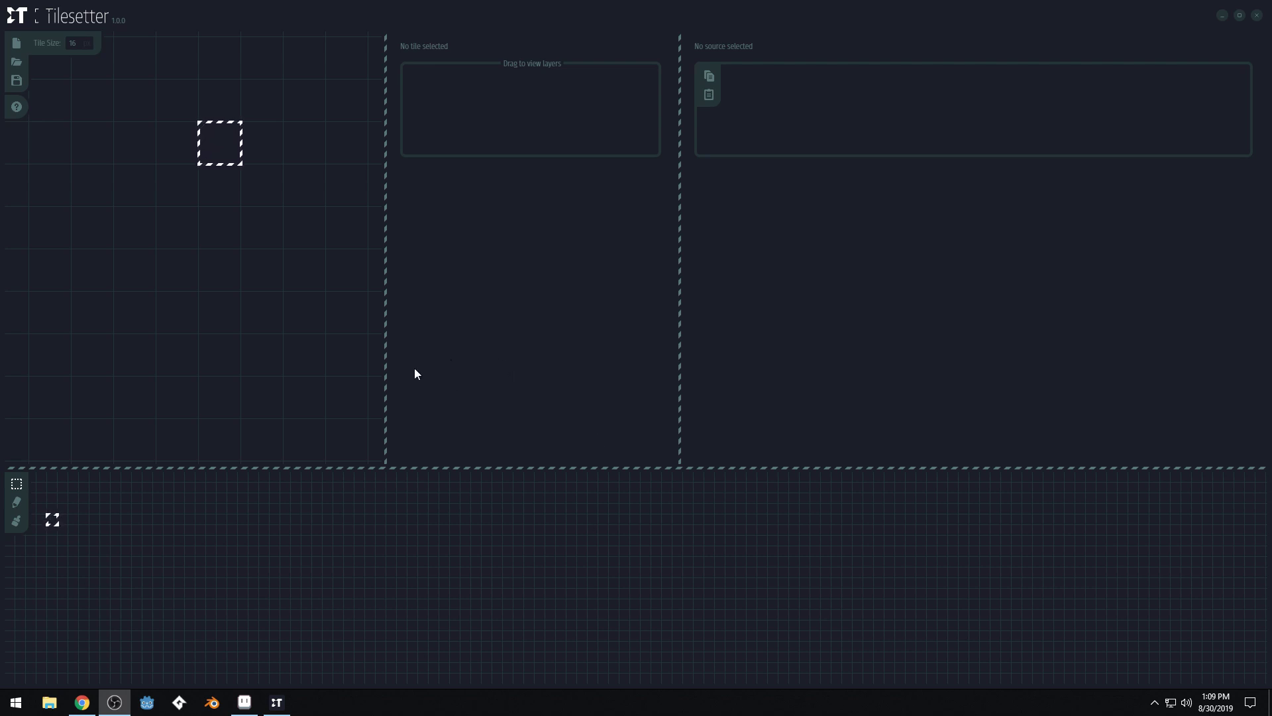
# - Widen the Tilesetter canvas, pan the 16-pixel grid to the centre, and move the tile marker up-left
pyautogui.moveTo(386, 355); pyautogui.dragTo(632, 355)
pyautogui.moveTo(461, 291)
pyautogui.mouseDown()
pyautogui.moveTo(589, 376)
pyautogui.moveTo(600, 397)
pyautogui.mouseUp()
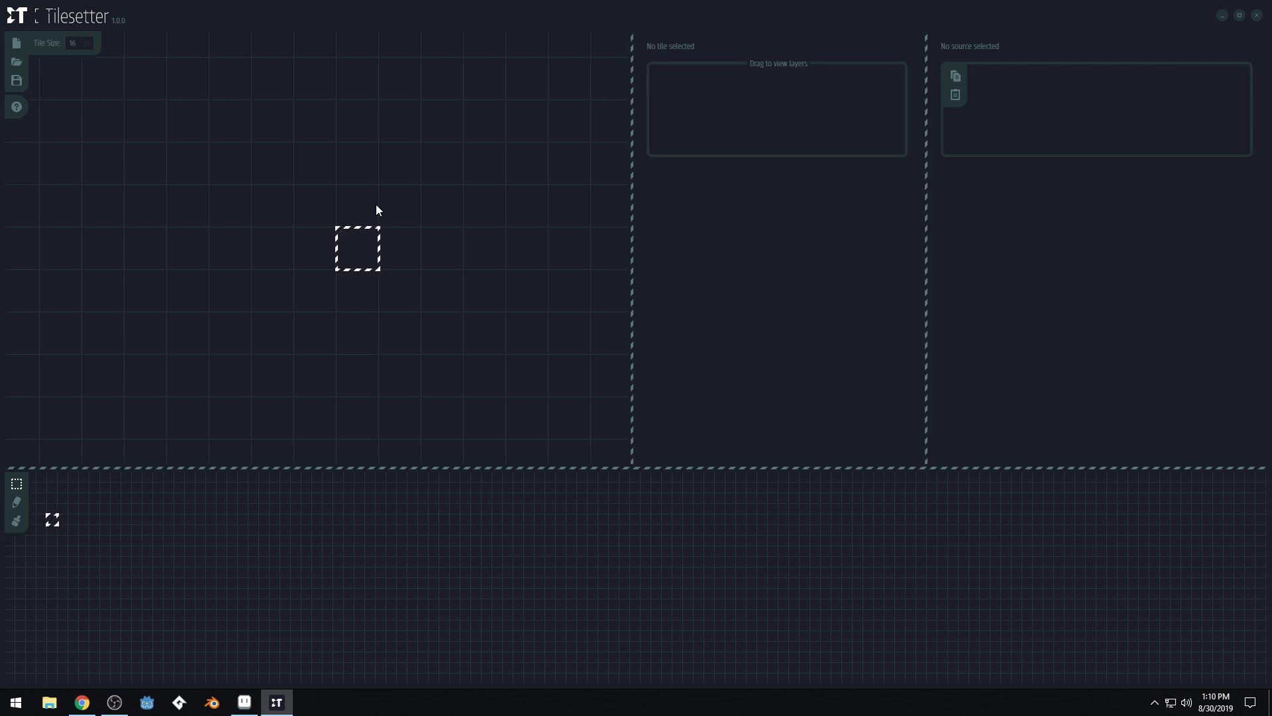
pyautogui.click(316, 205)
# - In Aseprite, create a new 32×16 sprite
pyautogui.click(255, 694)
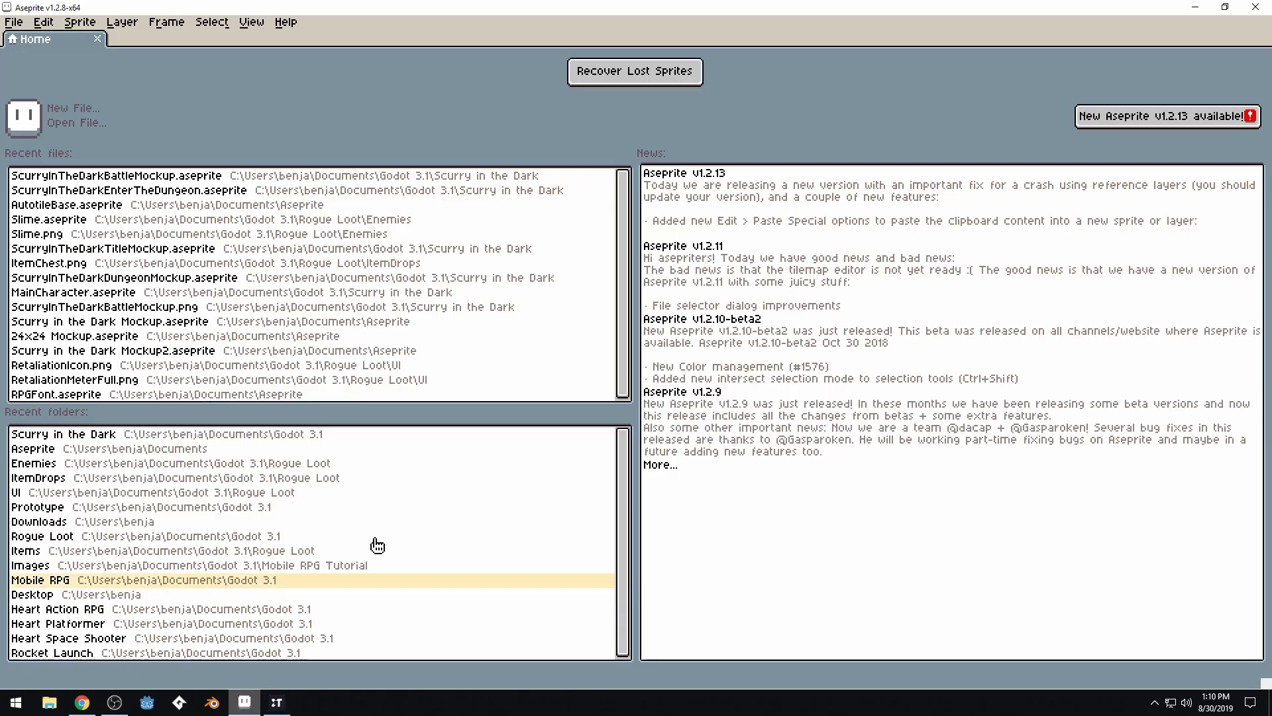
pyautogui.click(278, 709)
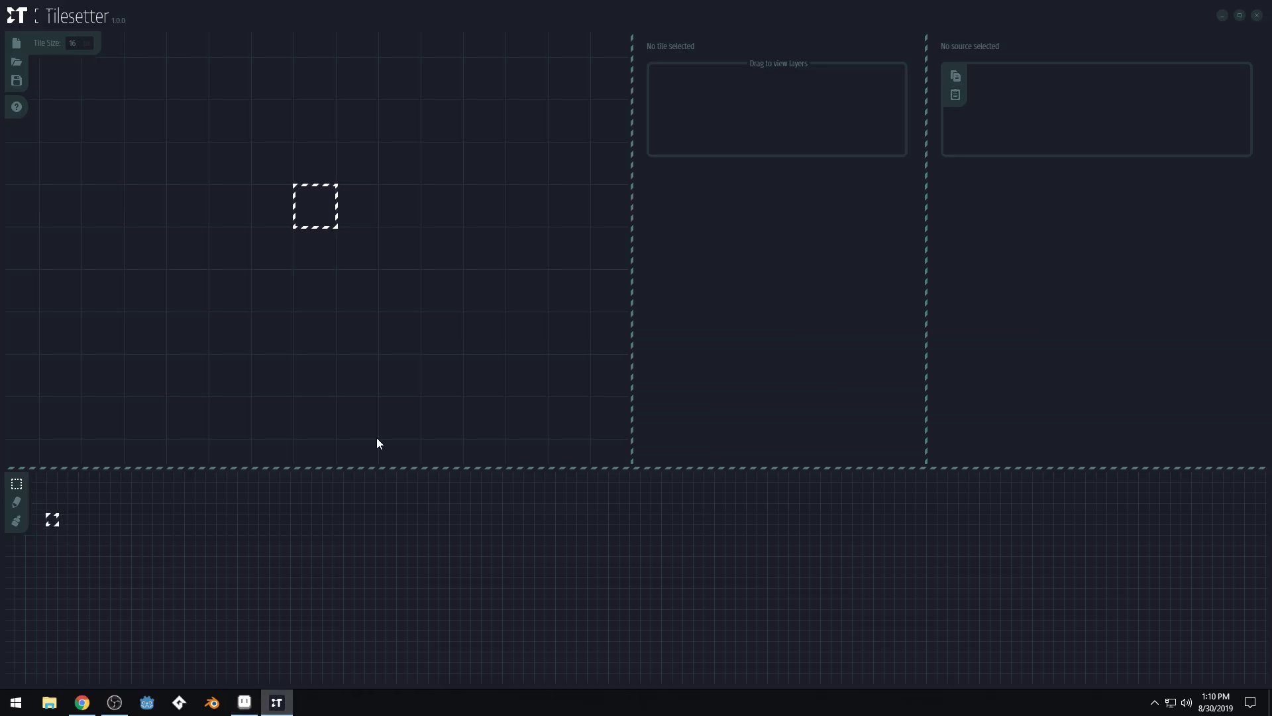
pyautogui.click(245, 702)
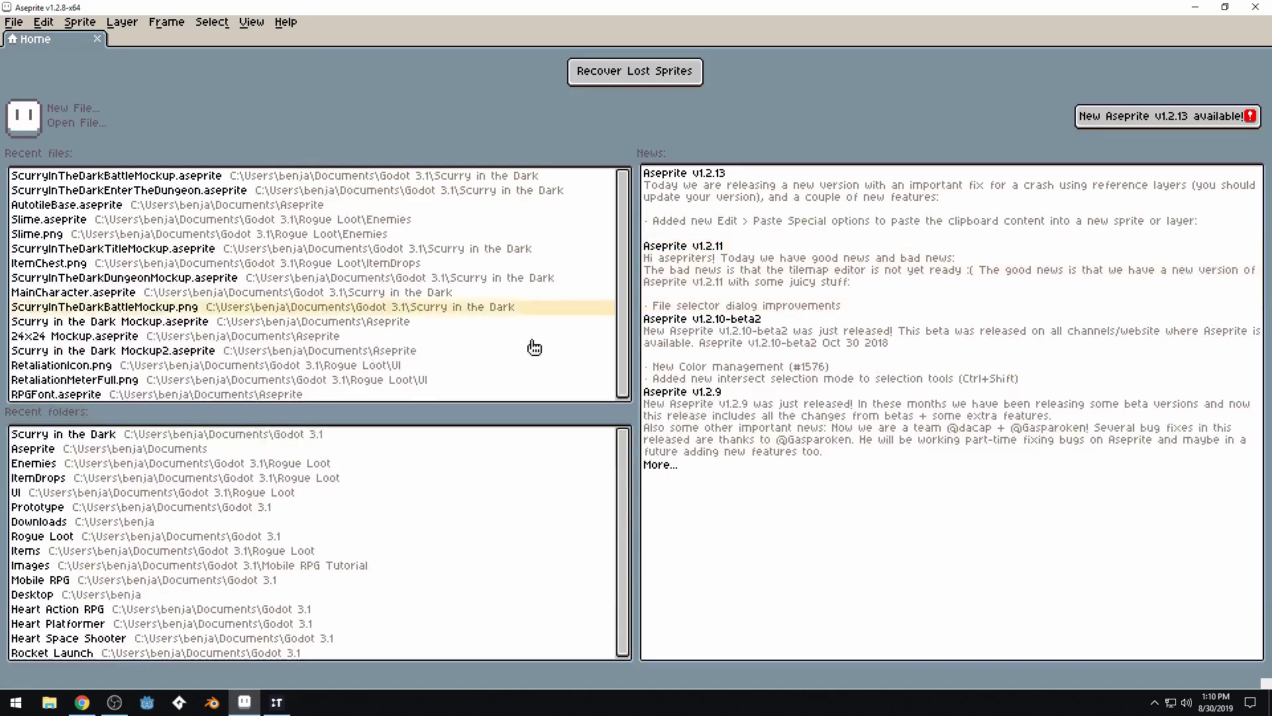
pyautogui.click(79, 106)
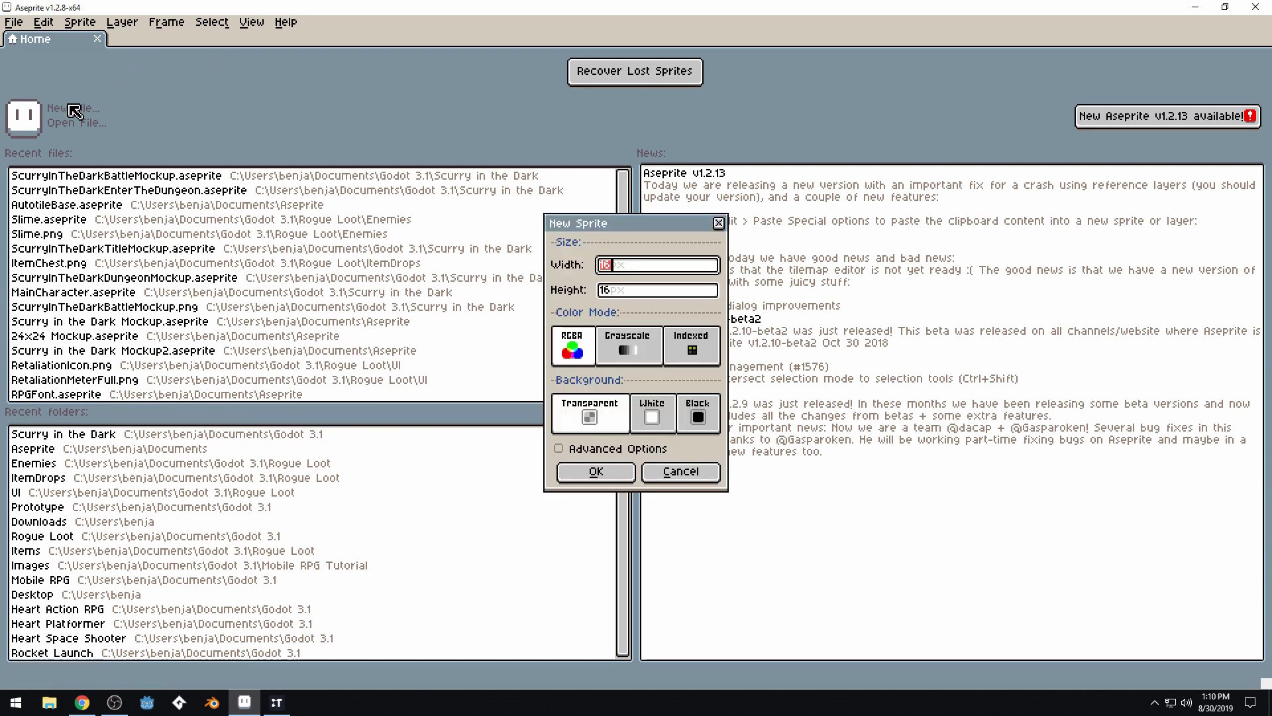
pyautogui.click(623, 294)
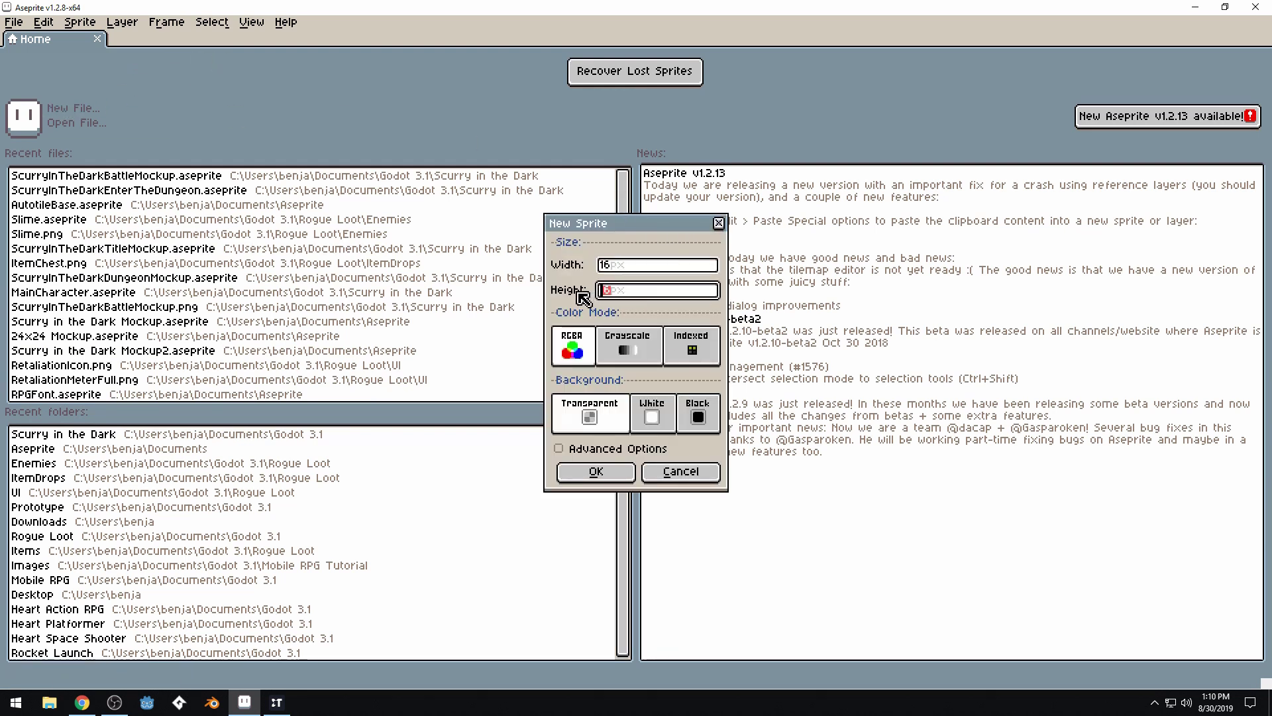
pyautogui.click(640, 265)
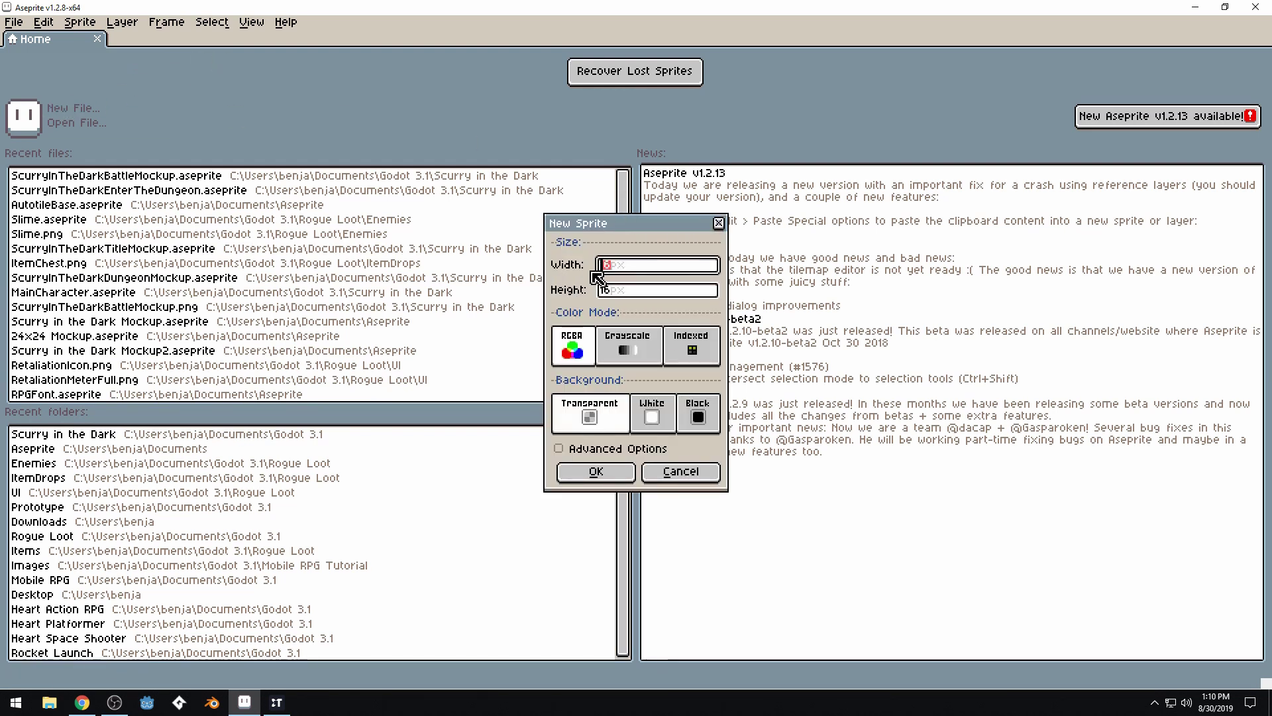
pyautogui.write('32')
pyautogui.click(603, 469)
# - Load the arne16 preset palette for the sprite
pyautogui.scroll(8, 766, 322)
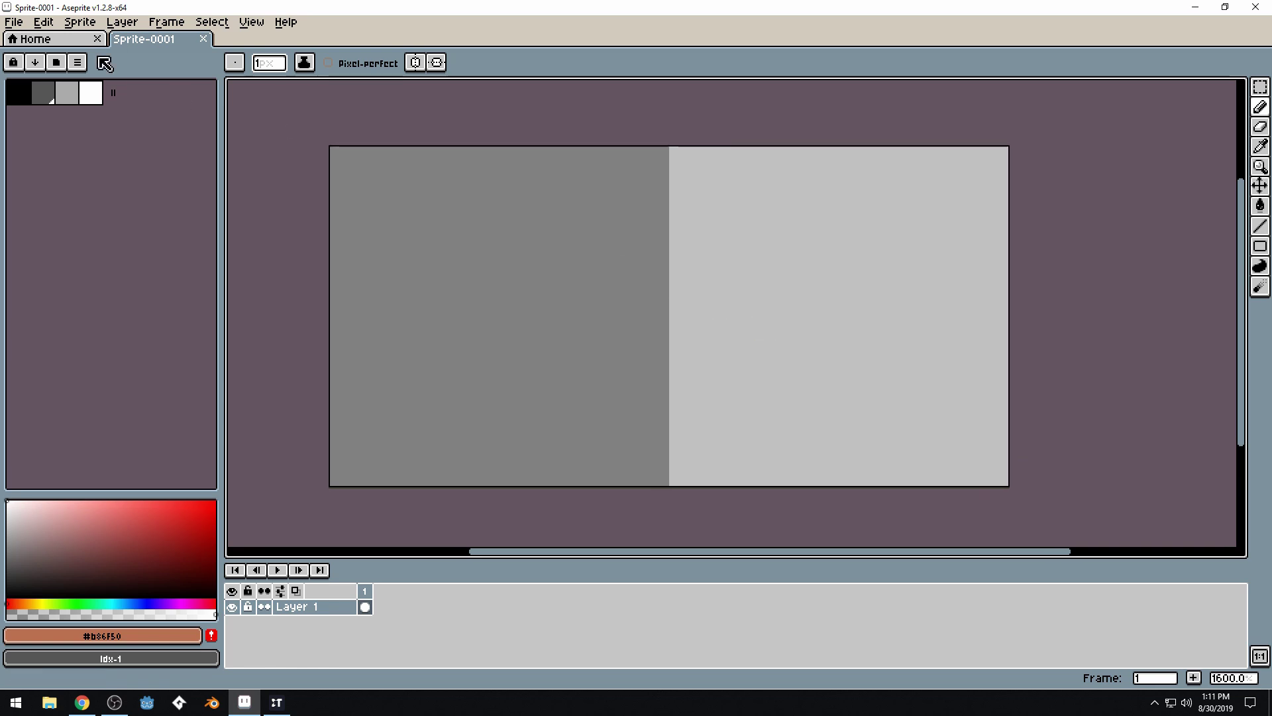
pyautogui.click(34, 62)
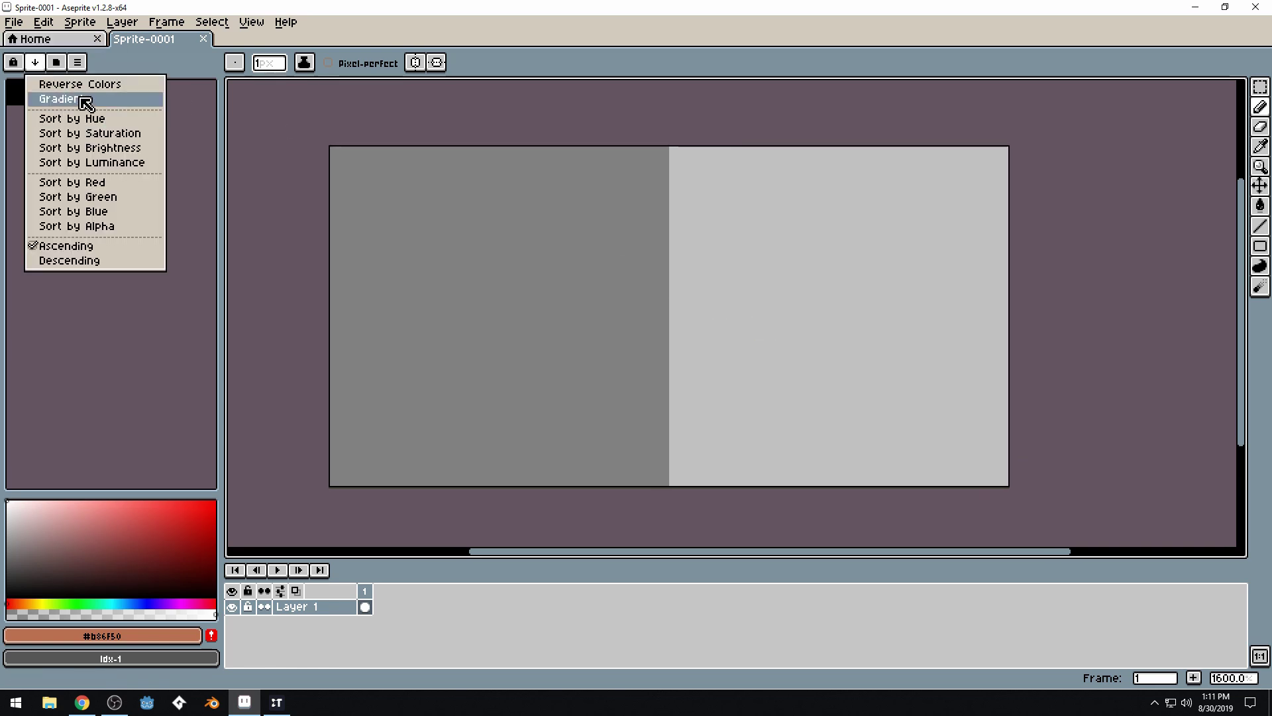
pyautogui.click(65, 67)
pyautogui.click(64, 67)
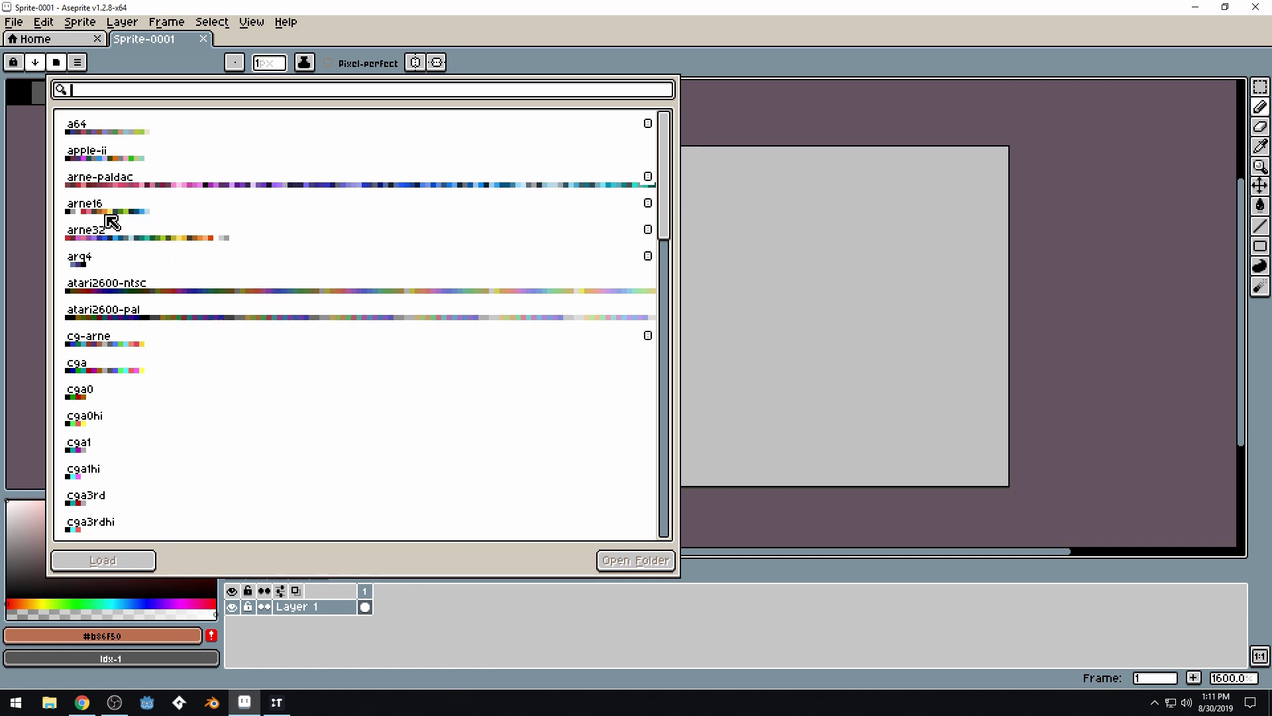
pyautogui.click(111, 212)
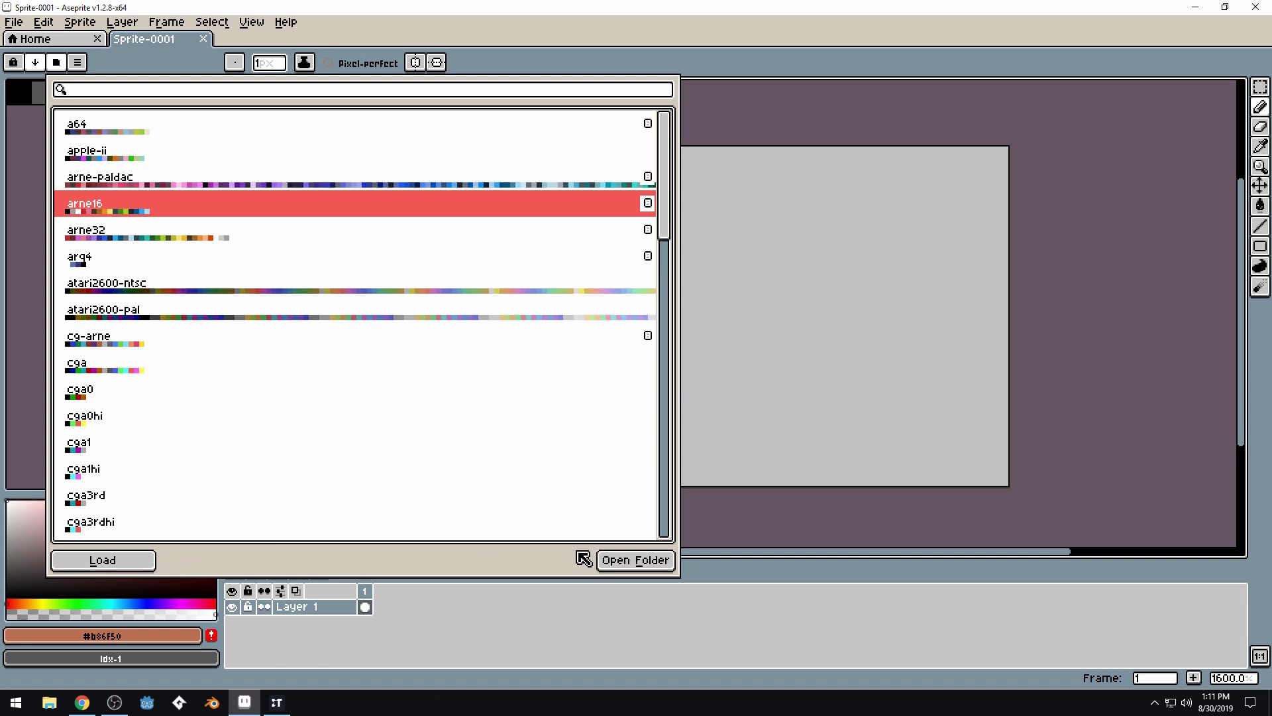
pyautogui.click(109, 560)
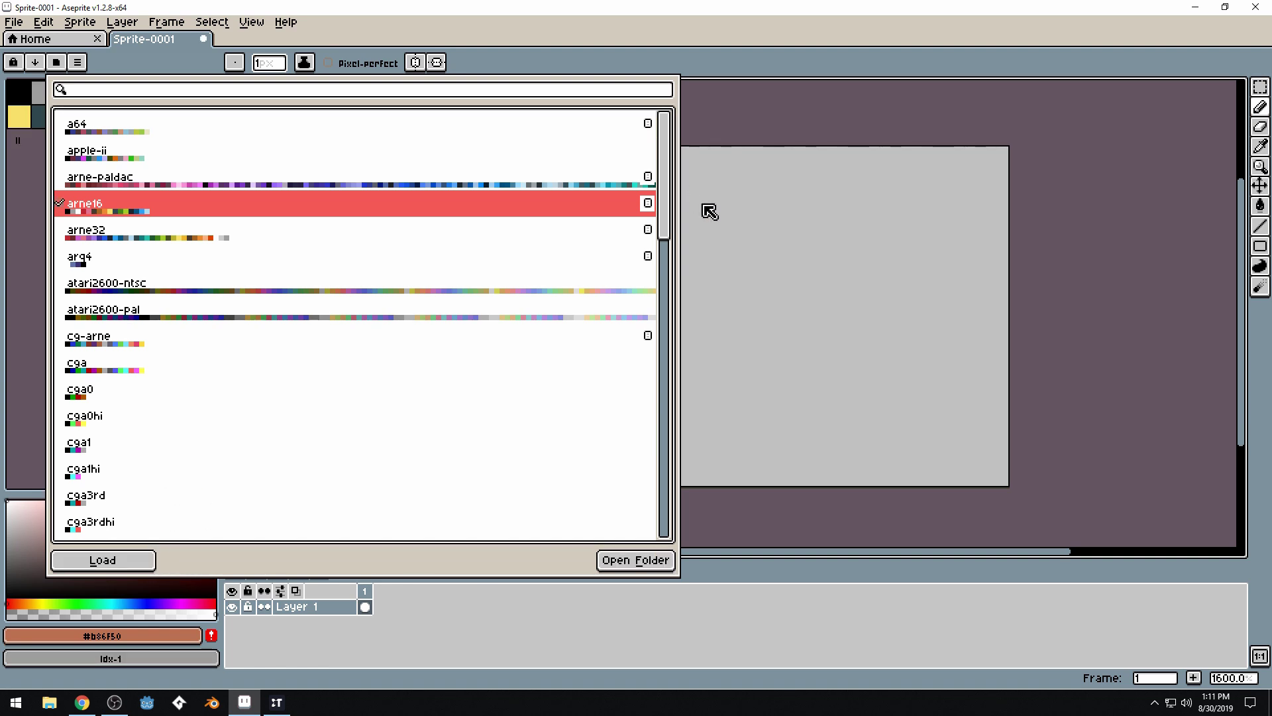
pyautogui.click(725, 211)
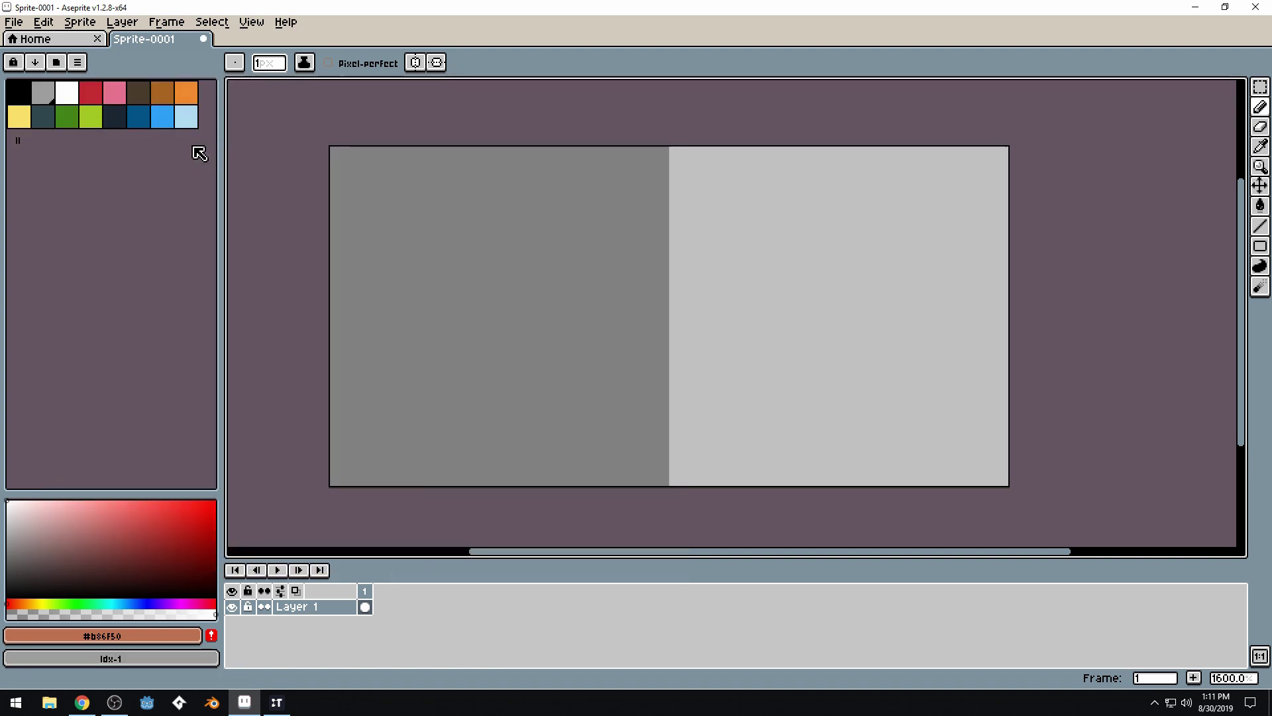
# - Outline and flood-fill the sprite's left half with dark brown #493c2b
pyautogui.moveTo(220, 155)
pyautogui.mouseDown()
pyautogui.moveTo(193, 157)
pyautogui.moveTo(232, 159)
pyautogui.mouseUp()
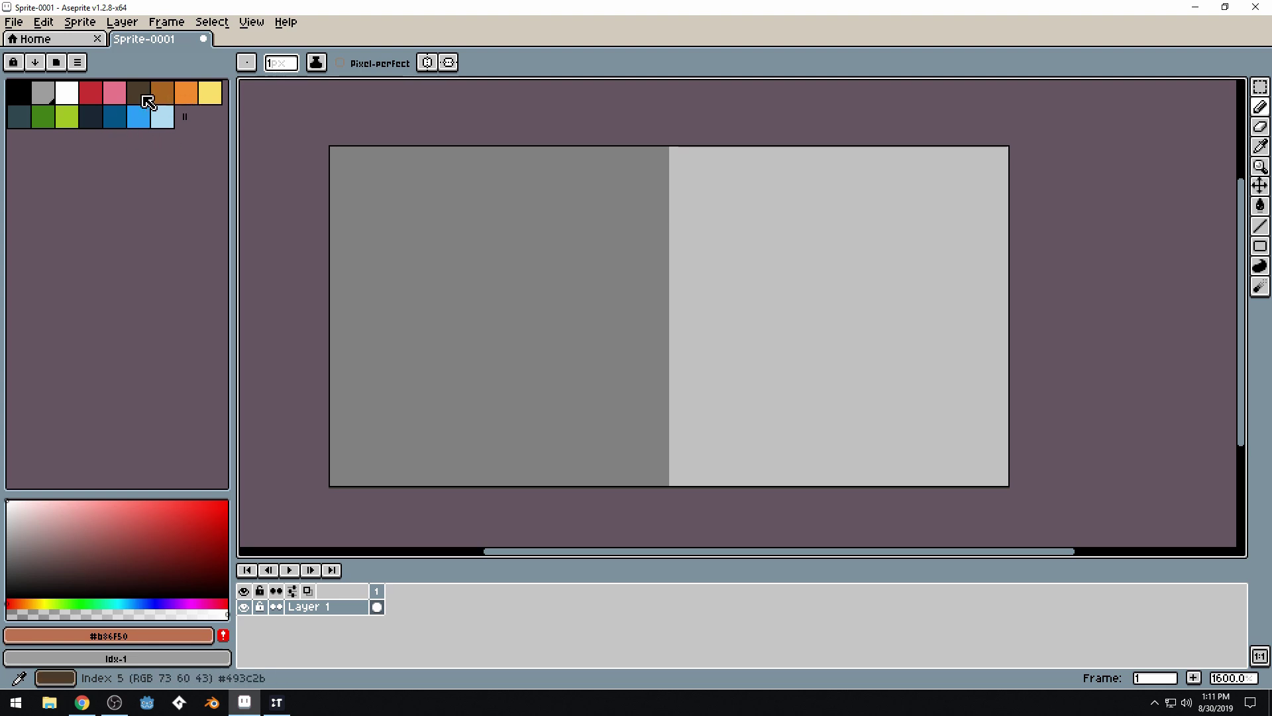
pyautogui.click(147, 102)
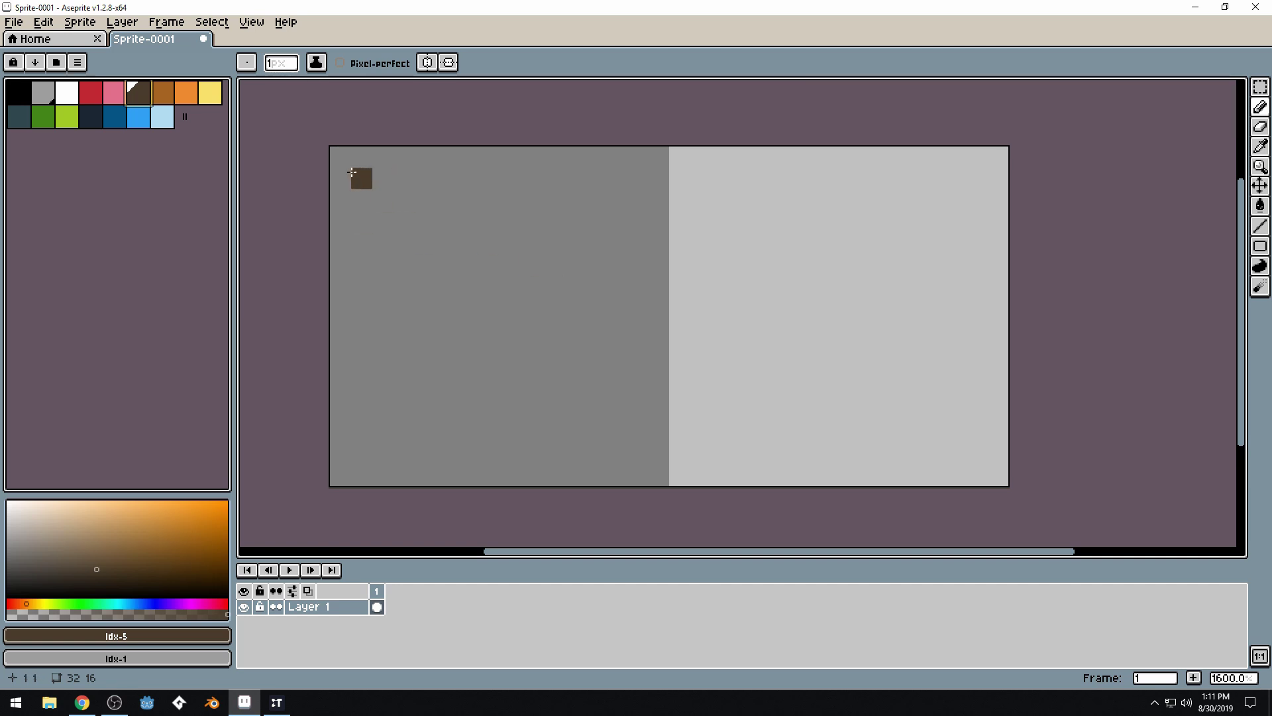
pyautogui.moveTo(342, 157)
pyautogui.mouseDown()
pyautogui.moveTo(655, 160)
pyautogui.moveTo(653, 461)
pyautogui.moveTo(670, 436)
pyautogui.moveTo(657, 467)
pyautogui.moveTo(358, 470)
pyautogui.moveTo(351, 390)
pyautogui.moveTo(359, 489)
pyautogui.moveTo(364, 214)
pyautogui.moveTo(339, 199)
pyautogui.moveTo(349, 485)
pyautogui.mouseUp()
pyautogui.keyDown('alt'); pyautogui.click(693, 431); pyautogui.keyUp('alt')
pyautogui.moveTo(676, 432); pyautogui.dragTo(680, 463)
pyautogui.keyDown('alt'); pyautogui.click(665, 431); pyautogui.keyUp('alt')
pyautogui.press('g')
pyautogui.click(539, 310)
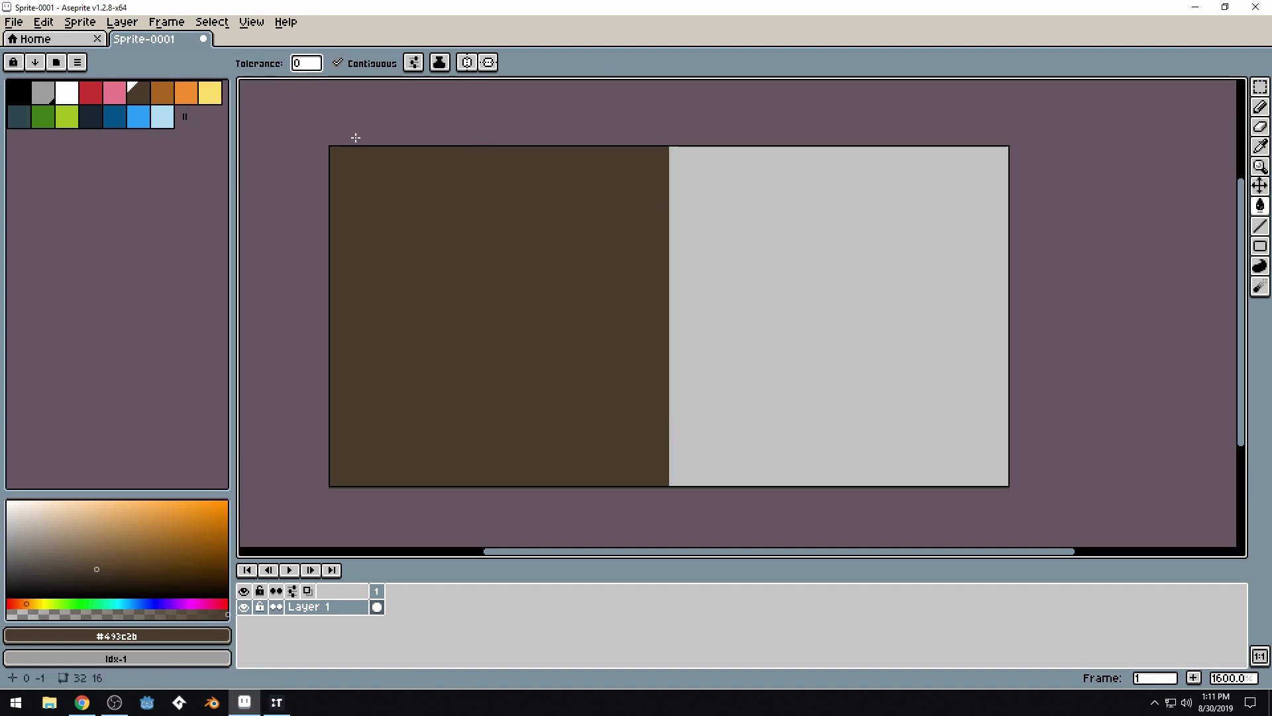
# - Pencil a dark brown strip along the top of the grey right half
pyautogui.moveTo(843, 211); pyautogui.dragTo(812, 222)
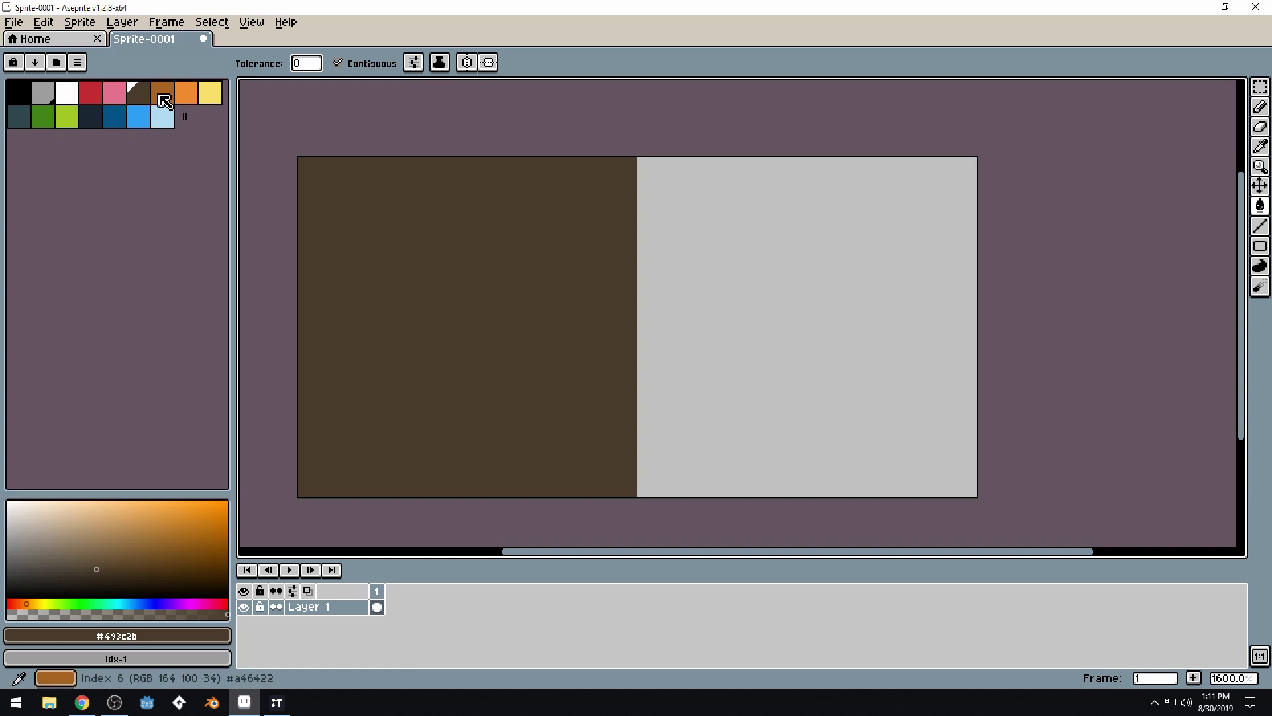
pyautogui.click(140, 94)
pyautogui.click(647, 167)
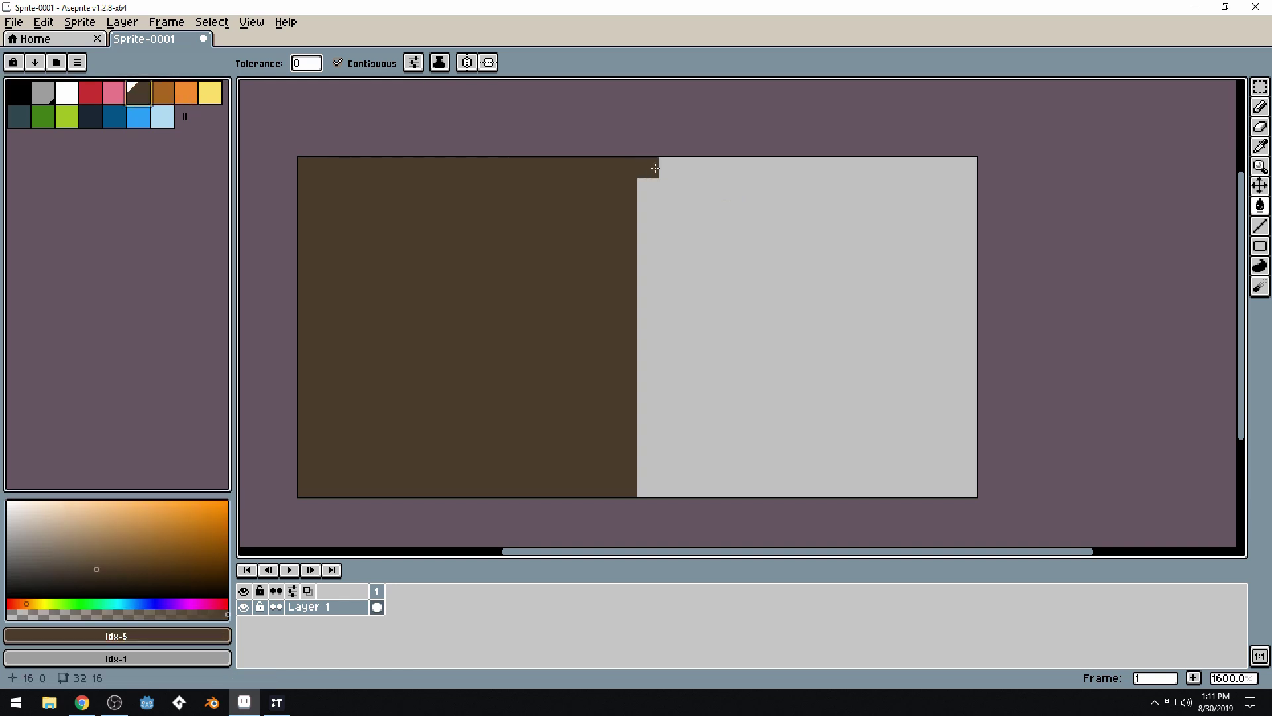
pyautogui.press('b')
pyautogui.moveTo(666, 167)
pyautogui.mouseDown()
pyautogui.moveTo(974, 173)
pyautogui.moveTo(974, 224)
pyautogui.moveTo(953, 225)
pyautogui.moveTo(717, 219)
pyautogui.moveTo(663, 222)
pyautogui.moveTo(704, 237)
pyautogui.moveTo(654, 234)
pyautogui.moveTo(650, 190)
pyautogui.moveTo(944, 196)
pyautogui.moveTo(890, 216)
pyautogui.moveTo(731, 221)
pyautogui.moveTo(803, 218)
pyautogui.moveTo(755, 215)
pyautogui.moveTo(655, 247)
pyautogui.moveTo(950, 237)
pyautogui.moveTo(914, 256)
pyautogui.moveTo(945, 255)
pyautogui.mouseUp()
# - Paint lighter brown clumps along the top of the right half
pyautogui.click(161, 92)
pyautogui.moveTo(690, 188)
pyautogui.mouseDown()
pyautogui.moveTo(654, 212)
pyautogui.moveTo(665, 227)
pyautogui.moveTo(714, 189)
pyautogui.moveTo(717, 169)
pyautogui.moveTo(670, 181)
pyautogui.moveTo(675, 214)
pyautogui.moveTo(709, 212)
pyautogui.moveTo(659, 193)
pyautogui.mouseUp()
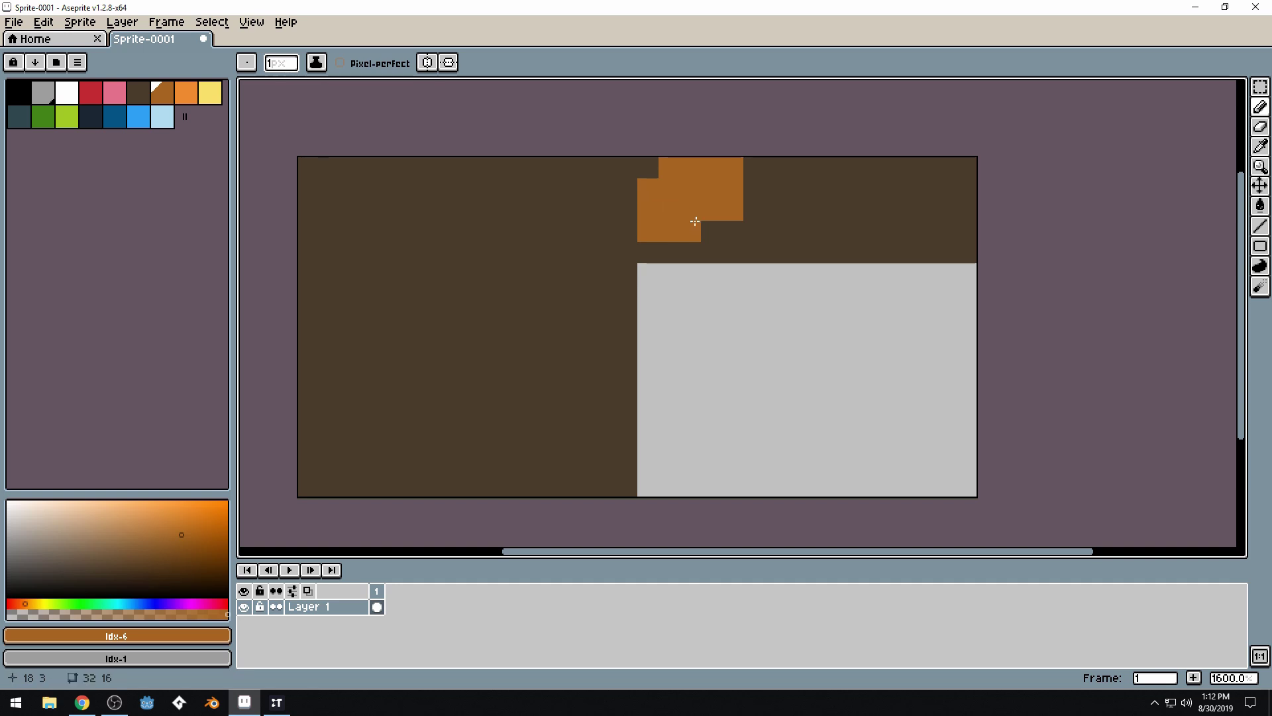
pyautogui.click(801, 179)
pyautogui.moveTo(786, 184)
pyautogui.mouseDown()
pyautogui.moveTo(785, 221)
pyautogui.moveTo(813, 245)
pyautogui.moveTo(817, 211)
pyautogui.moveTo(785, 201)
pyautogui.moveTo(846, 247)
pyautogui.moveTo(795, 175)
pyautogui.moveTo(811, 176)
pyautogui.moveTo(853, 242)
pyautogui.moveTo(860, 210)
pyautogui.mouseUp()
pyautogui.moveTo(947, 180)
pyautogui.mouseDown()
pyautogui.moveTo(924, 233)
pyautogui.moveTo(946, 185)
pyautogui.moveTo(923, 219)
pyautogui.mouseUp()
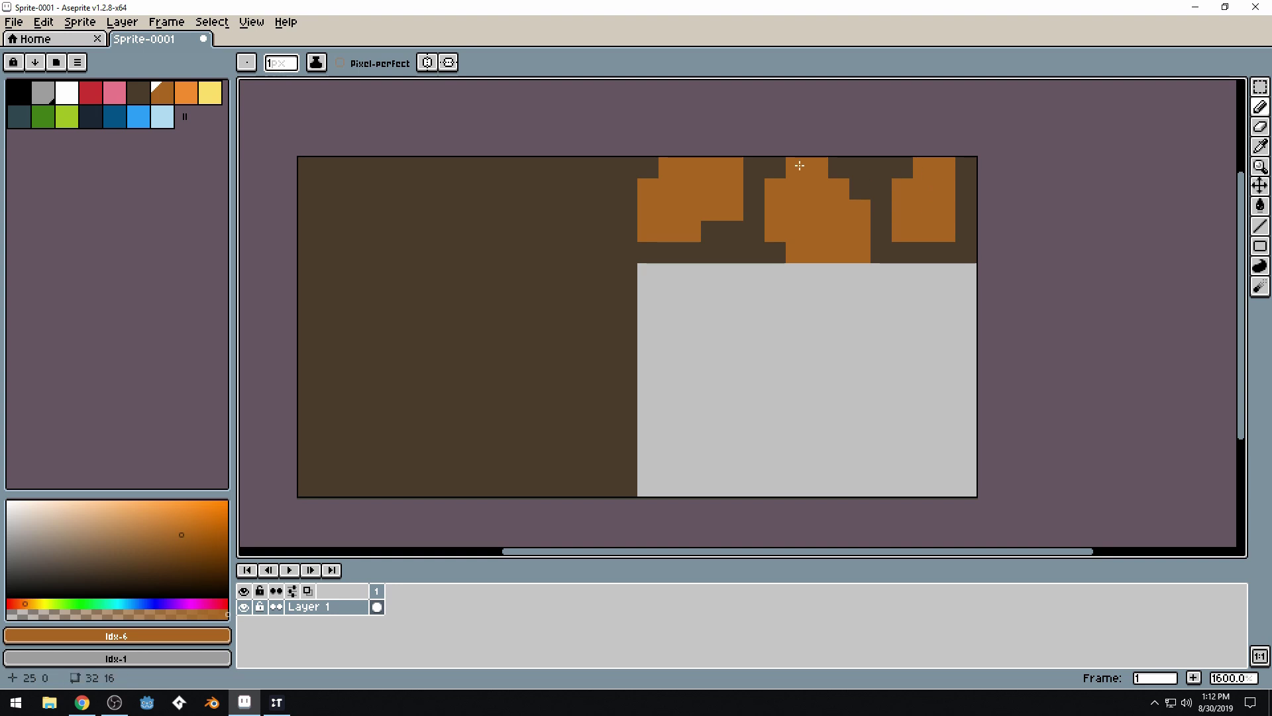
# - Sample the dark brown and paint a band across the grey area's top
pyautogui.scroll(-4, 768, 163)
pyautogui.scroll(3, 761, 156)
pyautogui.moveTo(710, 187); pyautogui.dragTo(861, 219)
pyautogui.scroll(1, 855, 216)
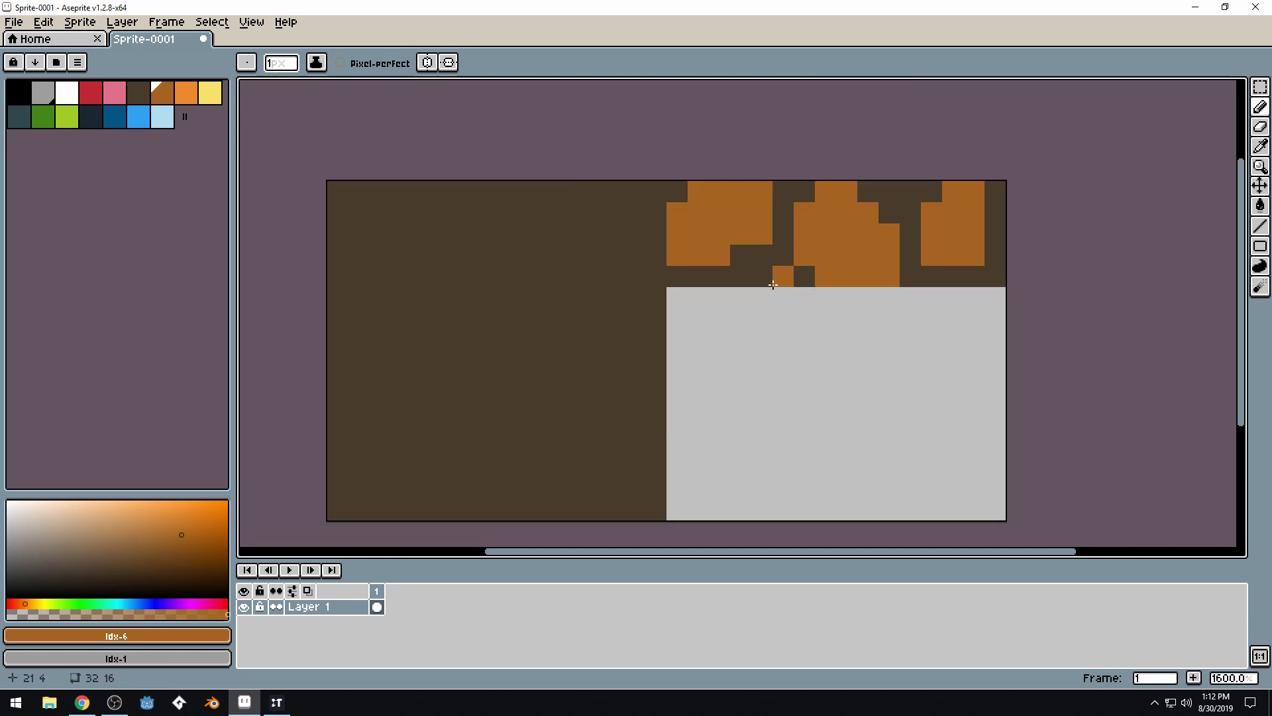
pyautogui.press('i')
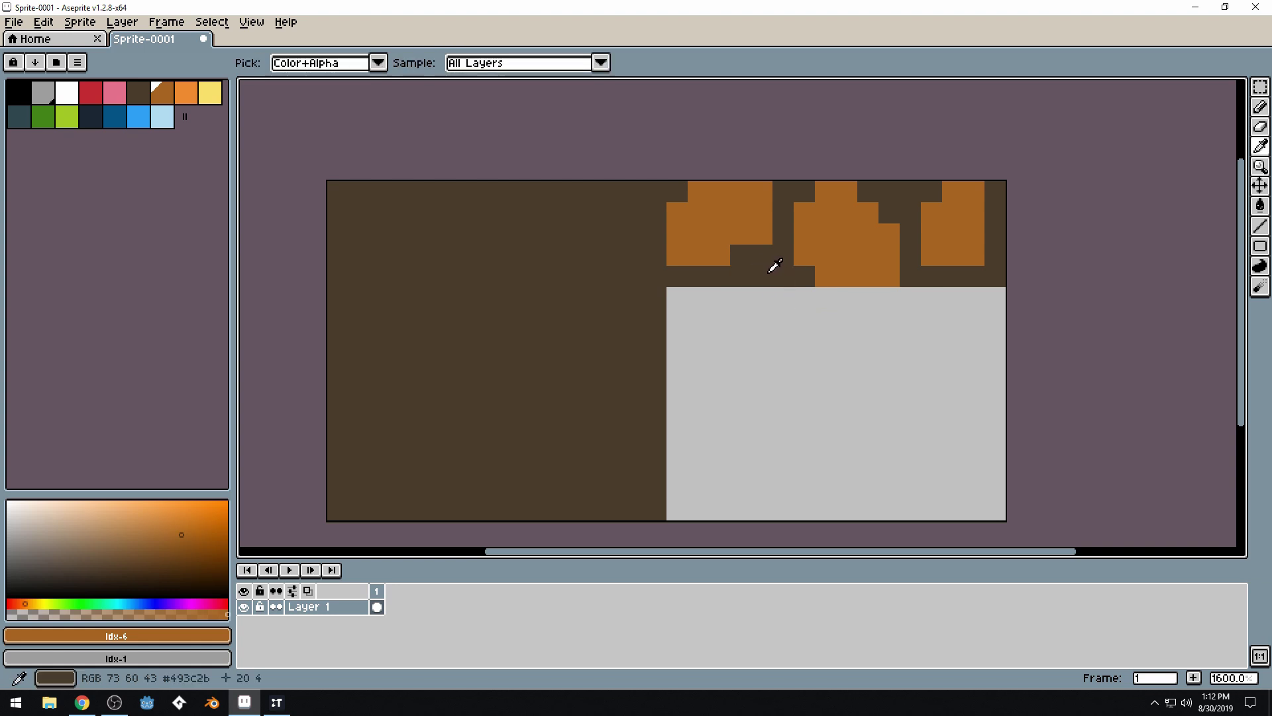
pyautogui.click(772, 267)
pyautogui.press('b')
pyautogui.moveTo(696, 292)
pyautogui.mouseDown()
pyautogui.moveTo(969, 313)
pyautogui.moveTo(880, 292)
pyautogui.mouseUp()
# - Fill the notch and extend the dark band down the right edge, then browse preset palettes
pyautogui.keyDown('alt'); pyautogui.click(971, 335); pyautogui.keyUp('alt')
pyautogui.moveTo(972, 335); pyautogui.dragTo(846, 315)
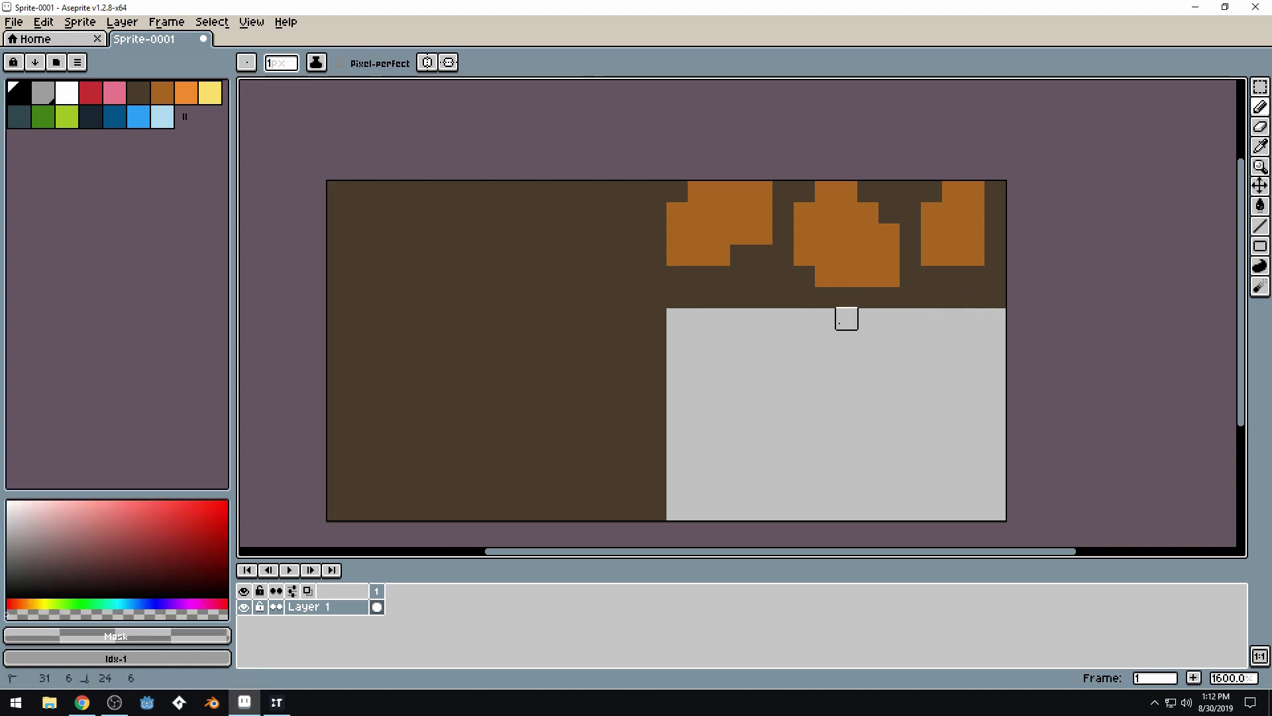
pyautogui.click(56, 61)
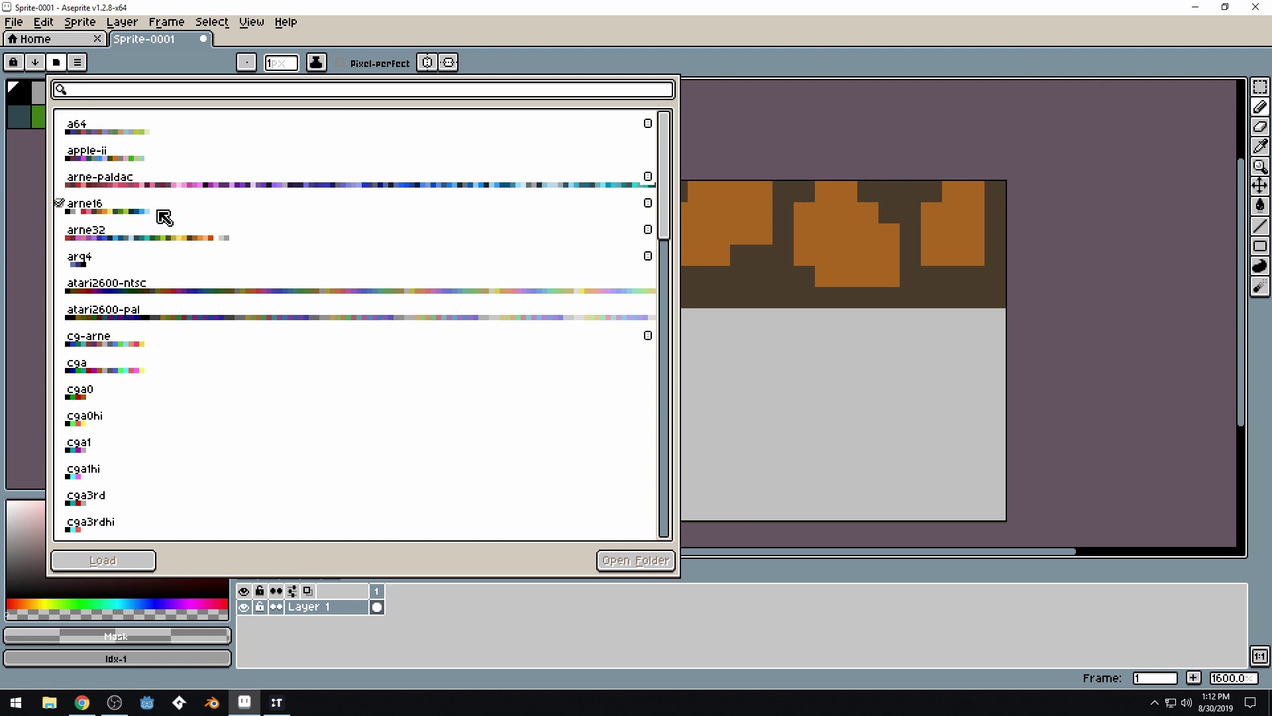
pyautogui.scroll(-2, 238, 278)
pyautogui.scroll(-4, 225, 314)
pyautogui.scroll(-4, 265, 316)
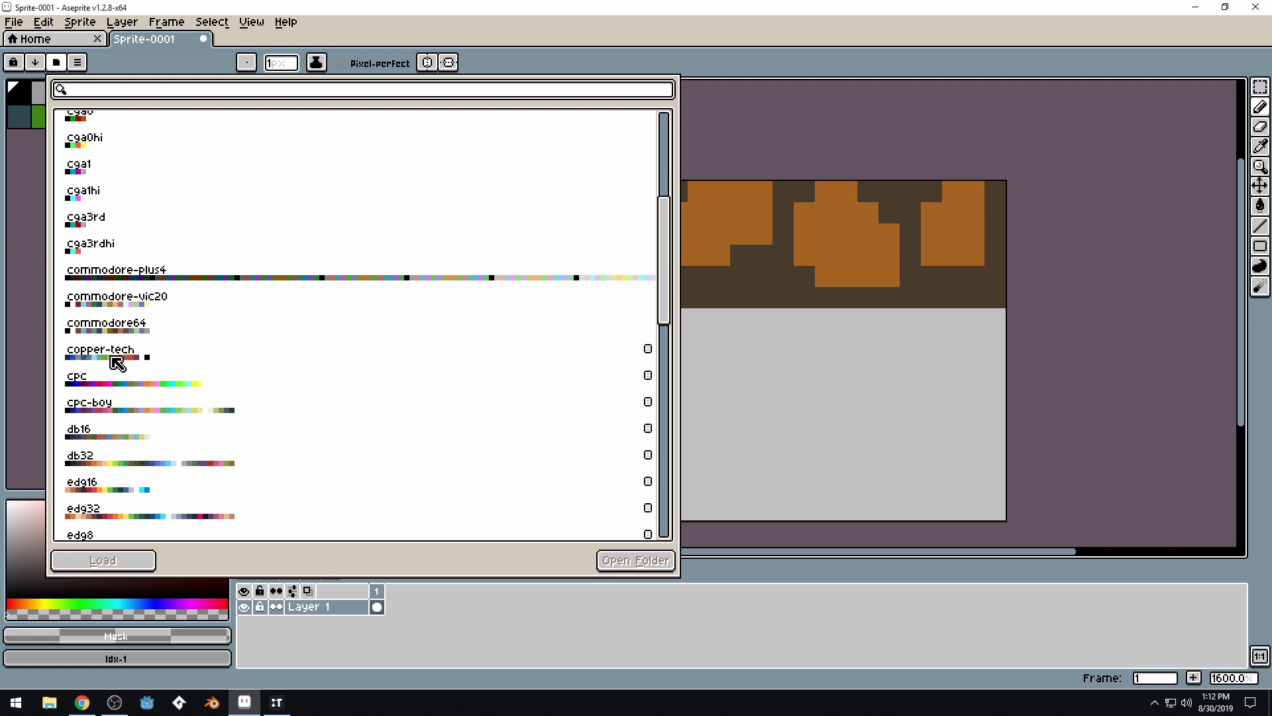
pyautogui.click(120, 354)
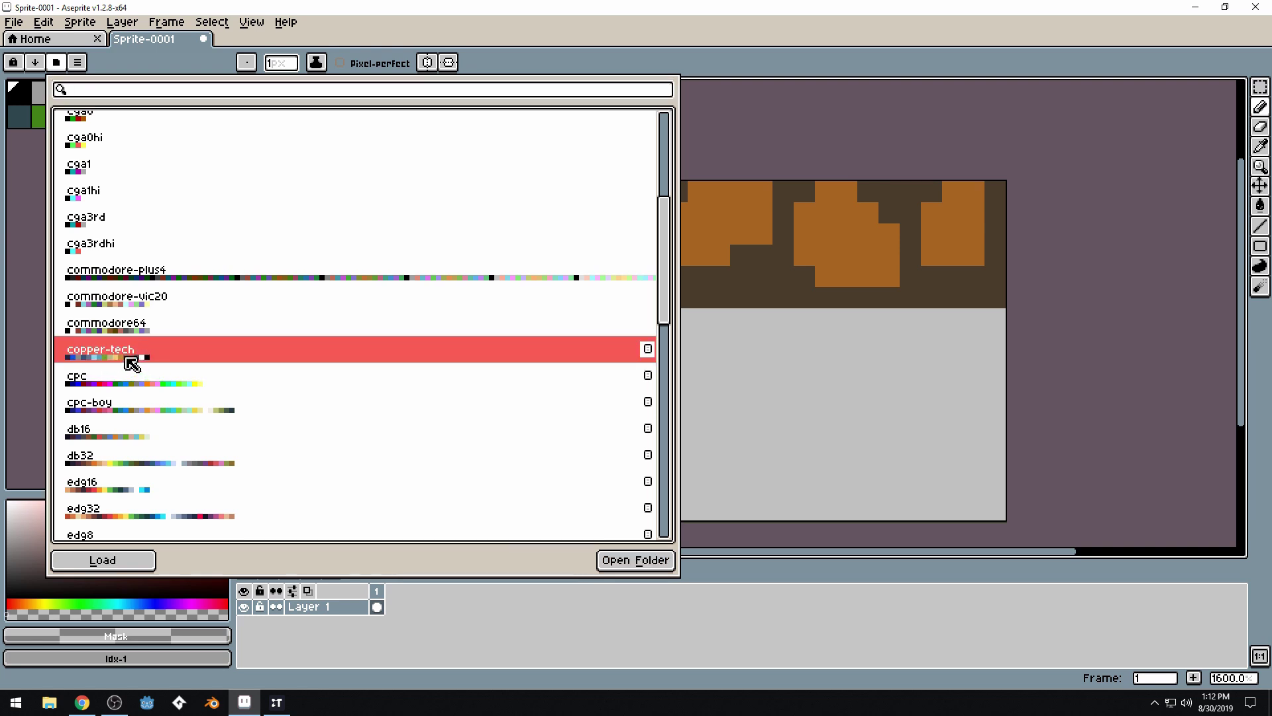
# - Load the edg16 preset palette in place of arne16 and pick a dark swatch
pyautogui.click(119, 491)
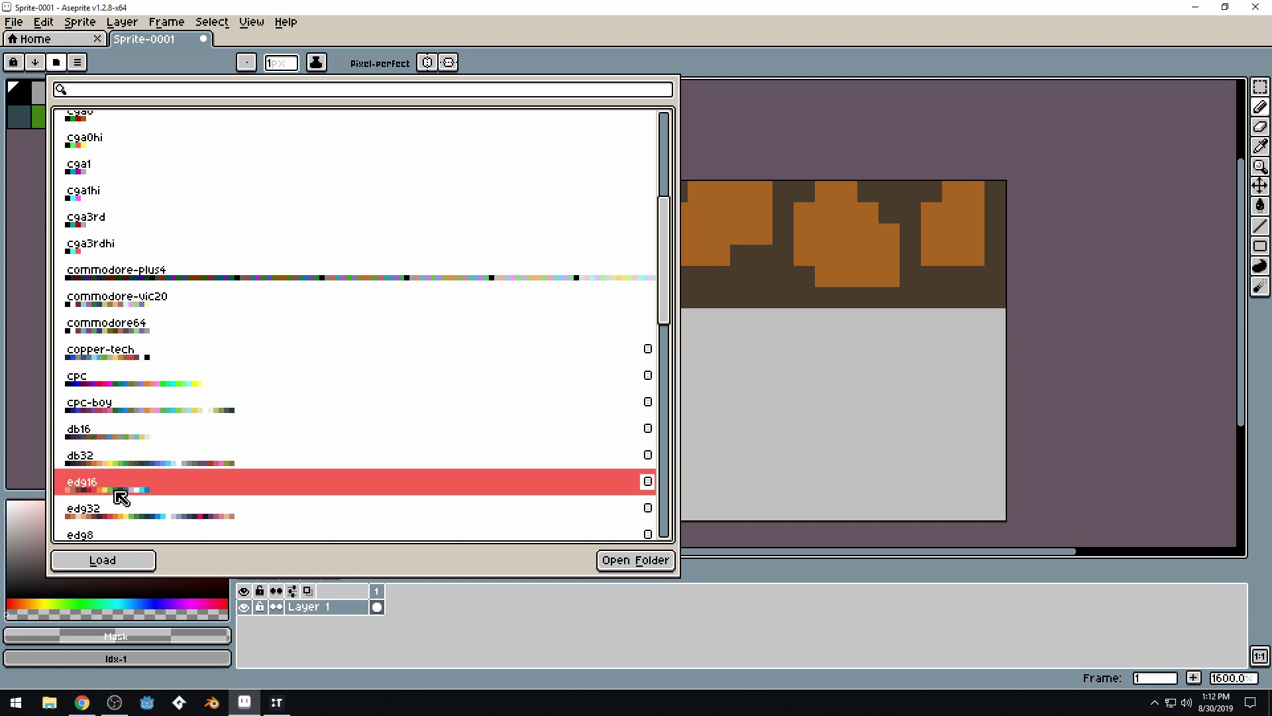
pyautogui.scroll(-3, 198, 423)
pyautogui.doubleClick(119, 411)
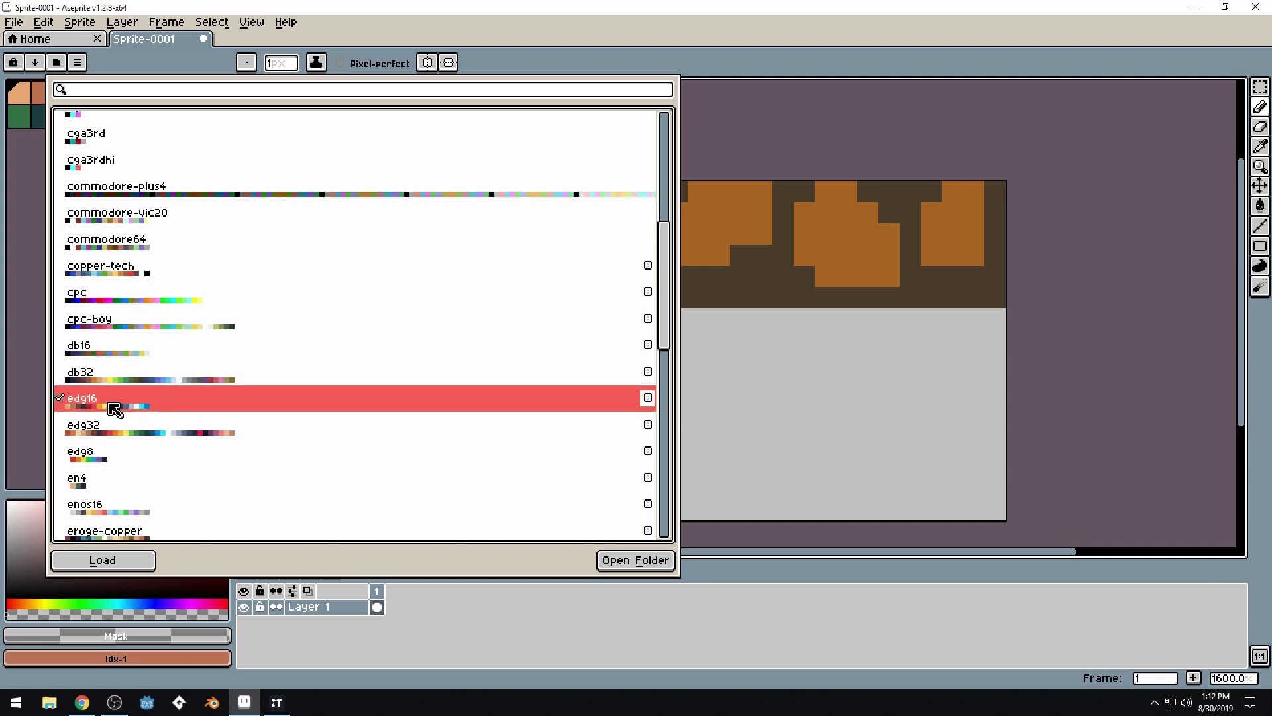
pyautogui.click(144, 563)
pyautogui.click(761, 125)
pyautogui.click(98, 99)
# - Bucket-fill the background dark purple and the three orange blobs brown (Idx-2)
pyautogui.press('g')
pyautogui.click(470, 275)
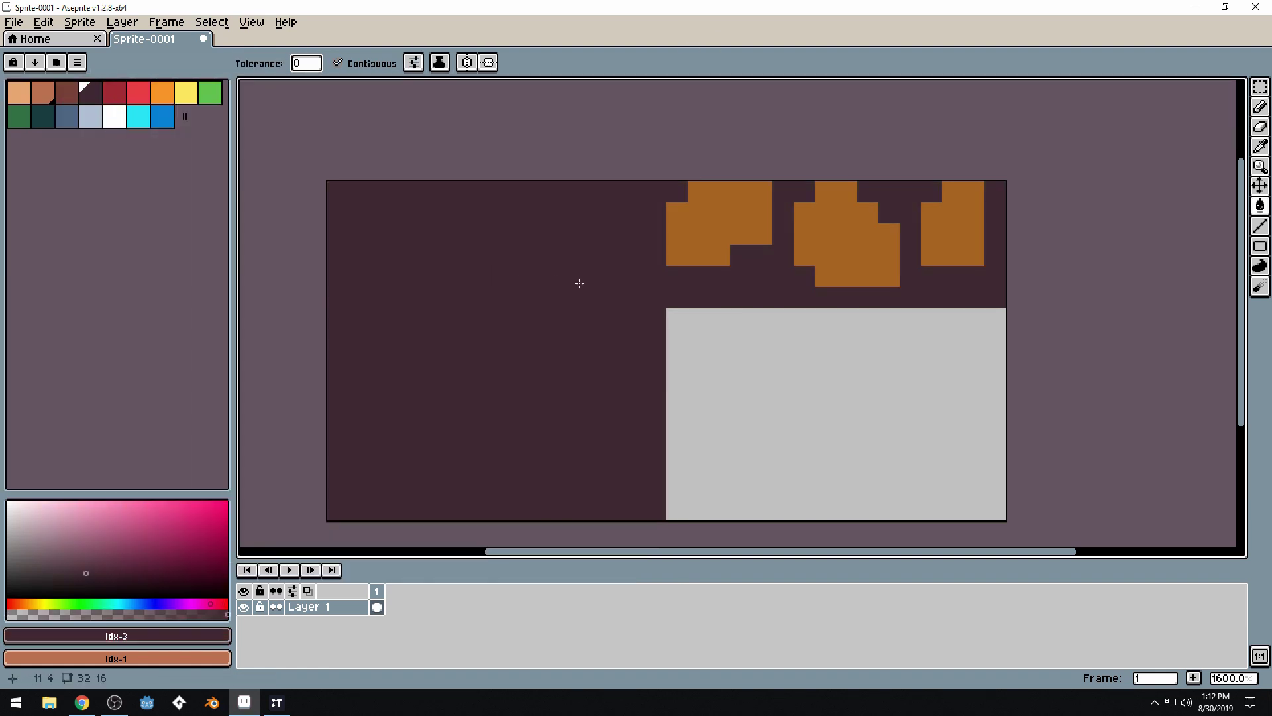
pyautogui.click(70, 94)
pyautogui.click(720, 213)
pyautogui.click(840, 243)
pyautogui.click(937, 235)
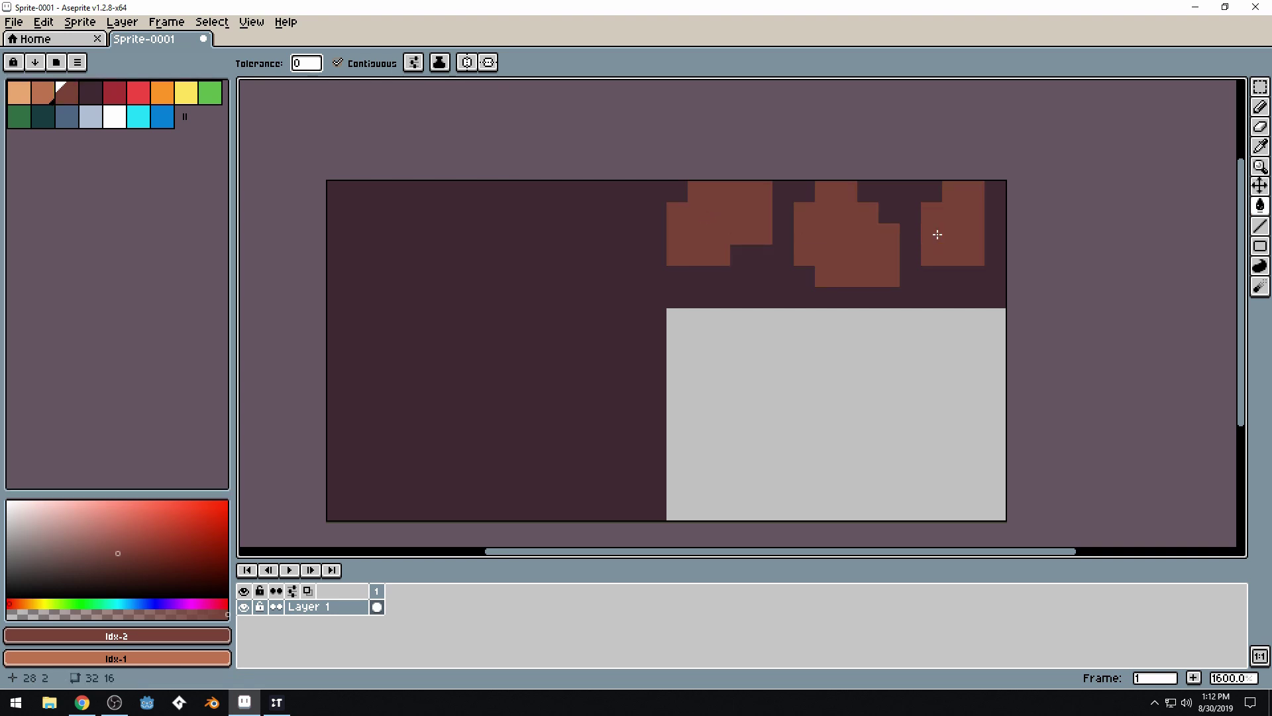
# - Recolour the left, middle and right blobs light brown (Idx-1)
pyautogui.click(43, 93)
pyautogui.click(743, 250)
pyautogui.hotkey('ctrl', 'z')
pyautogui.click(729, 228)
pyautogui.click(872, 241)
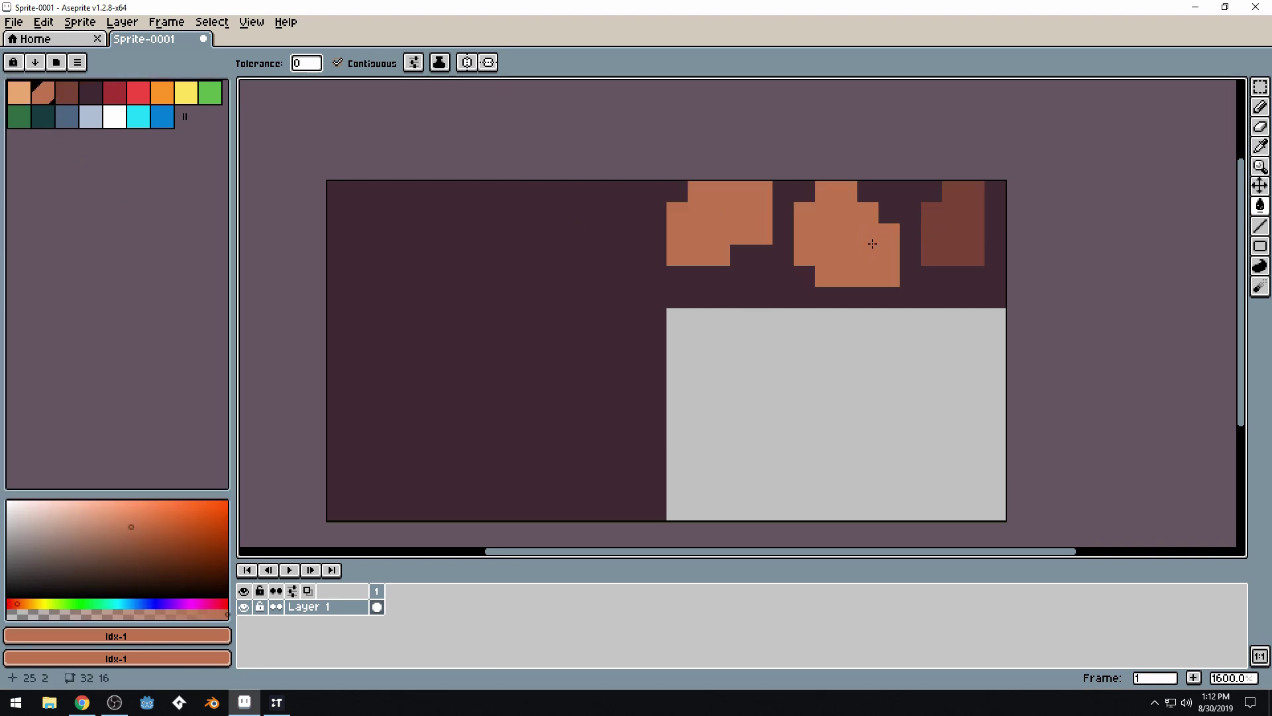
pyautogui.click(960, 245)
# - Pencil dark-brown shading between the blobs, along the top row and down the right edge
pyautogui.click(69, 94)
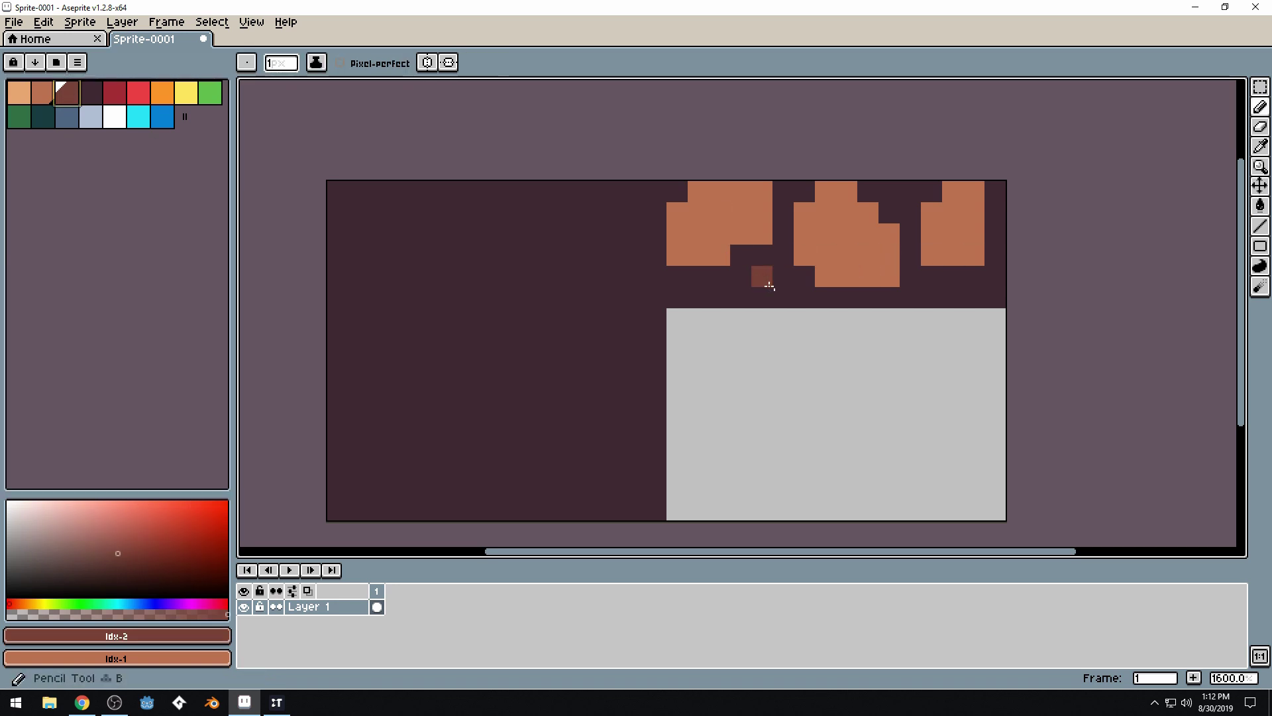
pyautogui.moveTo(676, 276)
pyautogui.mouseDown()
pyautogui.moveTo(764, 287)
pyautogui.moveTo(750, 258)
pyautogui.moveTo(787, 291)
pyautogui.moveTo(783, 194)
pyautogui.mouseUp()
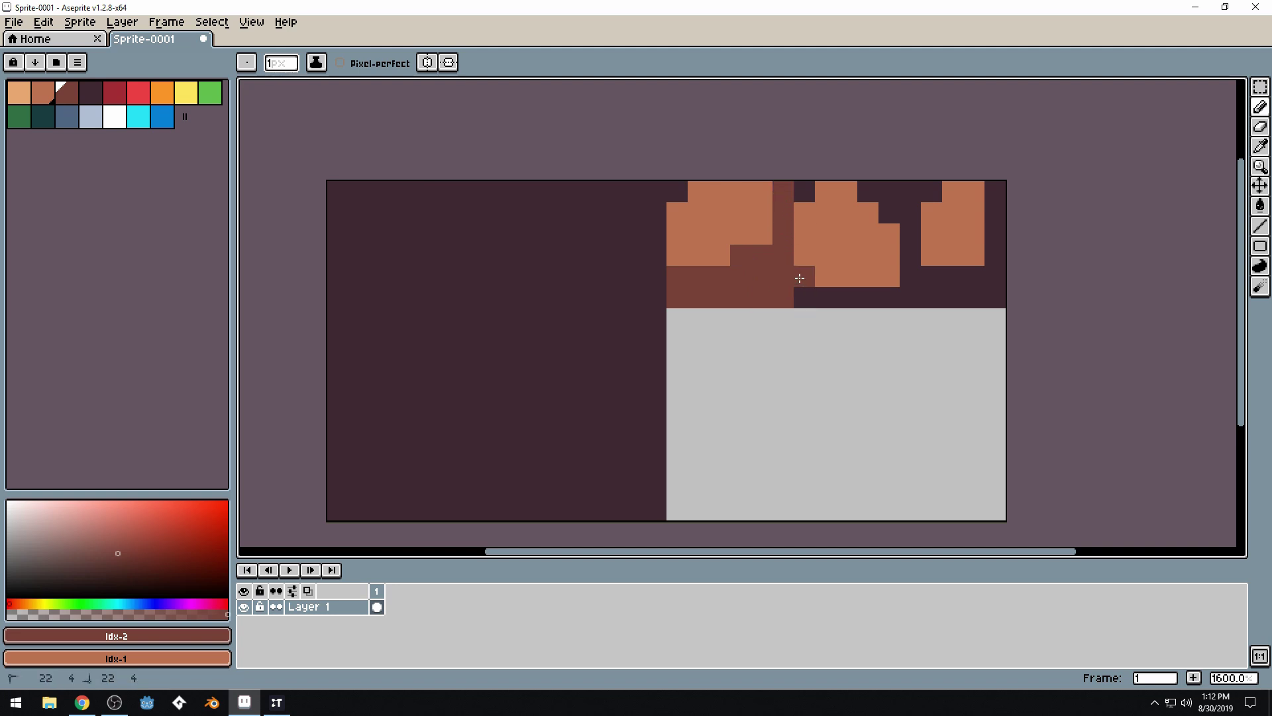
pyautogui.click(805, 191)
pyautogui.click(679, 190)
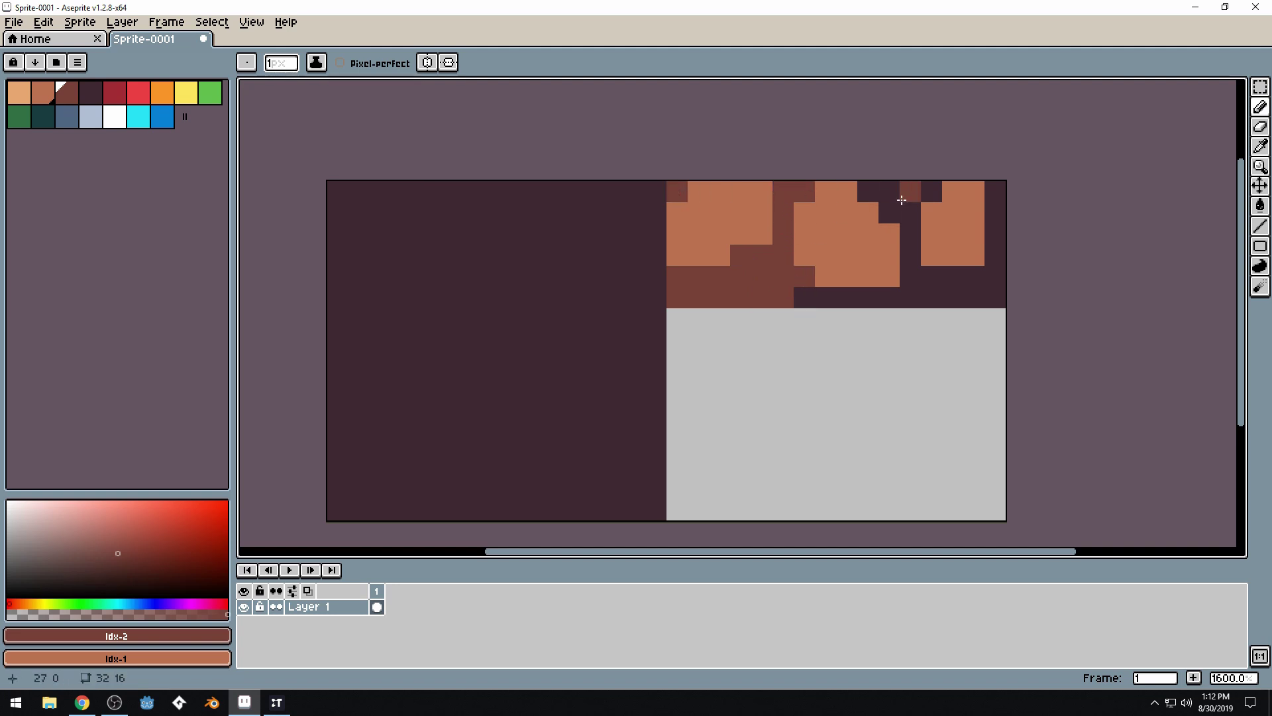
pyautogui.moveTo(867, 191)
pyautogui.mouseDown()
pyautogui.moveTo(939, 195)
pyautogui.moveTo(899, 205)
pyautogui.moveTo(907, 240)
pyautogui.mouseUp()
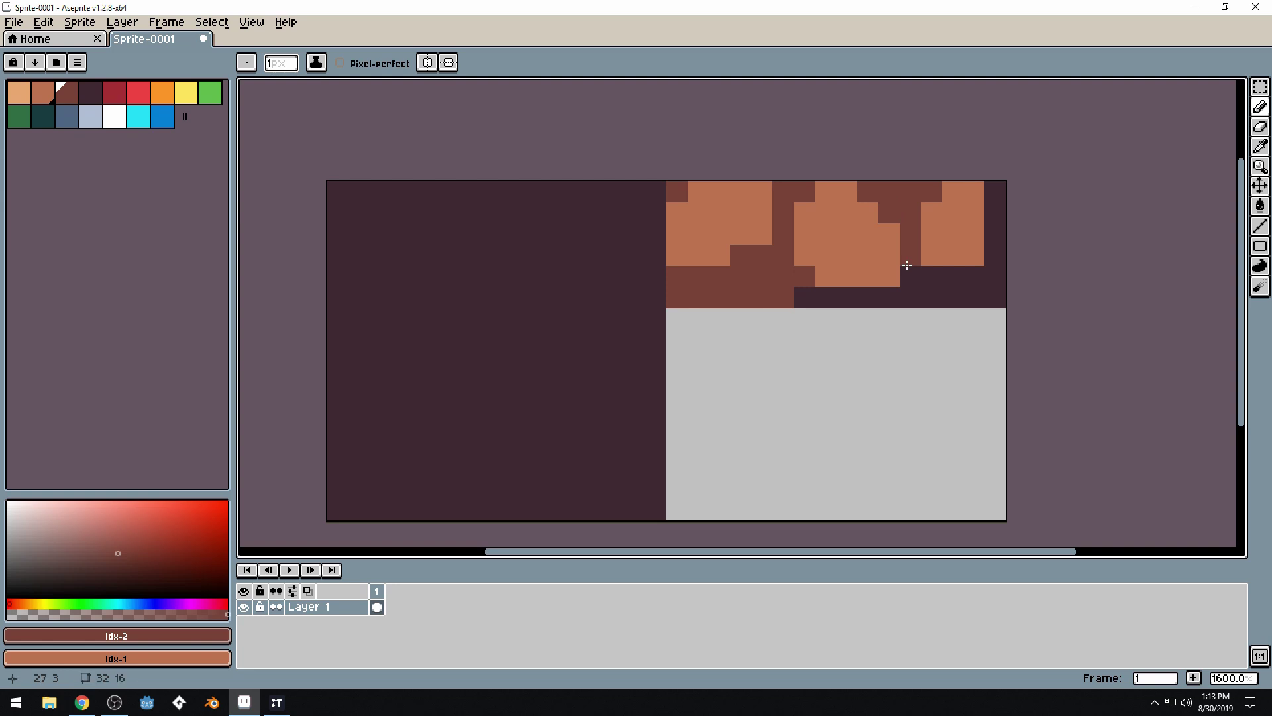
pyautogui.moveTo(994, 191); pyautogui.dragTo(994, 276)
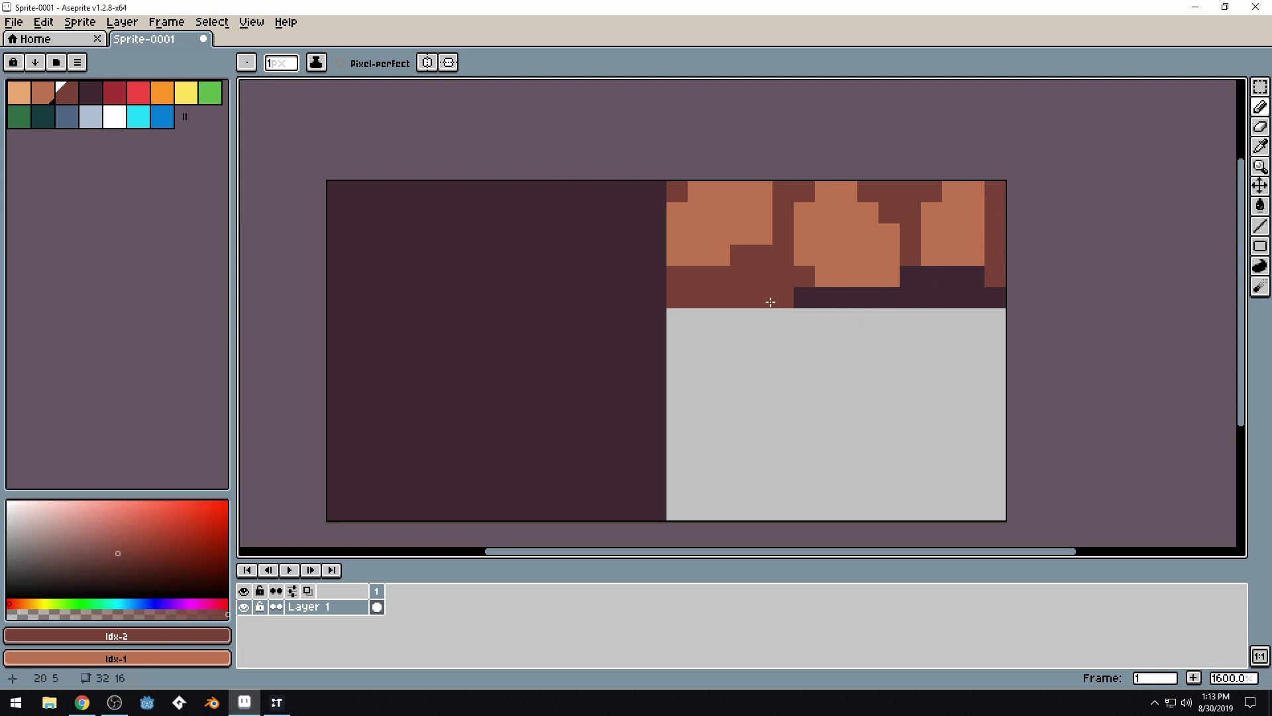
# - Add dark purple pixels and dark-brown drips beneath the blobs
pyautogui.keyDown('alt'); pyautogui.click(824, 289); pyautogui.keyUp('alt')
pyautogui.moveTo(805, 276)
pyautogui.mouseDown()
pyautogui.moveTo(772, 258)
pyautogui.moveTo(740, 259)
pyautogui.moveTo(782, 261)
pyautogui.moveTo(676, 288)
pyautogui.moveTo(706, 330)
pyautogui.moveTo(747, 331)
pyautogui.moveTo(772, 315)
pyautogui.mouseUp()
pyautogui.keyDown('alt'); pyautogui.click(761, 284); pyautogui.keyUp('alt')
pyautogui.click(855, 316)
pyautogui.moveTo(854, 315); pyautogui.dragTo(879, 346)
pyautogui.click(847, 361)
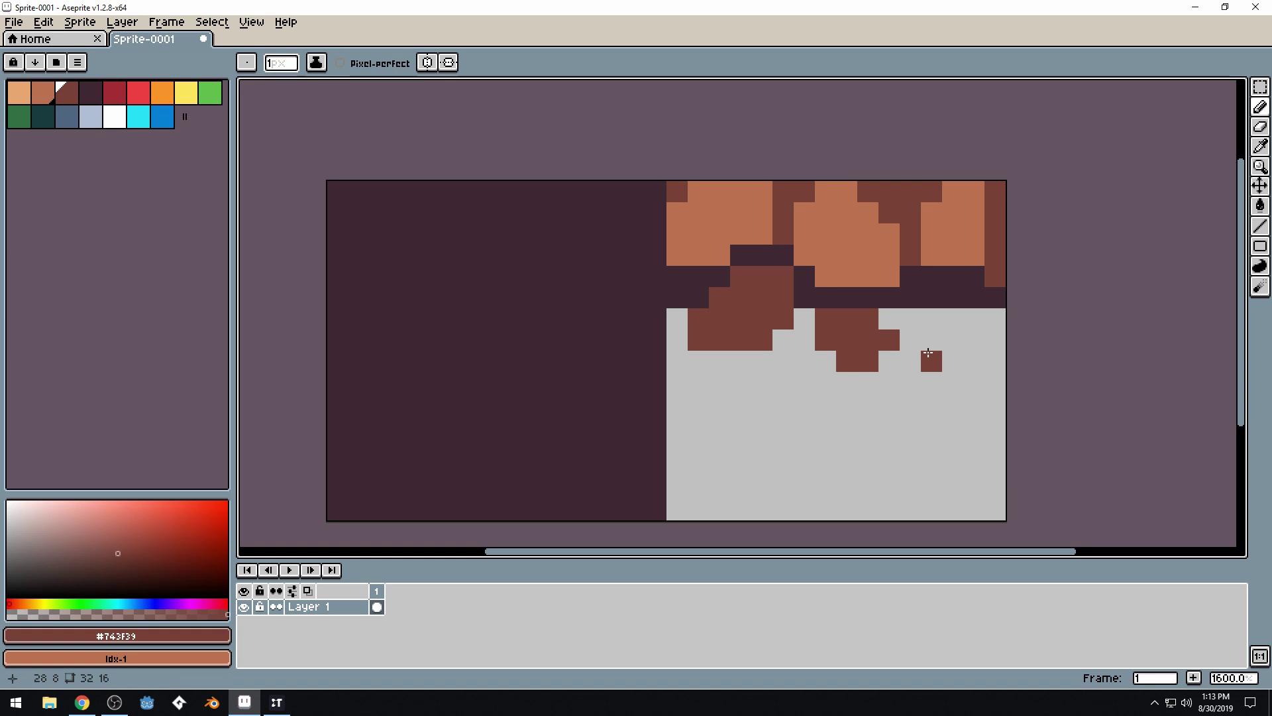
# - Erase part of the drips, add a dark-brown drip on the right, and darken the right edge
pyautogui.keyDown('alt'); pyautogui.click(931, 361); pyautogui.keyUp('alt')
pyautogui.moveTo(931, 361); pyautogui.dragTo(866, 338)
pyautogui.keyDown('alt'); pyautogui.click(866, 338); pyautogui.keyUp('alt')
pyautogui.moveTo(953, 297)
pyautogui.mouseDown()
pyautogui.moveTo(931, 332)
pyautogui.moveTo(959, 317)
pyautogui.moveTo(881, 321)
pyautogui.mouseUp()
pyautogui.keyDown('alt'); pyautogui.click(903, 292); pyautogui.keyUp('alt')
pyautogui.click(976, 311)
pyautogui.click(995, 319)
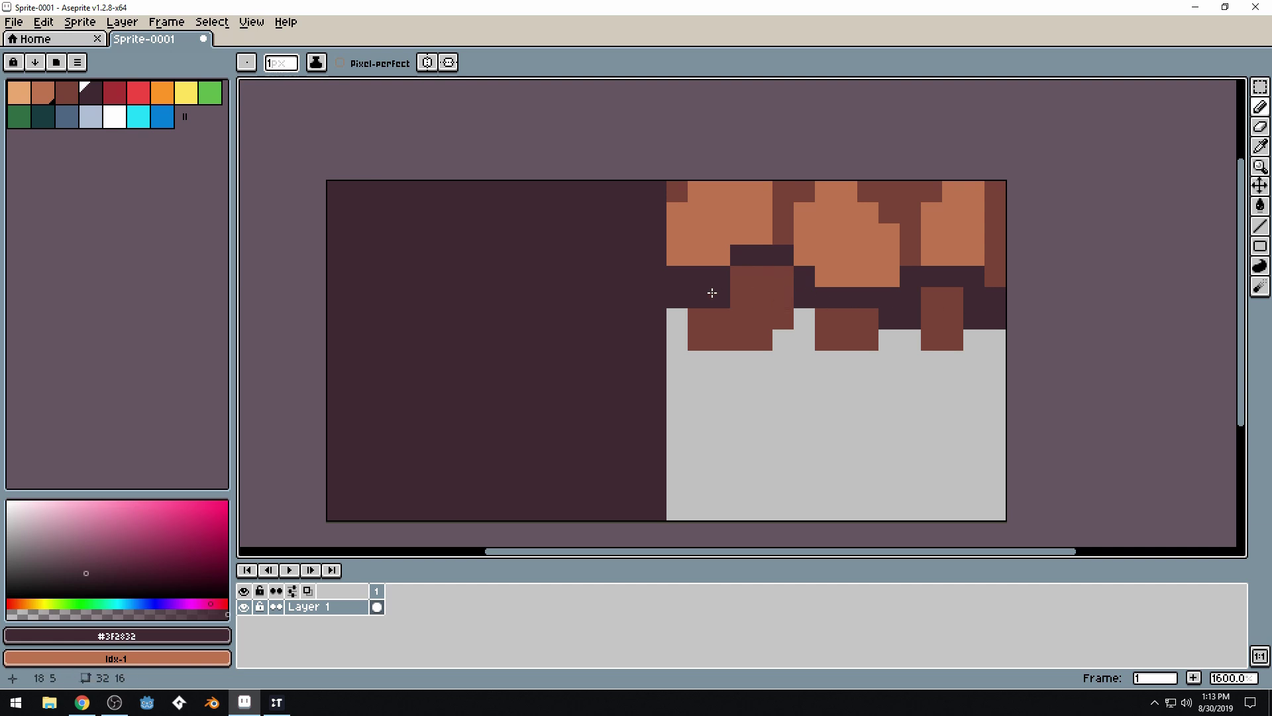
# - Darken pixels around the drips and along the shading's bottom row
pyautogui.scroll(-6, 826, 254)
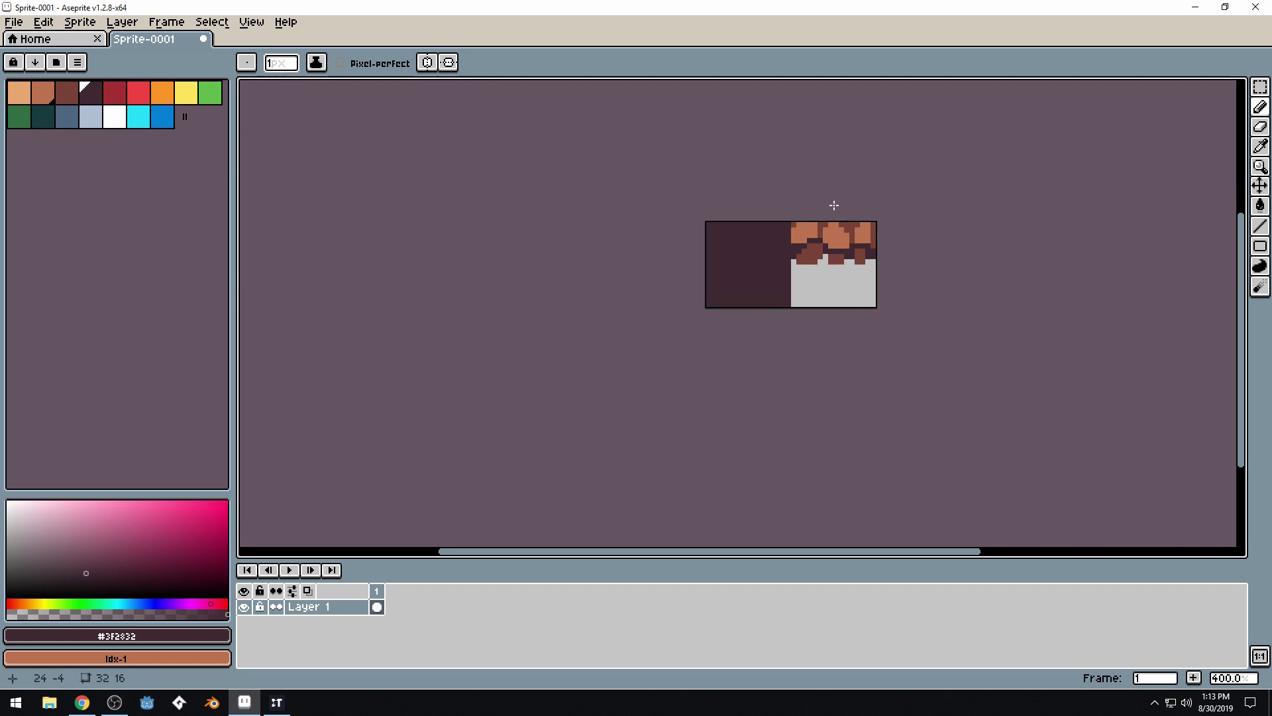
pyautogui.scroll(6, 821, 225)
pyautogui.scroll(-4, 858, 275)
pyautogui.scroll(-4, 857, 275)
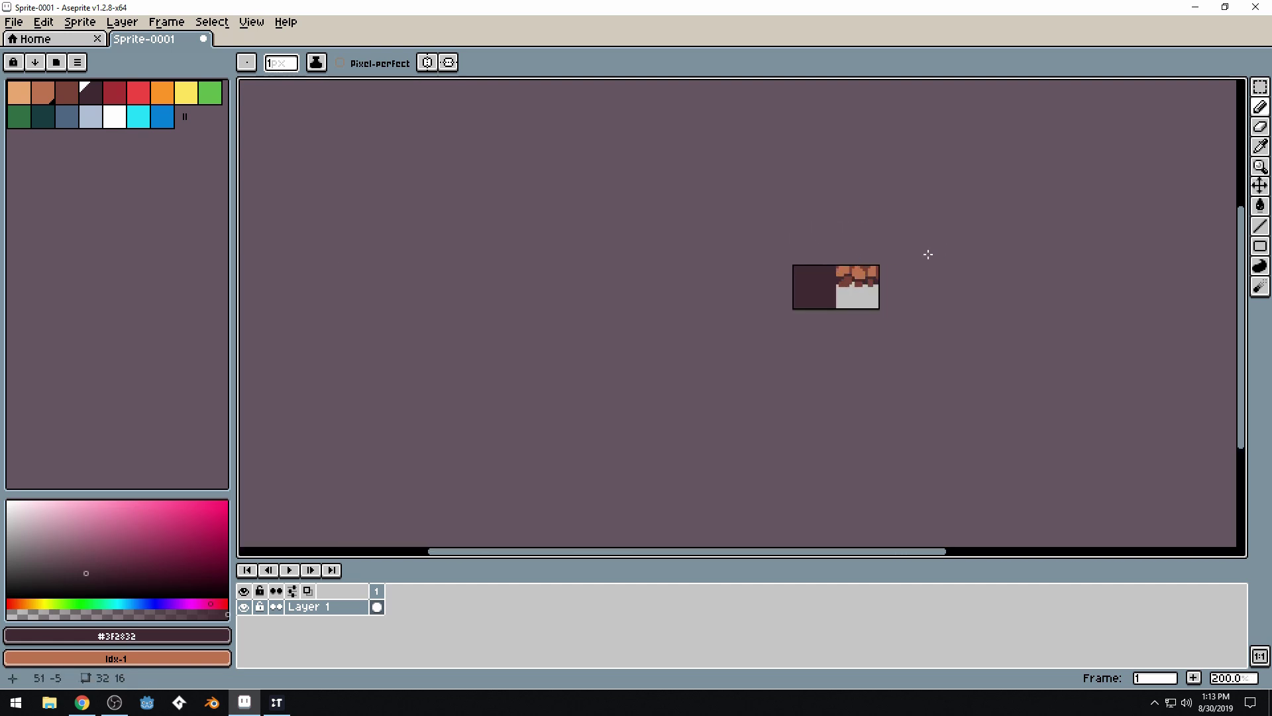
pyautogui.scroll(7, 848, 283)
pyautogui.scroll(1, 848, 283)
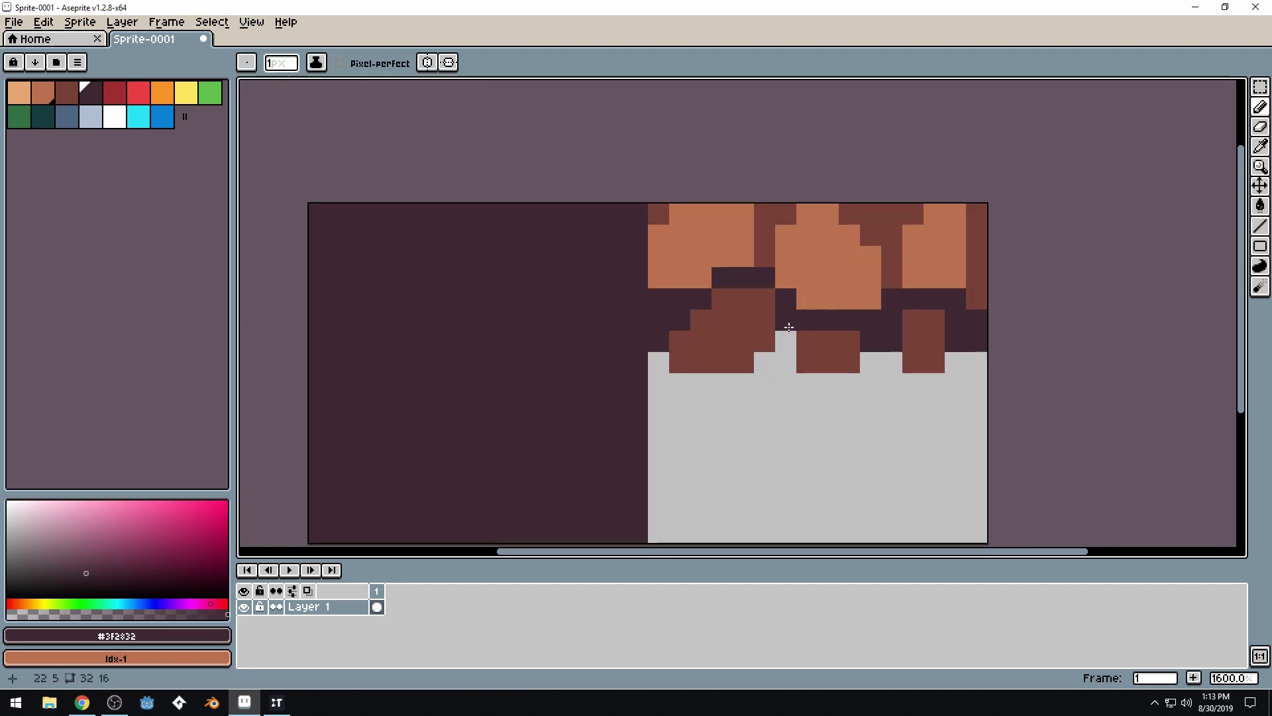
pyautogui.moveTo(786, 341); pyautogui.dragTo(770, 359)
pyautogui.moveTo(870, 348); pyautogui.dragTo(903, 355)
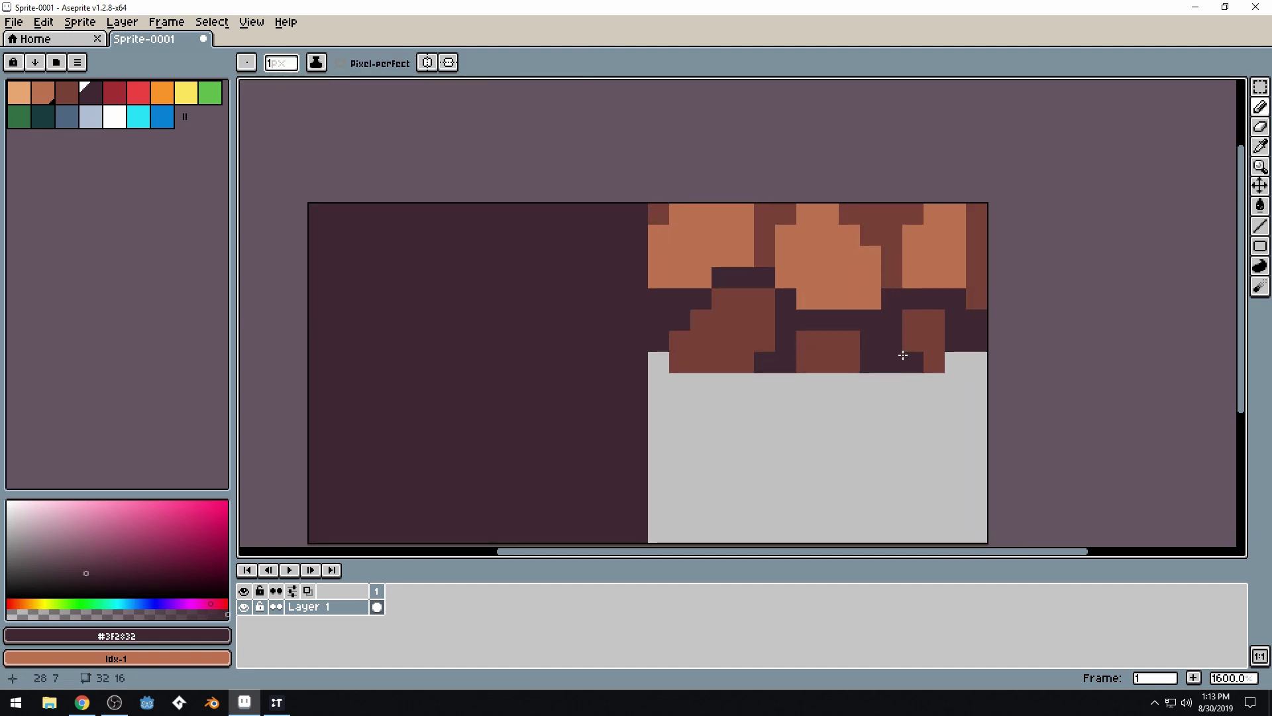
# - Add brown pixels into the shading, undoing the misplaced ones
pyautogui.keyDown('alt'); pyautogui.click(937, 335); pyautogui.keyUp('alt')
pyautogui.click(915, 361)
pyautogui.click(853, 294)
pyautogui.hotkey('ctrl', 'z')
pyautogui.click(878, 273)
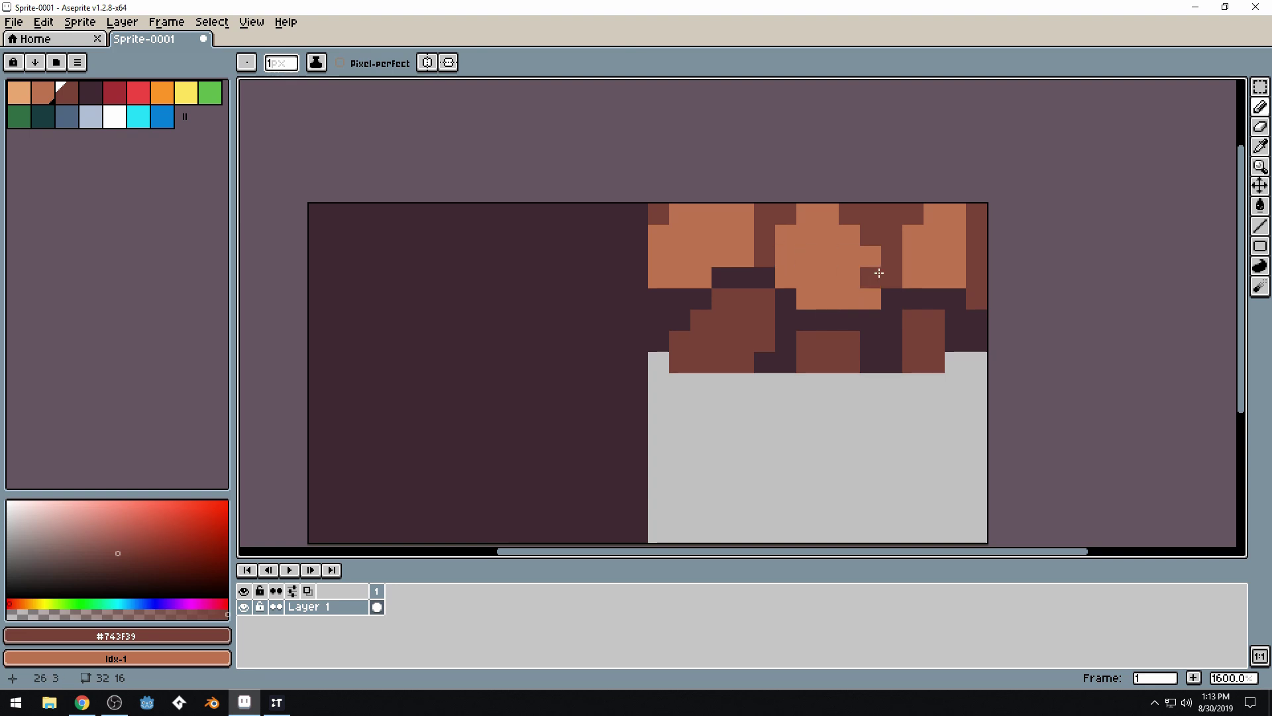
pyautogui.hotkey('ctrl', 'z')
pyautogui.click(827, 297)
pyautogui.hotkey('ctrl', 'z')
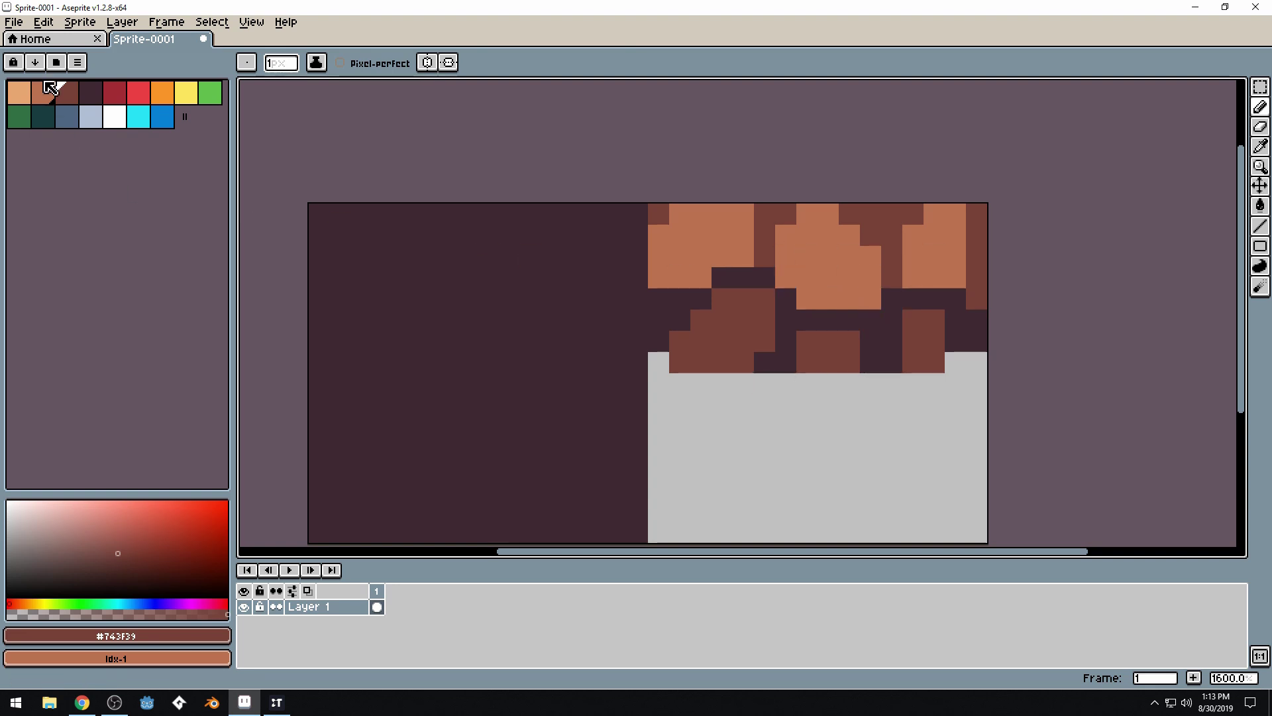
# - Paint light-orange (Idx-0) highlights along the blob edges and bottoms
pyautogui.click(19, 93)
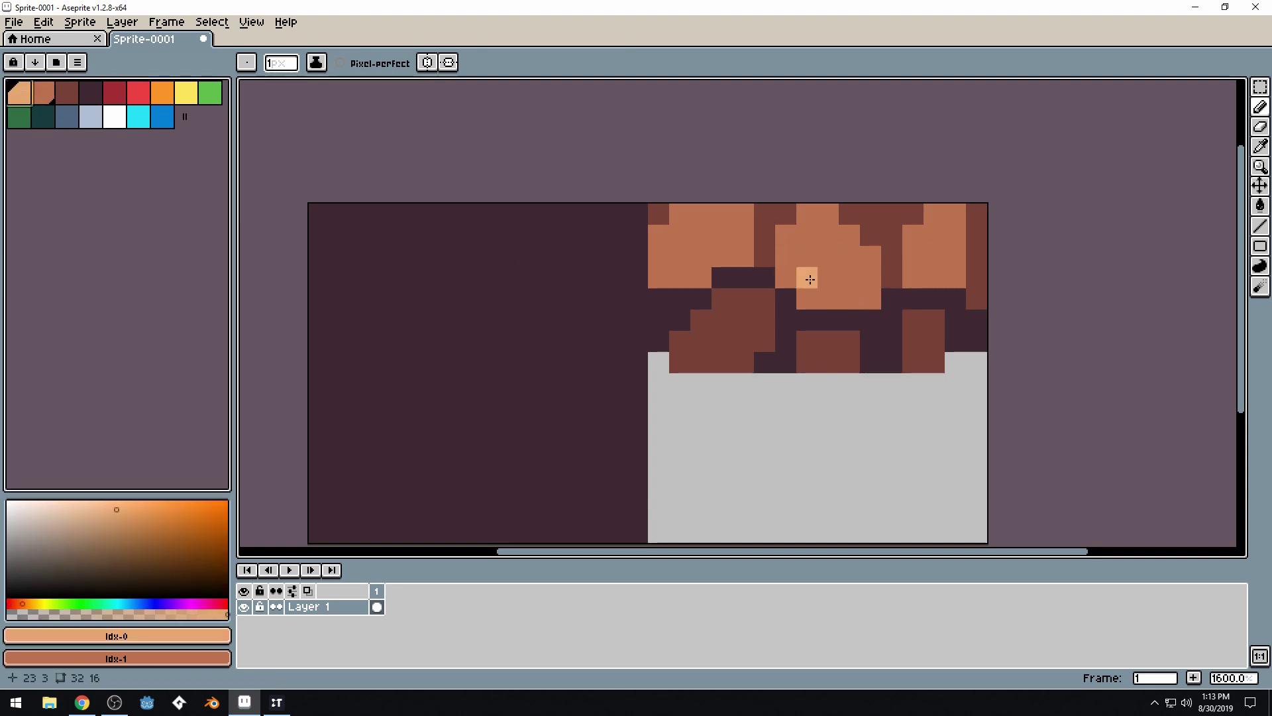
pyautogui.click(673, 270)
pyautogui.moveTo(678, 279)
pyautogui.mouseDown()
pyautogui.moveTo(736, 262)
pyautogui.moveTo(743, 234)
pyautogui.mouseUp()
pyautogui.click(786, 277)
pyautogui.moveTo(807, 298); pyautogui.dragTo(864, 296)
pyautogui.scroll(-6, 823, 256)
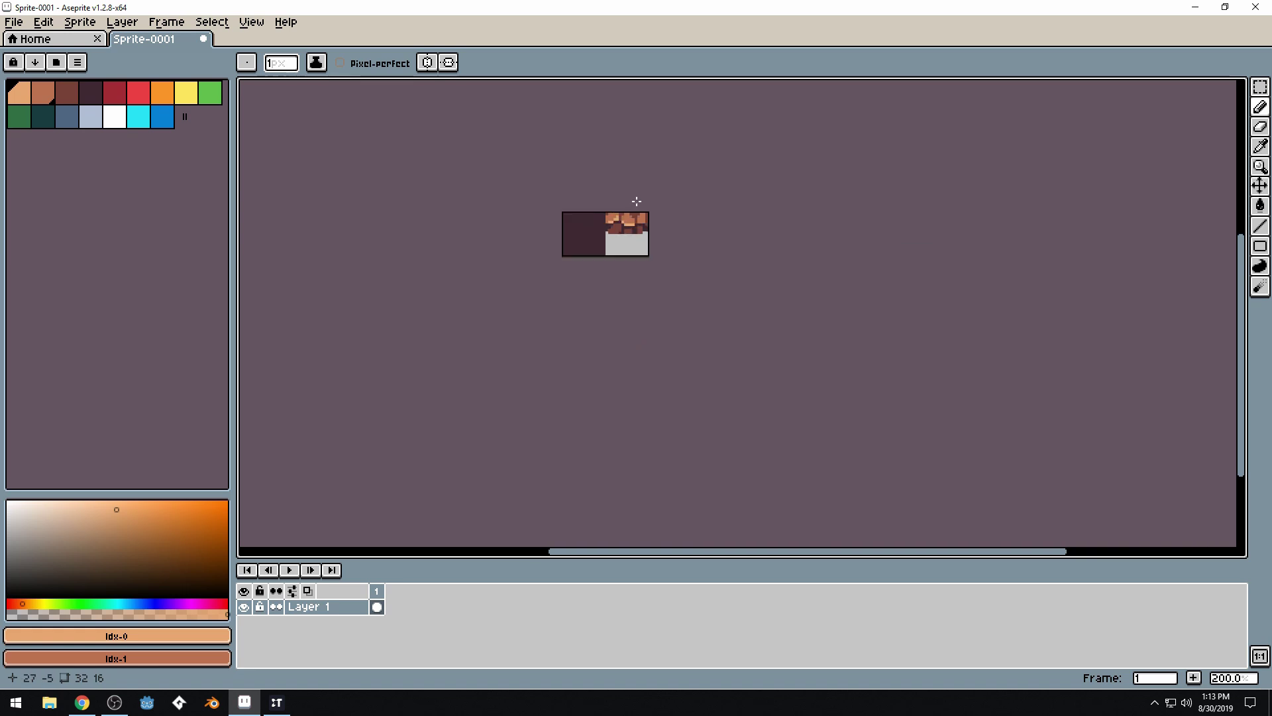
pyautogui.scroll(6, 657, 248)
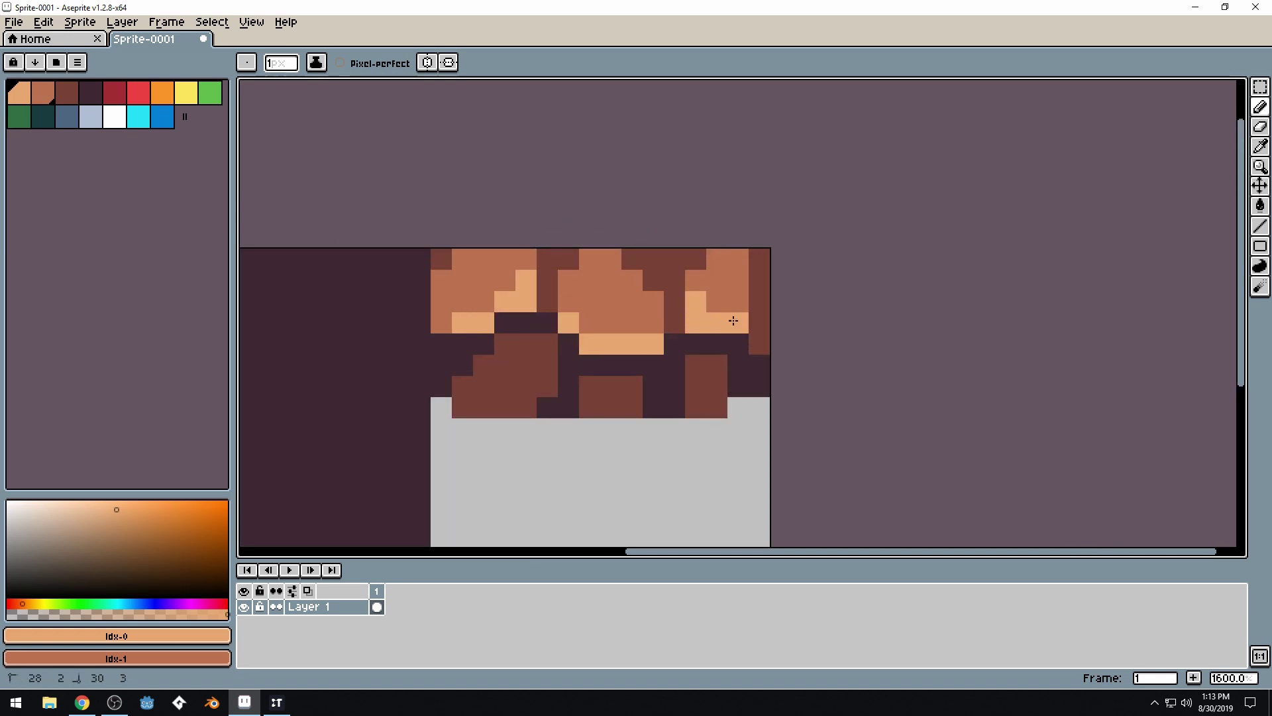
# - Sample the light brown and dot three light-brown pixels into the shading
pyautogui.keyDown('alt'); pyautogui.click(625, 299); pyautogui.keyUp('alt')
pyautogui.click(547, 386)
pyautogui.click(525, 408)
pyautogui.click(589, 407)
pyautogui.scroll(-7, 738, 321)
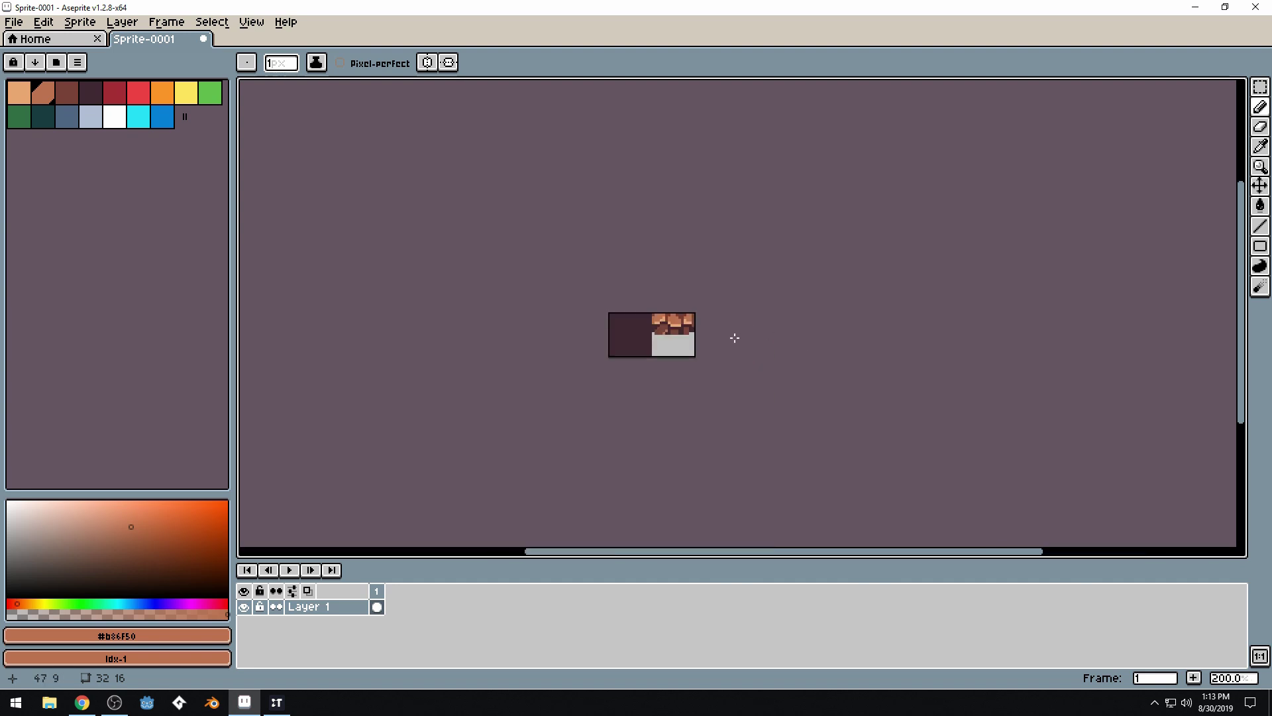
pyautogui.scroll(1, 723, 334)
pyautogui.scroll(6, 678, 318)
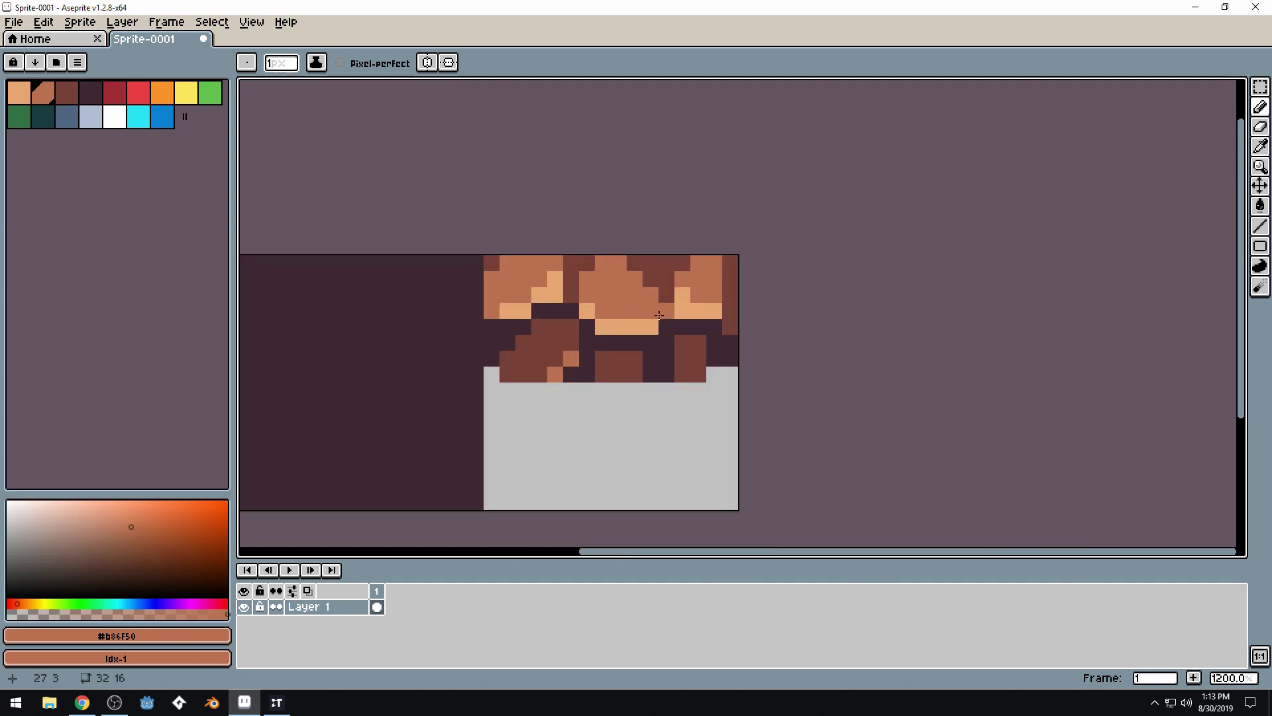
# - Add a dark-brown drip below the middle blob
pyautogui.keyDown('alt'); pyautogui.click(626, 341); pyautogui.keyUp('alt')
pyautogui.keyDown('alt'); pyautogui.click(619, 374); pyautogui.keyUp('alt')
pyautogui.moveTo(603, 390); pyautogui.dragTo(635, 390)
pyautogui.scroll(-6, 672, 355)
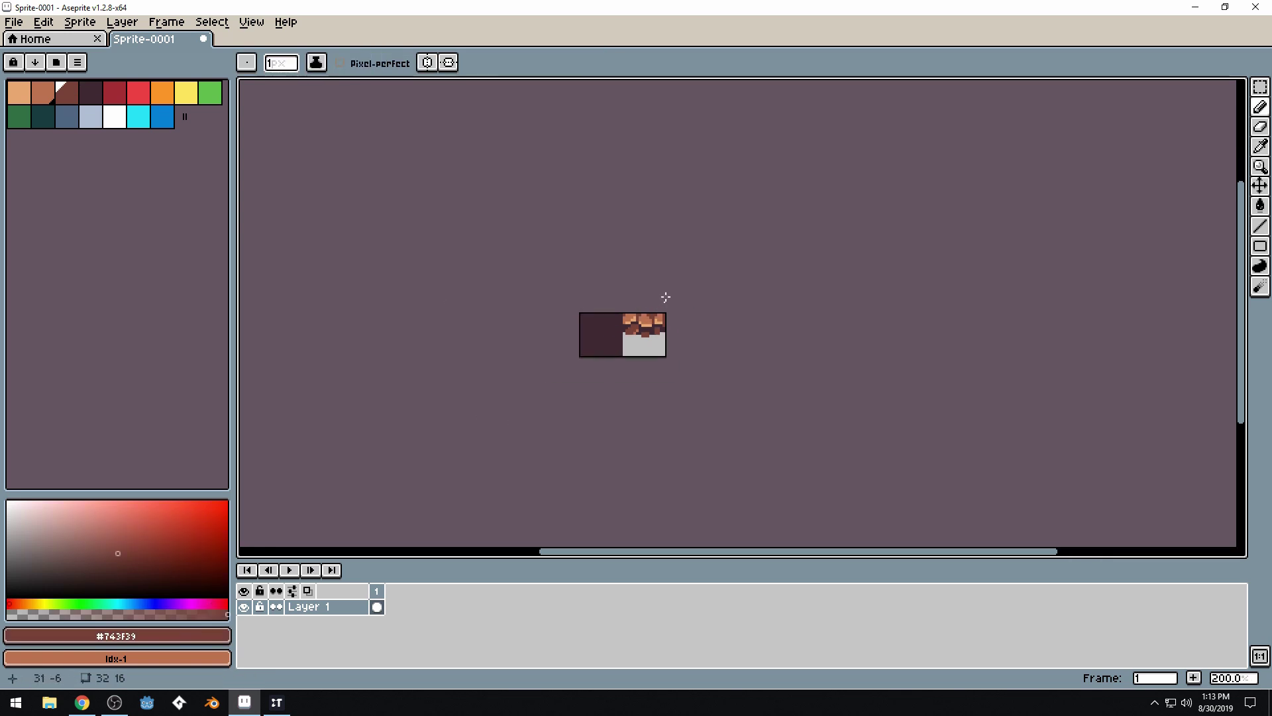
pyautogui.scroll(6, 640, 333)
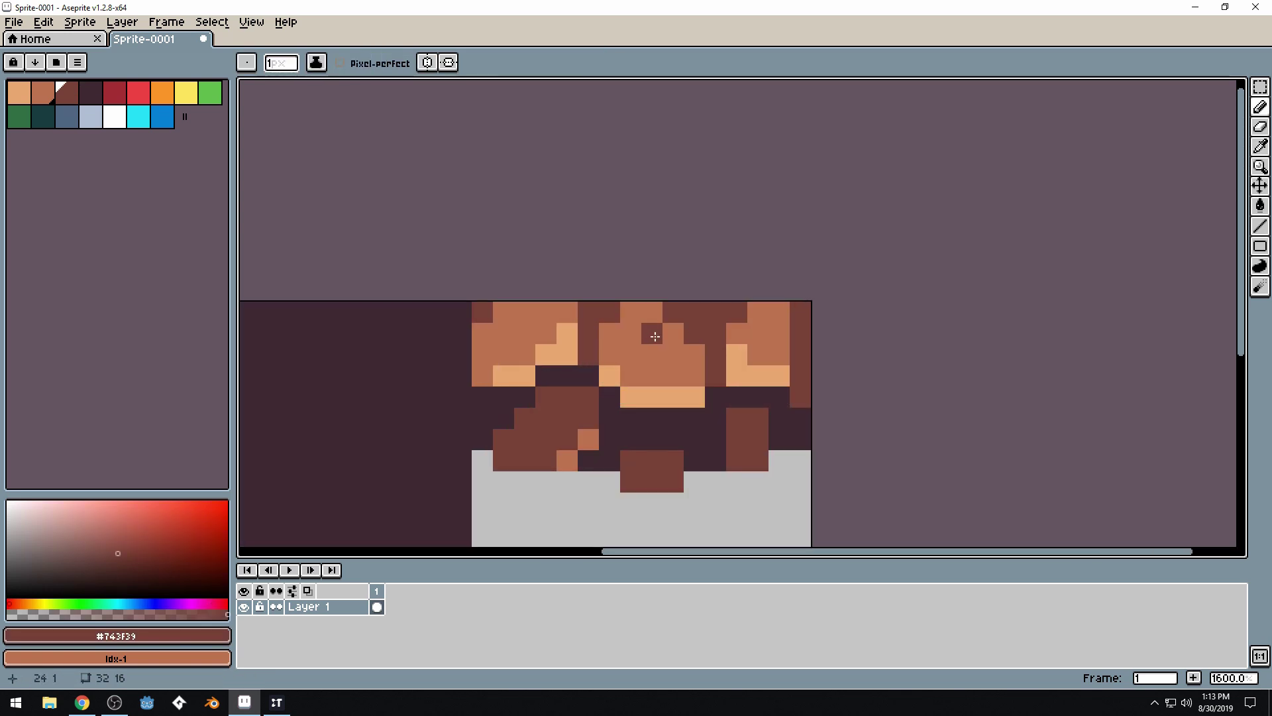
pyautogui.scroll(-2, 649, 331)
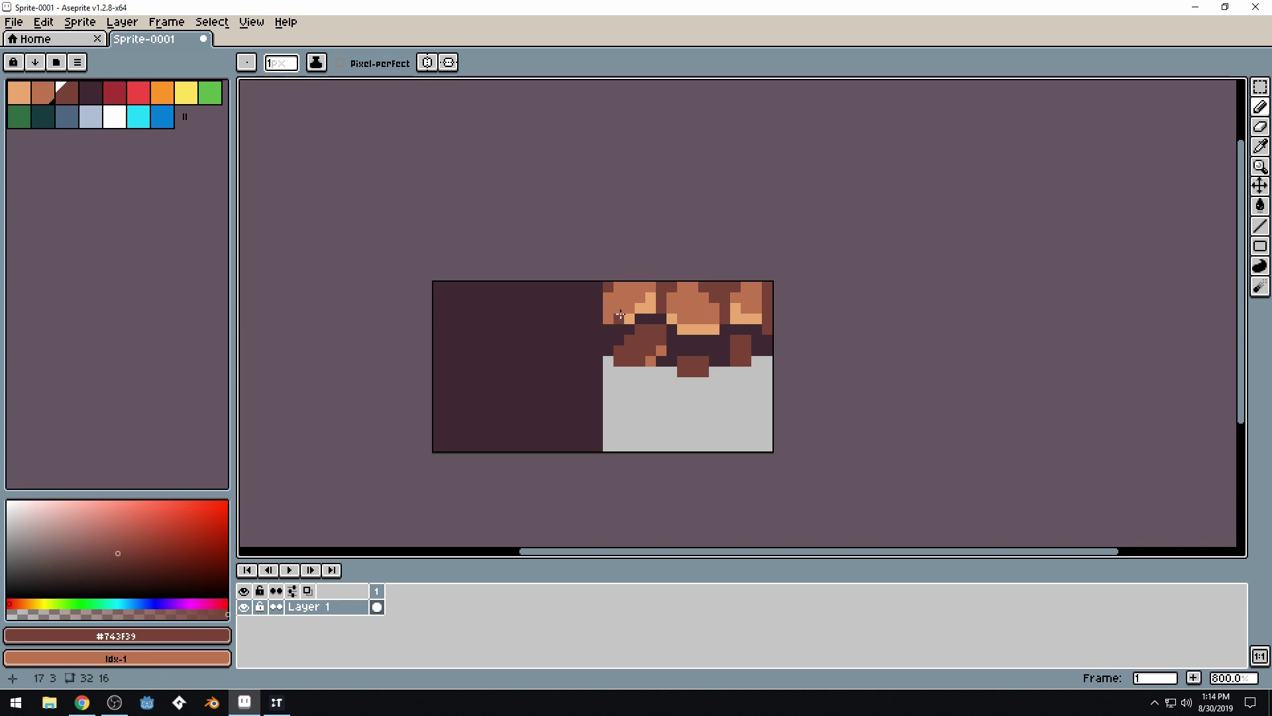
pyautogui.press('m')
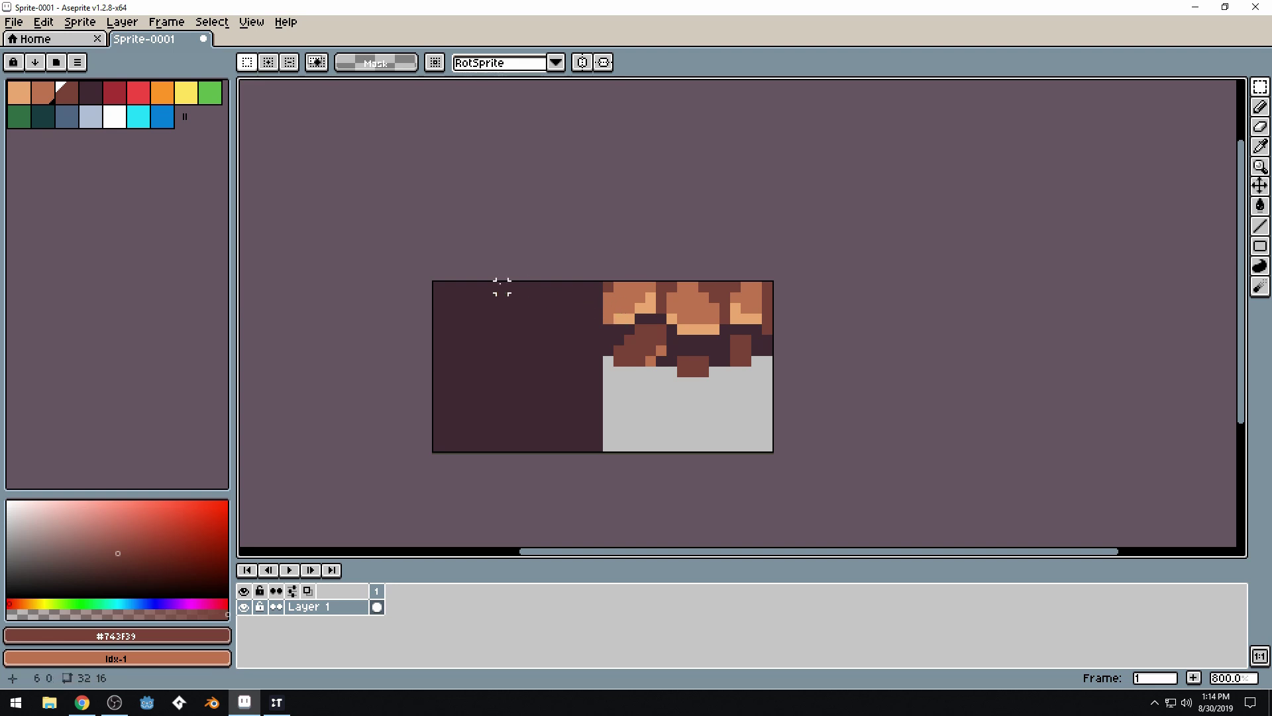
pyautogui.moveTo(438, 287); pyautogui.dragTo(605, 452)
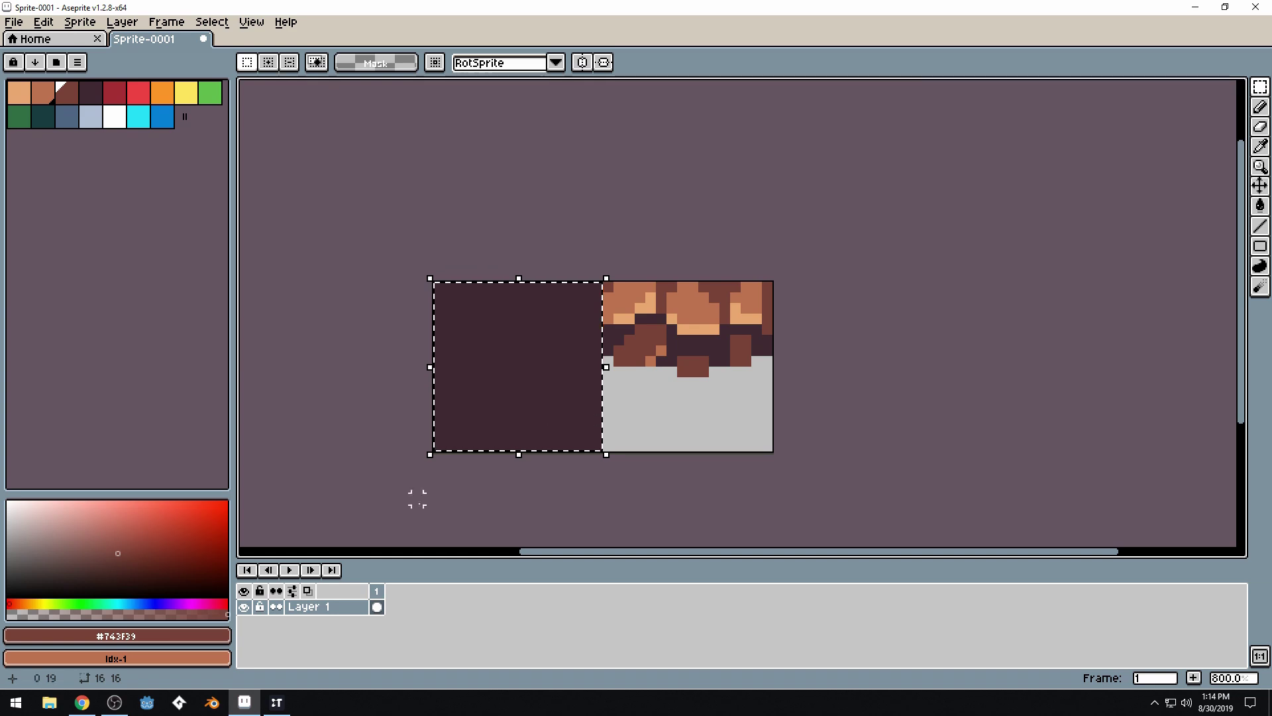
pyautogui.hotkey('alt', 'Tab')
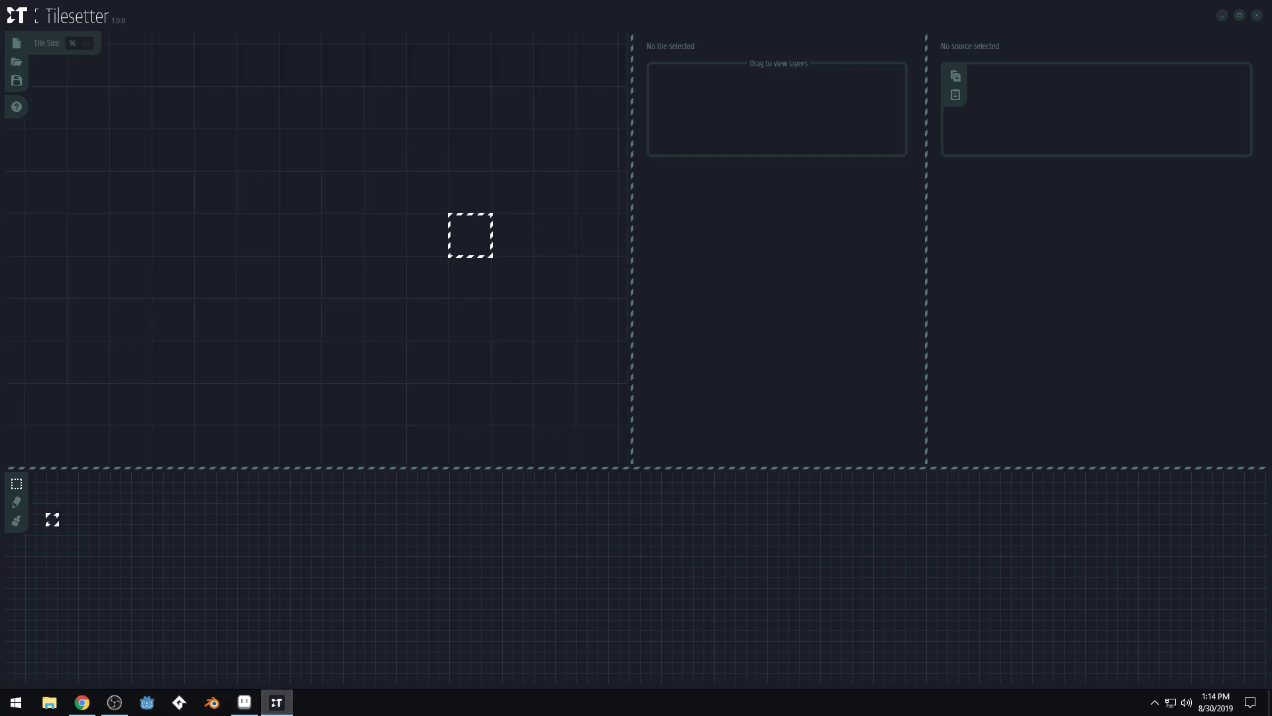
pyautogui.hotkey('ctrl', 'v')
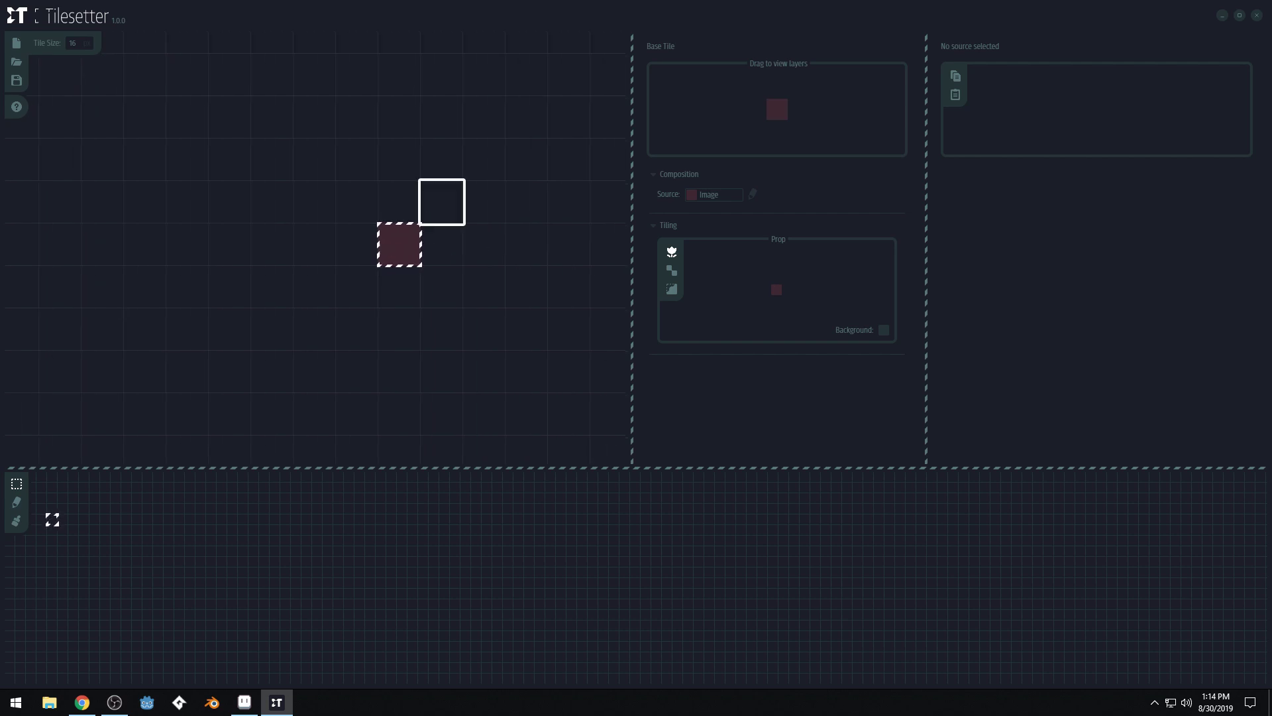
pyautogui.click(421, 219)
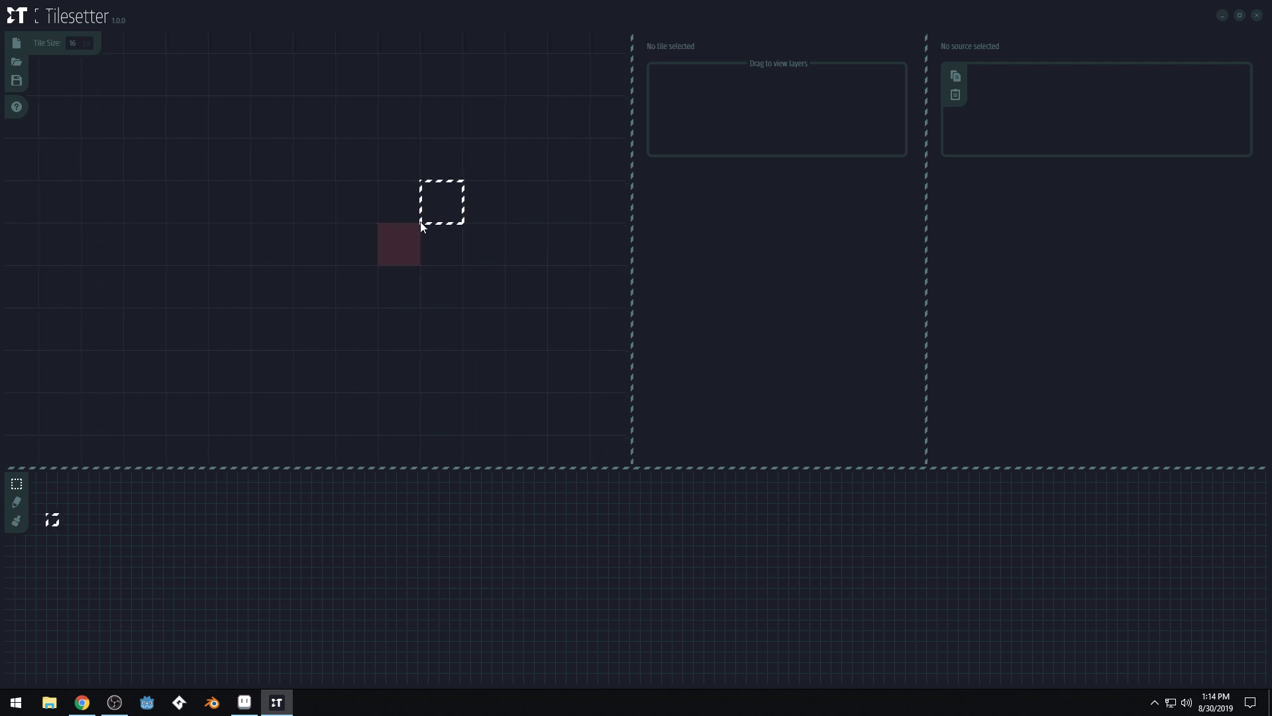
pyautogui.click(244, 702)
pyautogui.click(639, 318)
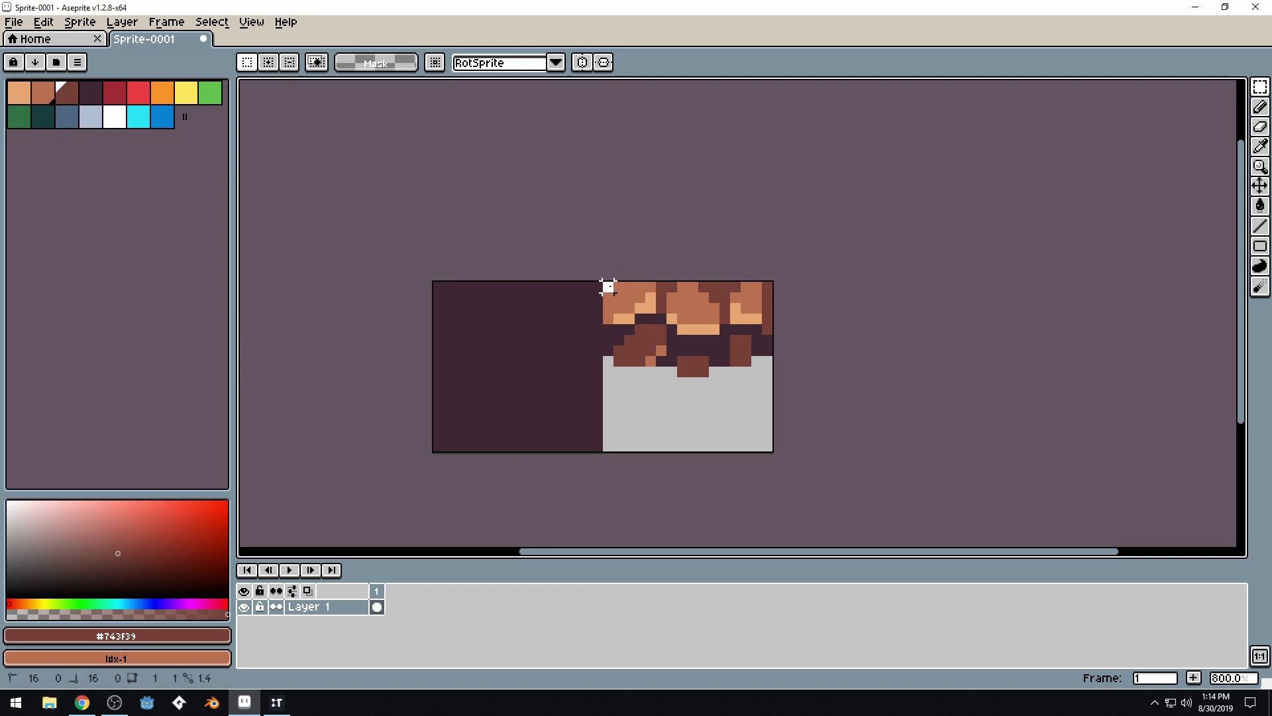
pyautogui.moveTo(603, 282); pyautogui.dragTo(773, 448)
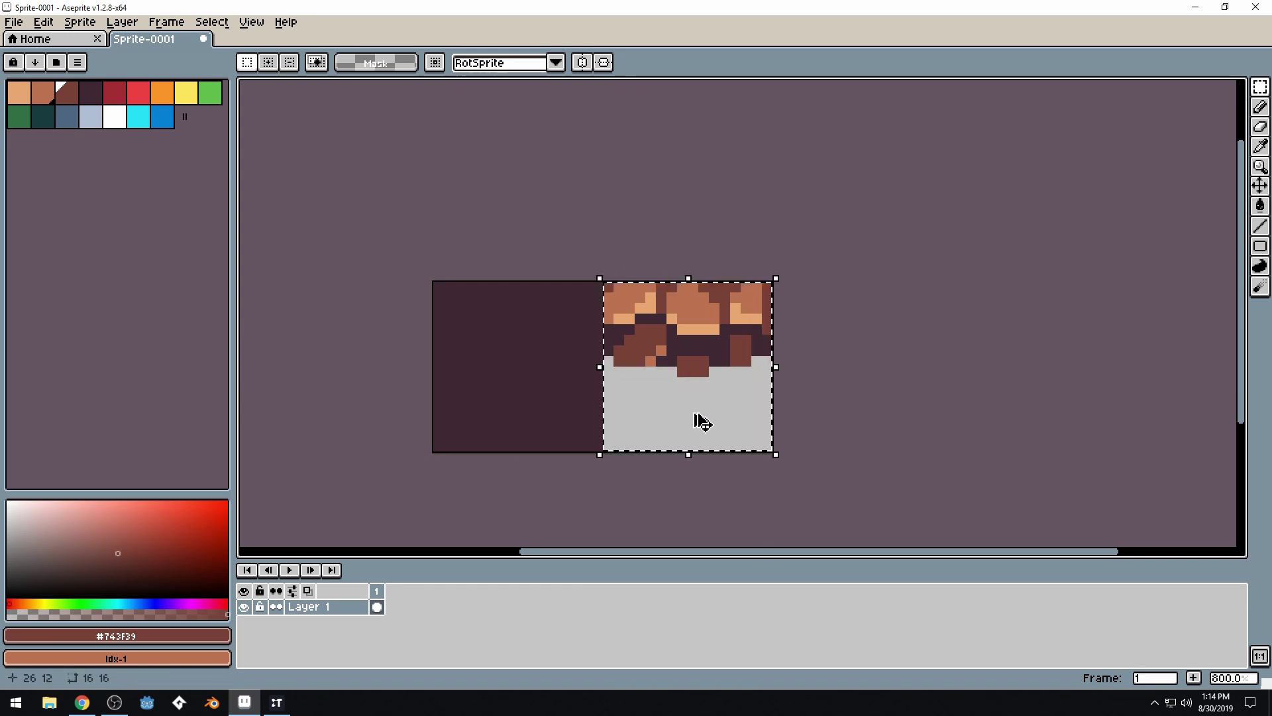
pyautogui.click(278, 701)
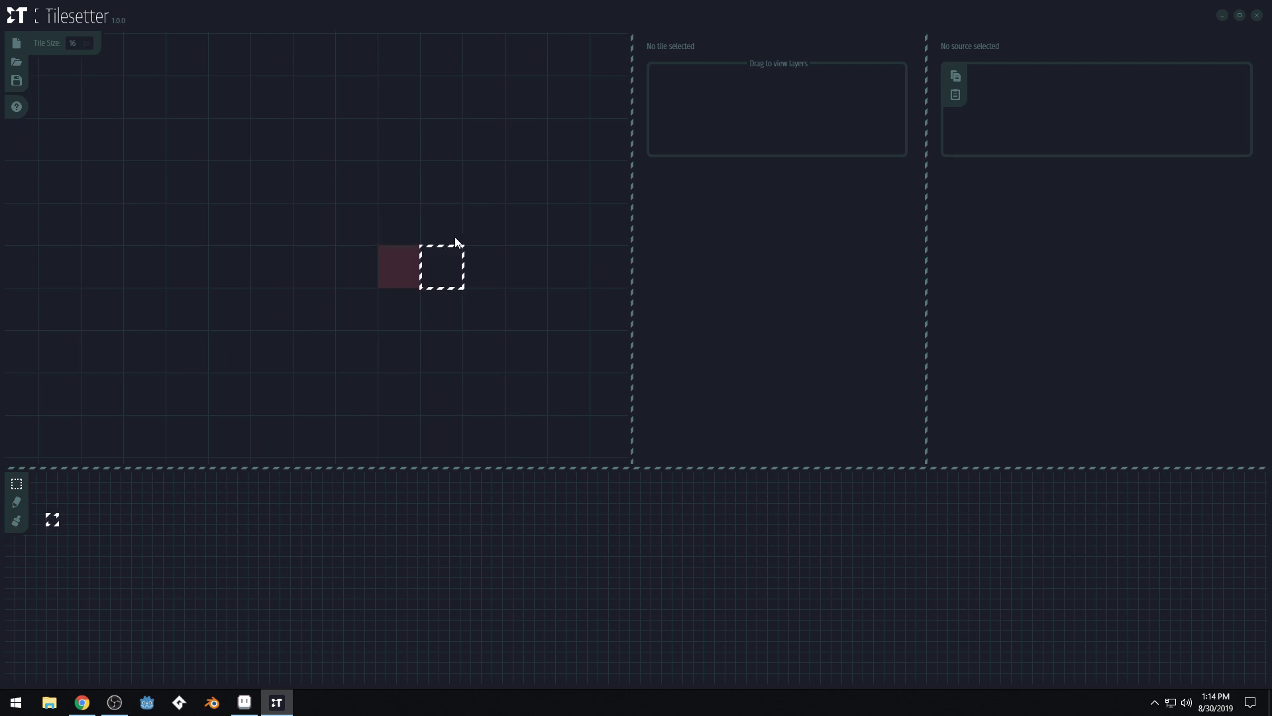
pyautogui.hotkey('ctrl', 'v')
pyautogui.click(456, 281)
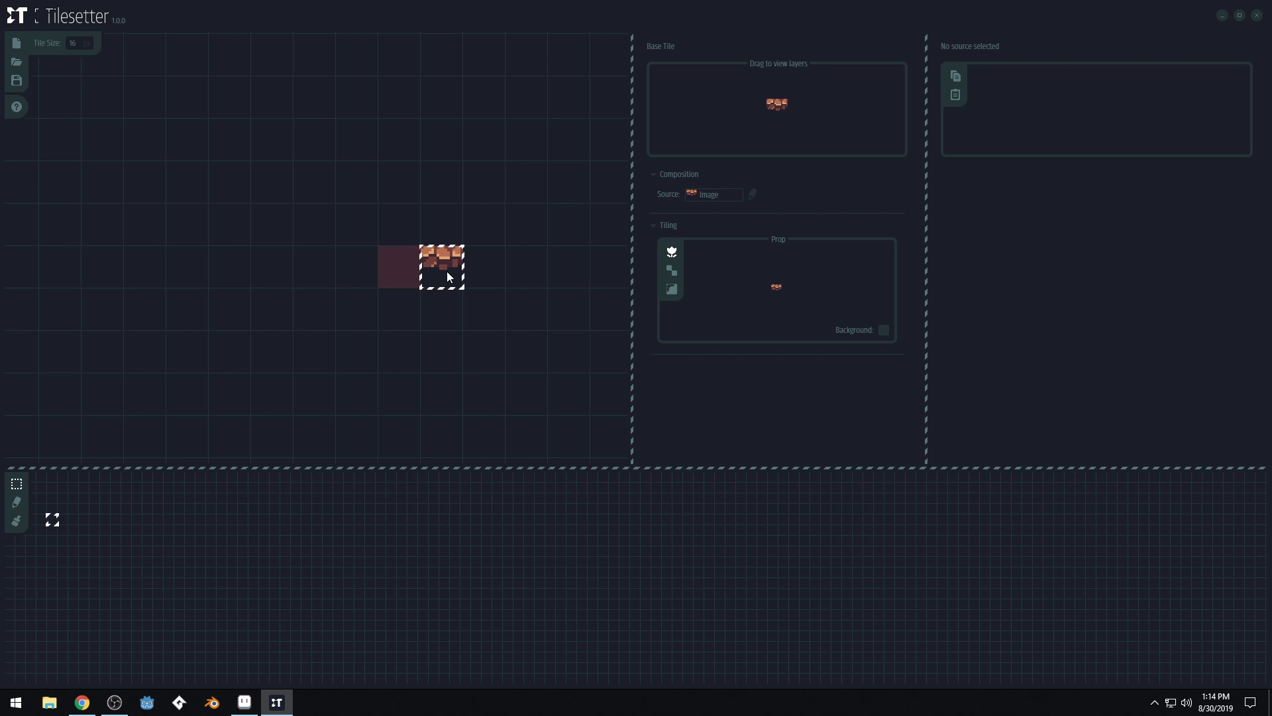
pyautogui.press('Delete')
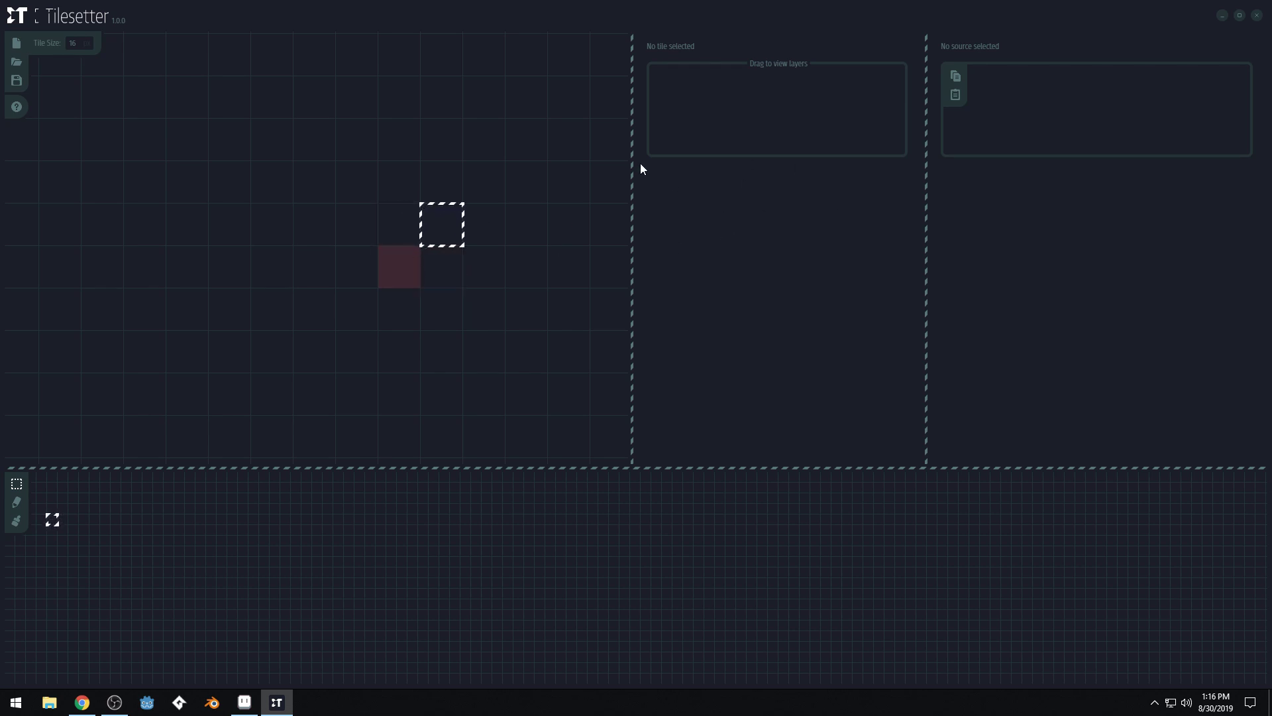
# - Run Build Borders (Blob) on the dark red base tile to generate its edge and corner variants
pyautogui.click(394, 281)
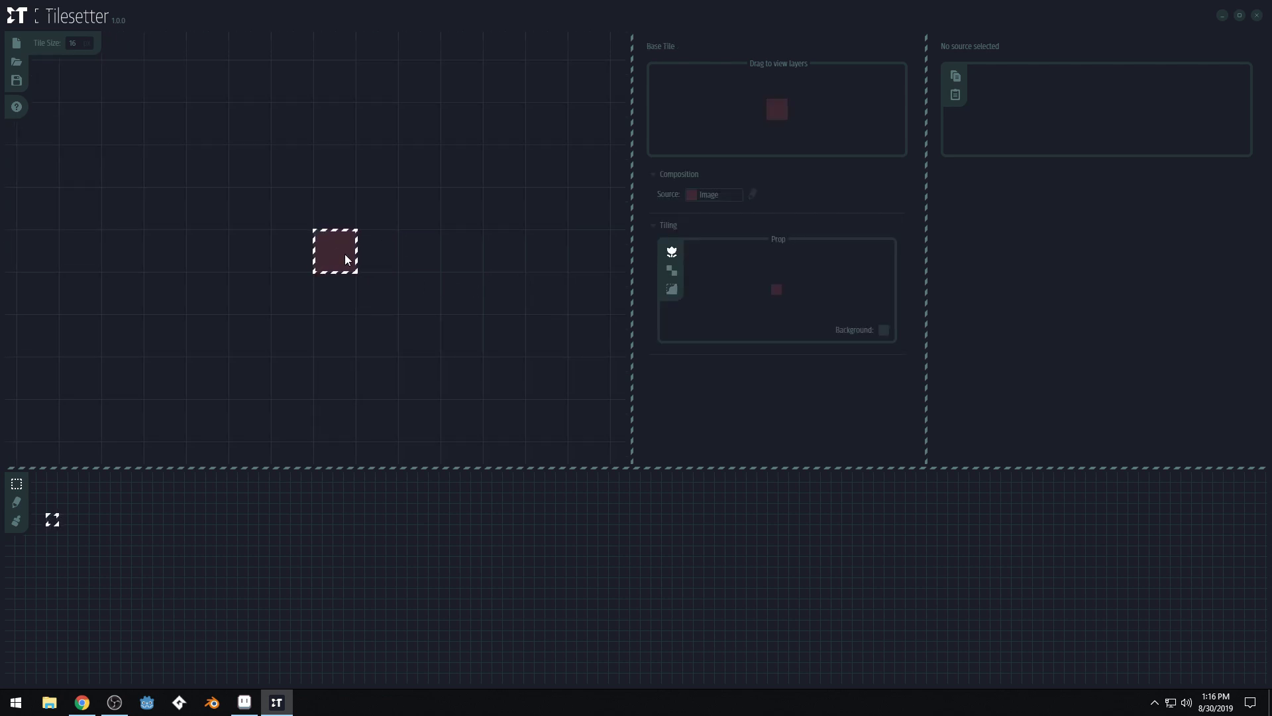
pyautogui.rightClick(344, 262)
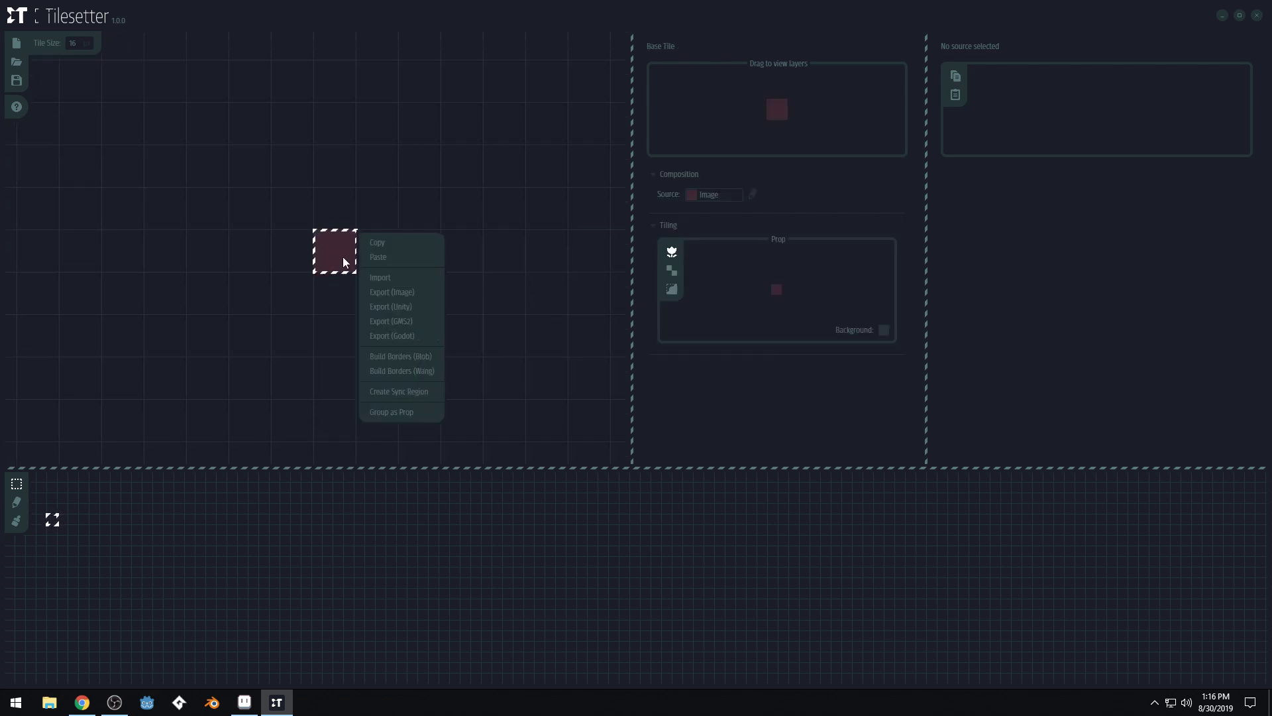
pyautogui.click(411, 358)
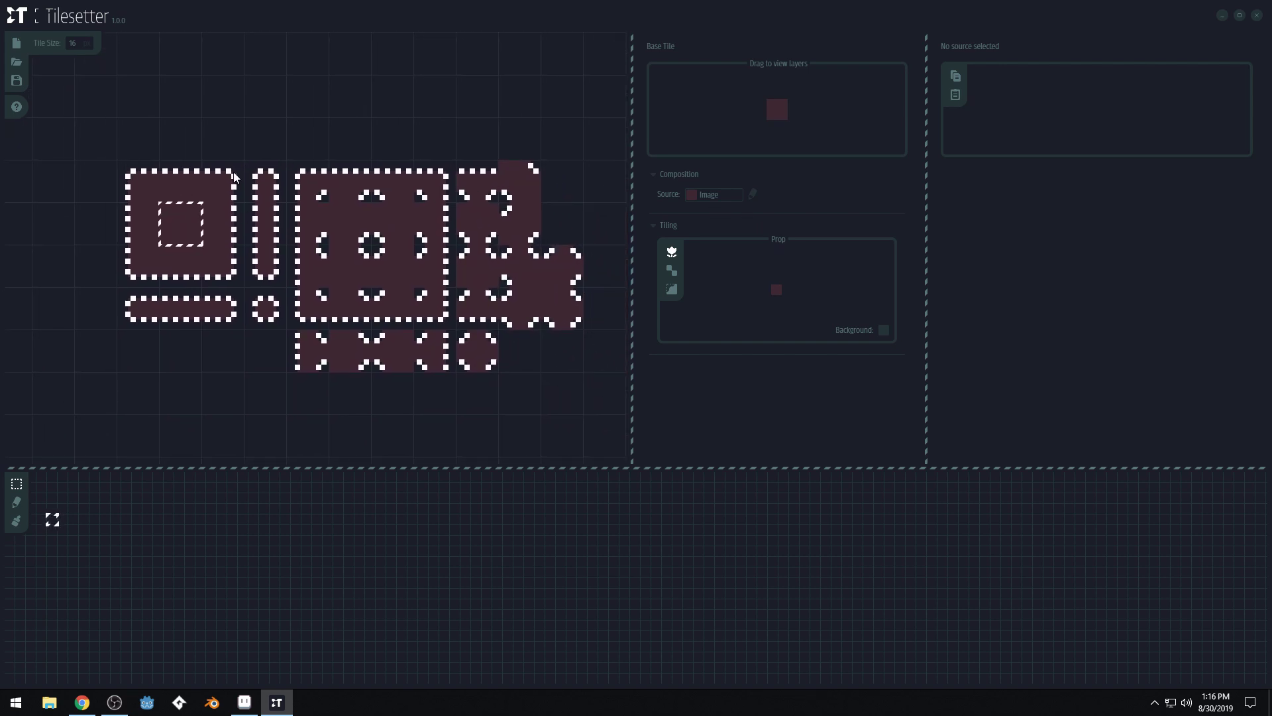
pyautogui.click(230, 350)
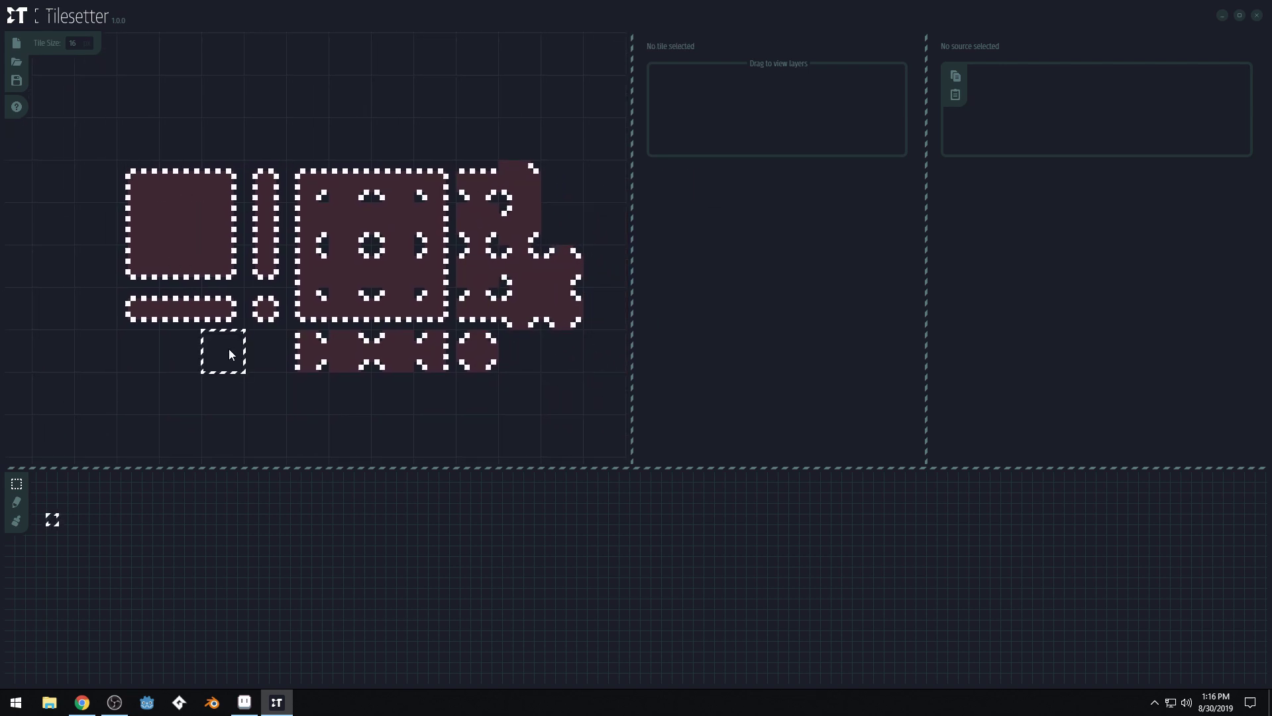
# - Set the Source of the top and left edge border tiles to the rock image
pyautogui.click(177, 176)
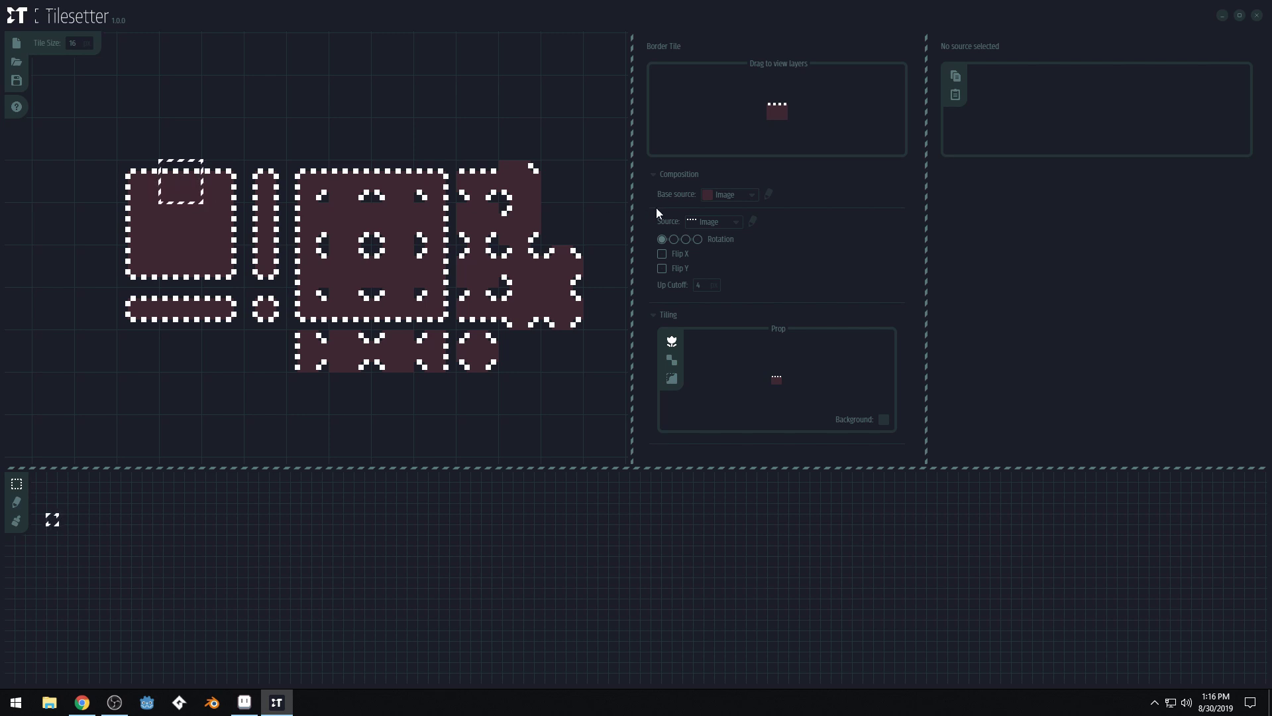
pyautogui.click(734, 222)
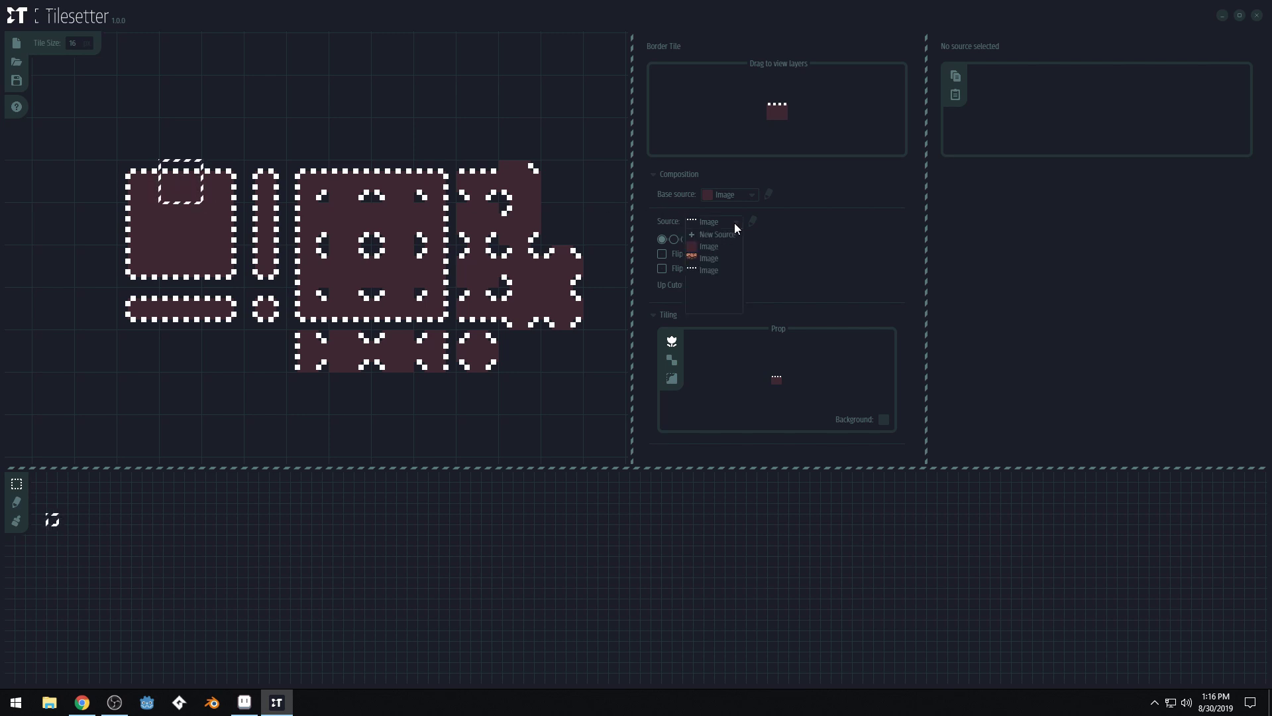
pyautogui.click(706, 257)
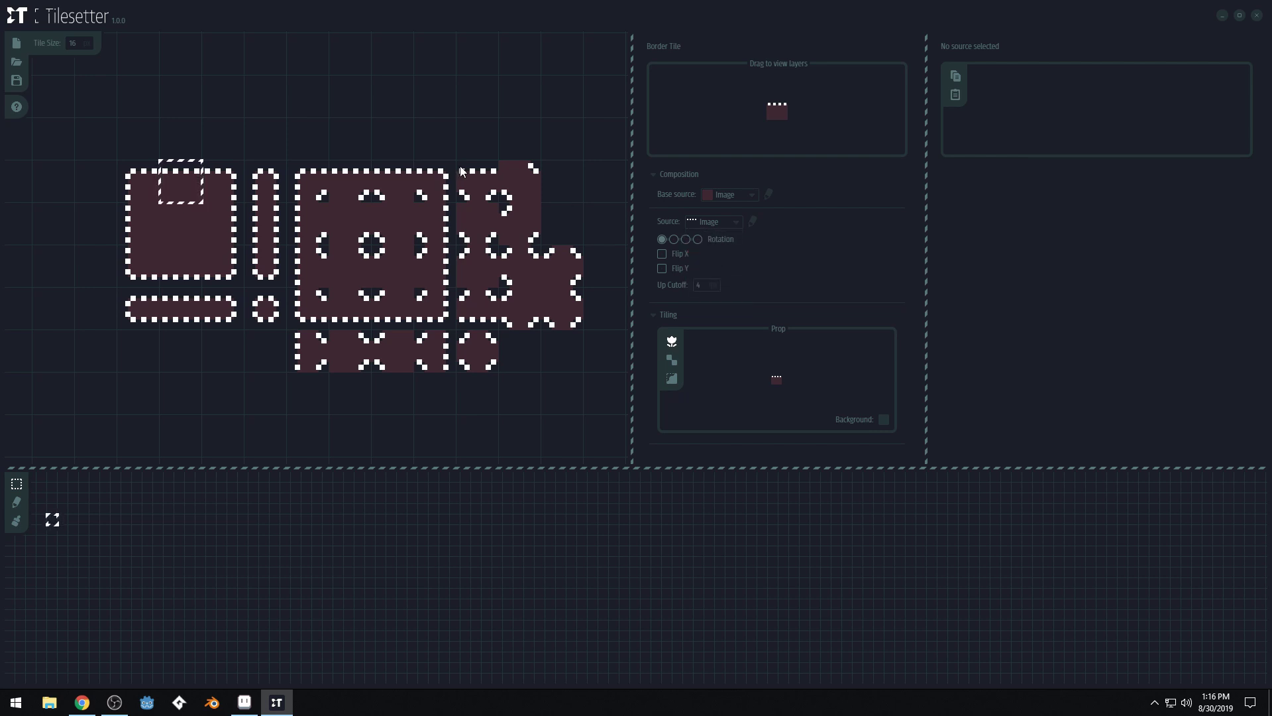
pyautogui.click(734, 224)
pyautogui.click(713, 263)
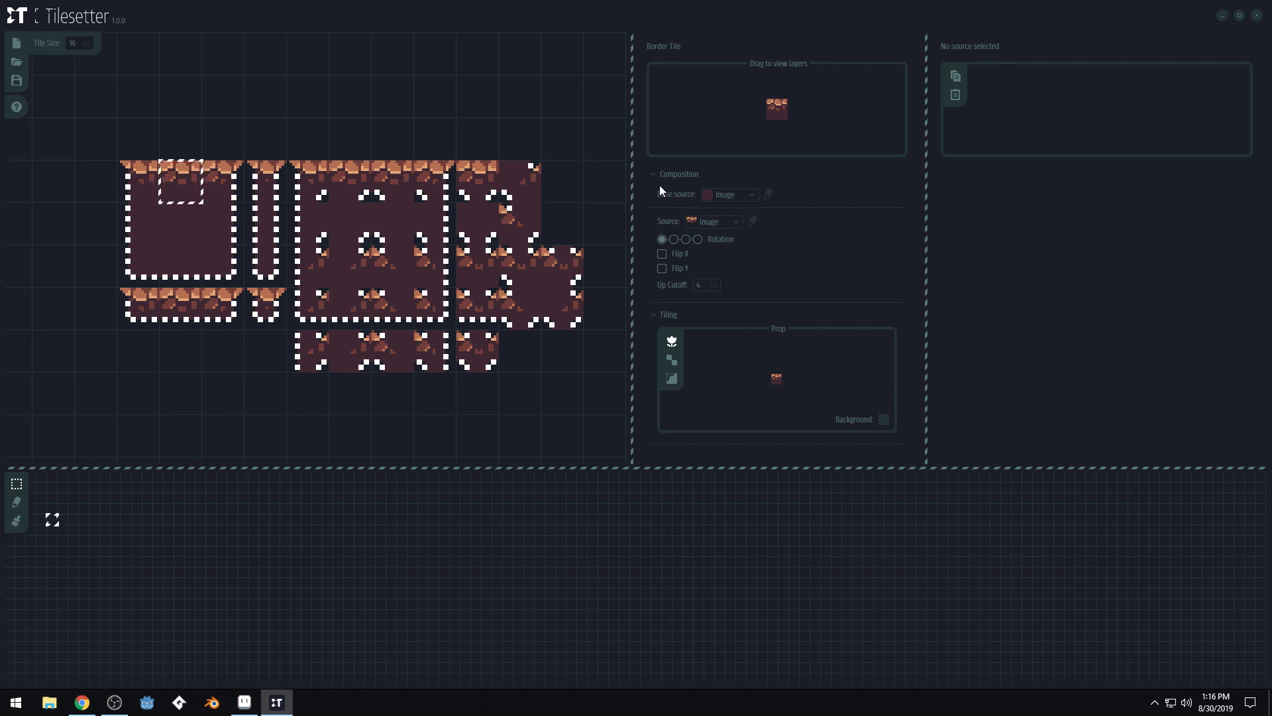
pyautogui.click(135, 240)
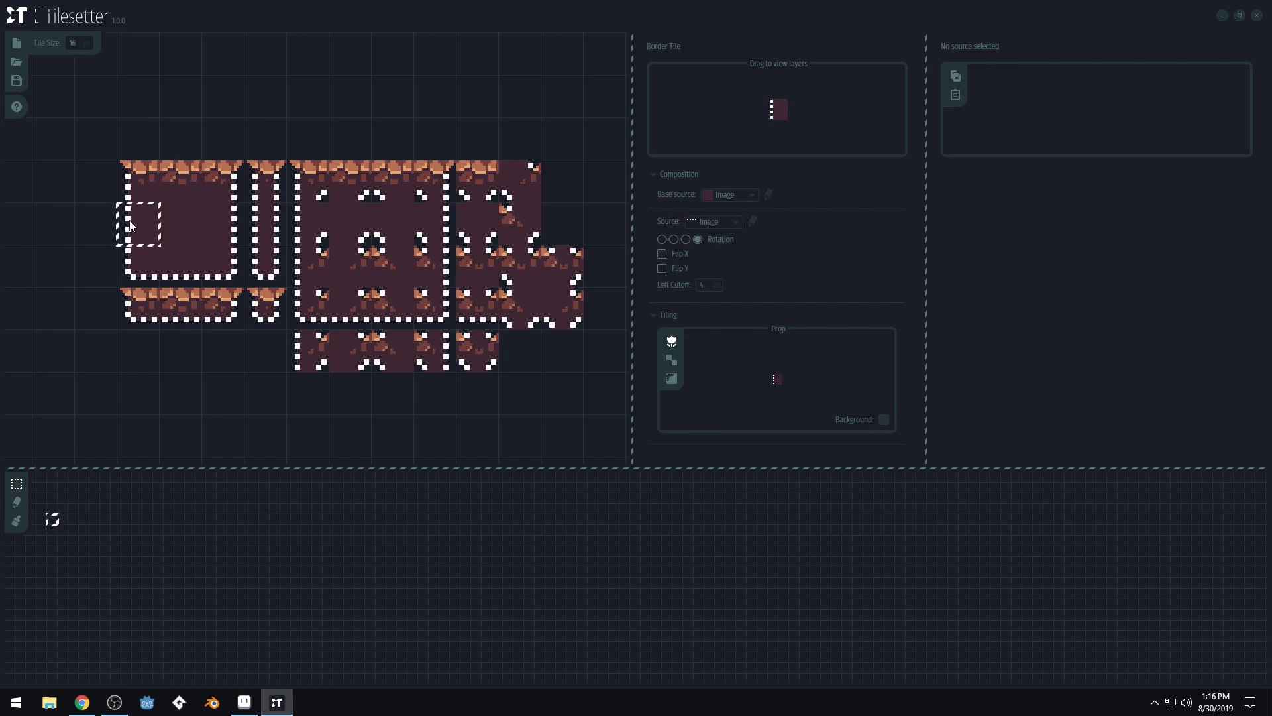
pyautogui.click(733, 223)
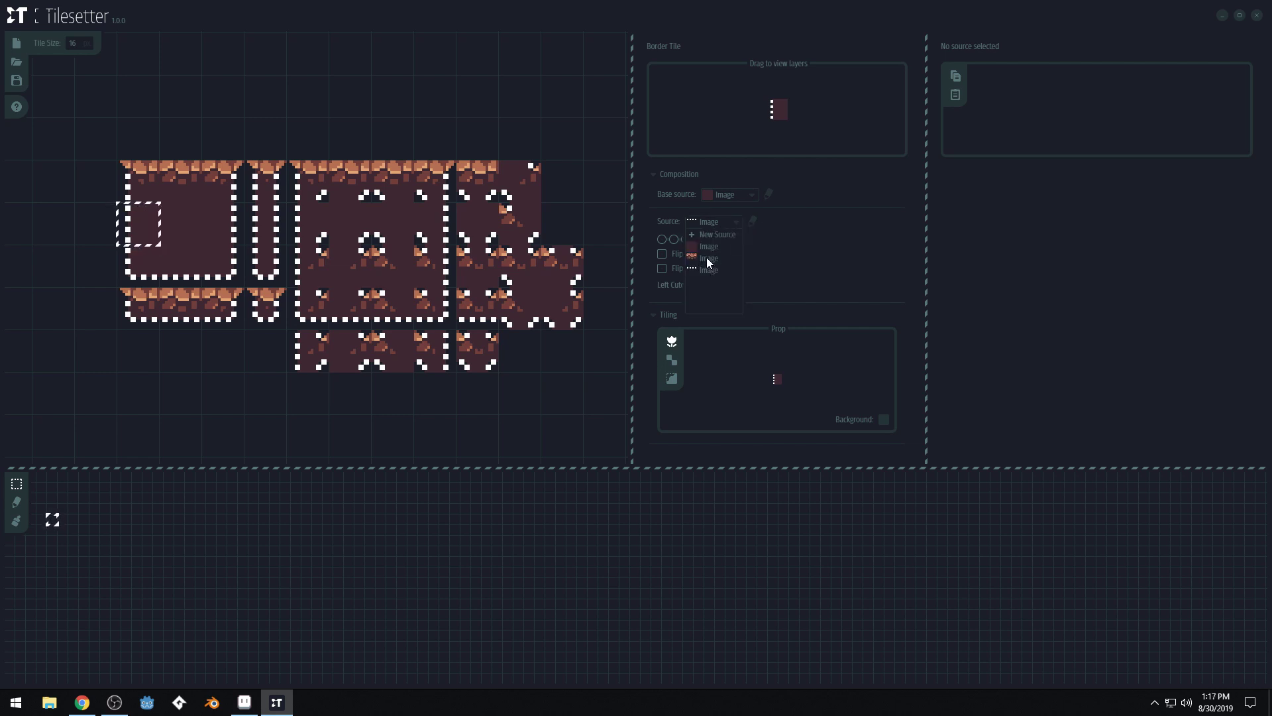
pyautogui.click(706, 258)
# - Set the right and bottom edge border tiles to use the rock image too
pyautogui.click(240, 231)
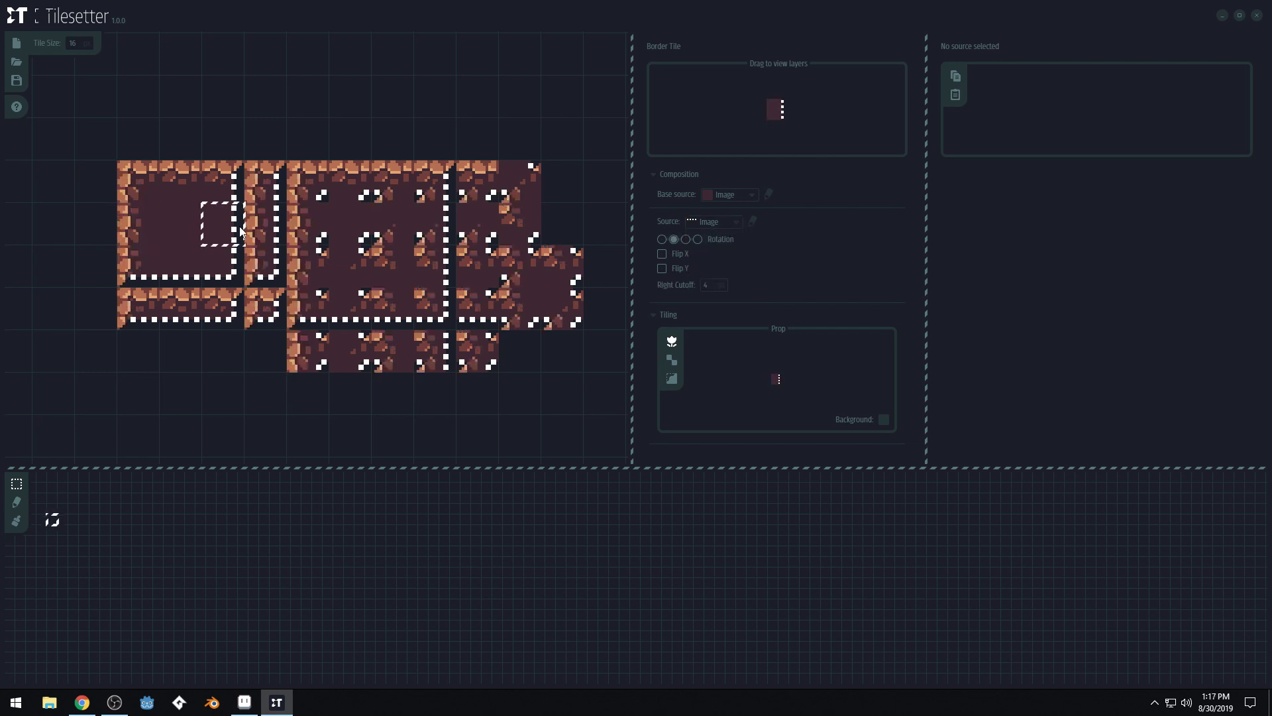
pyautogui.click(721, 222)
pyautogui.click(707, 258)
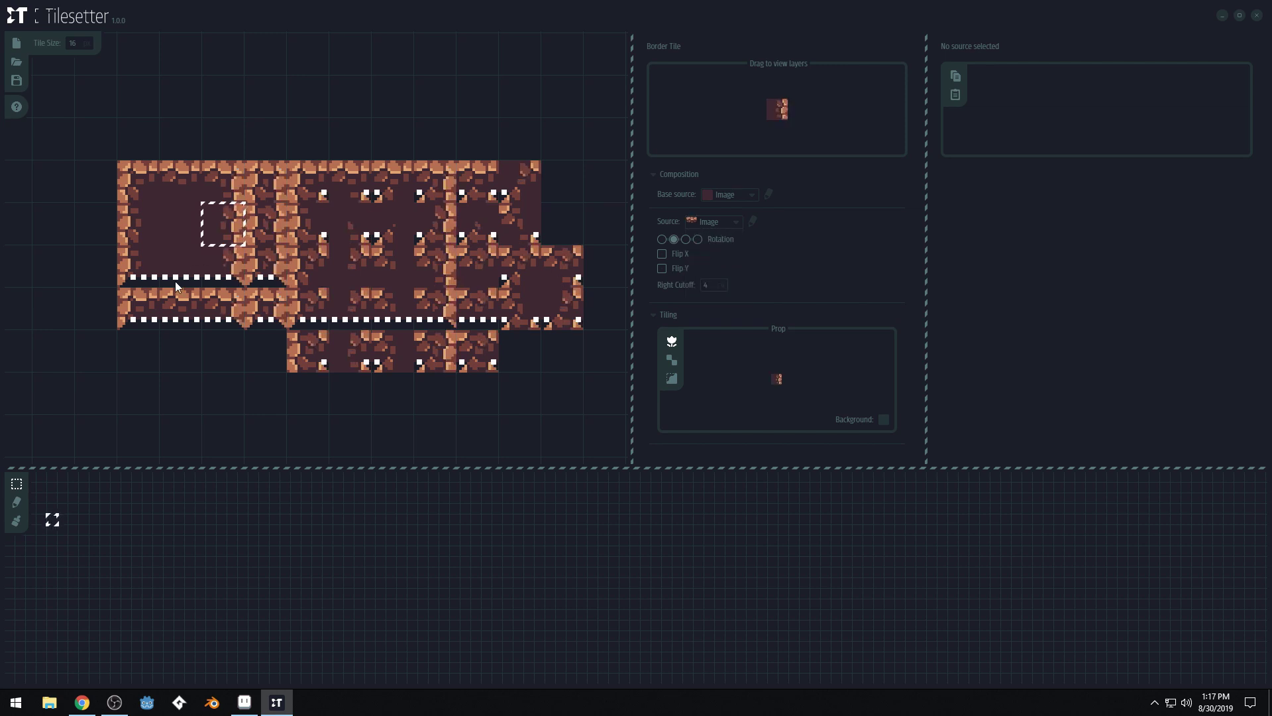
pyautogui.click(189, 275)
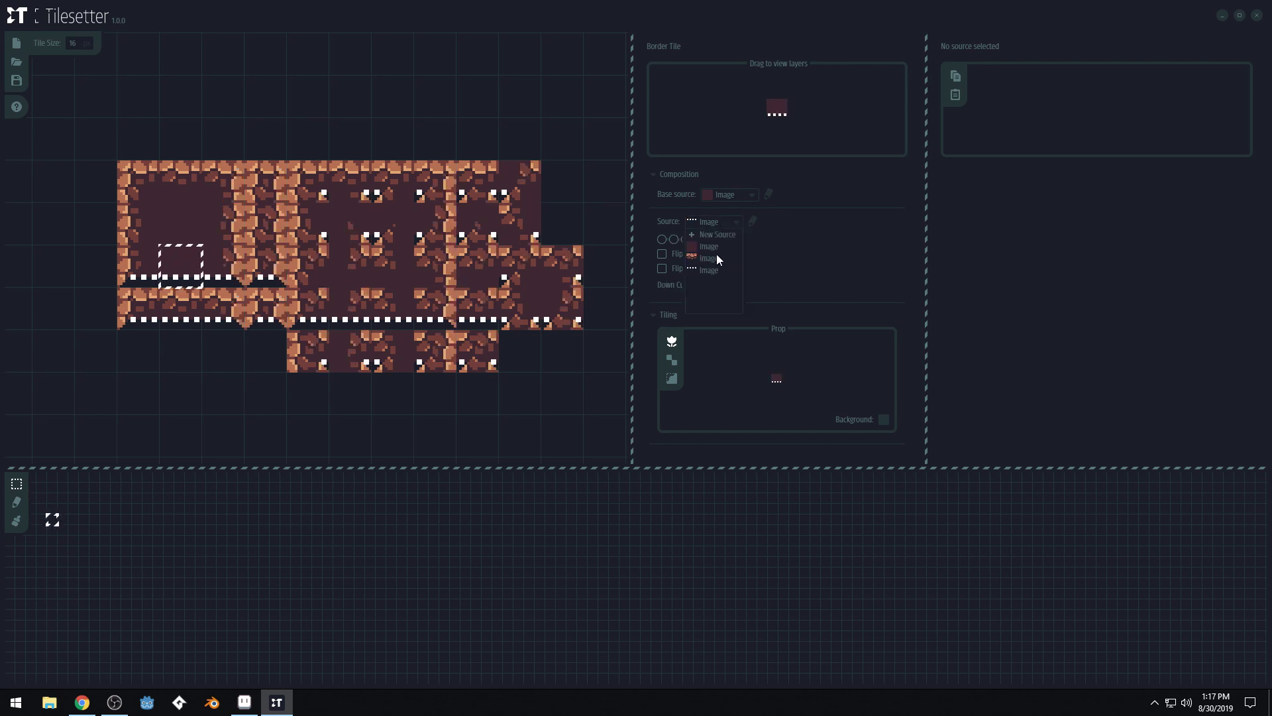
pyautogui.click(715, 258)
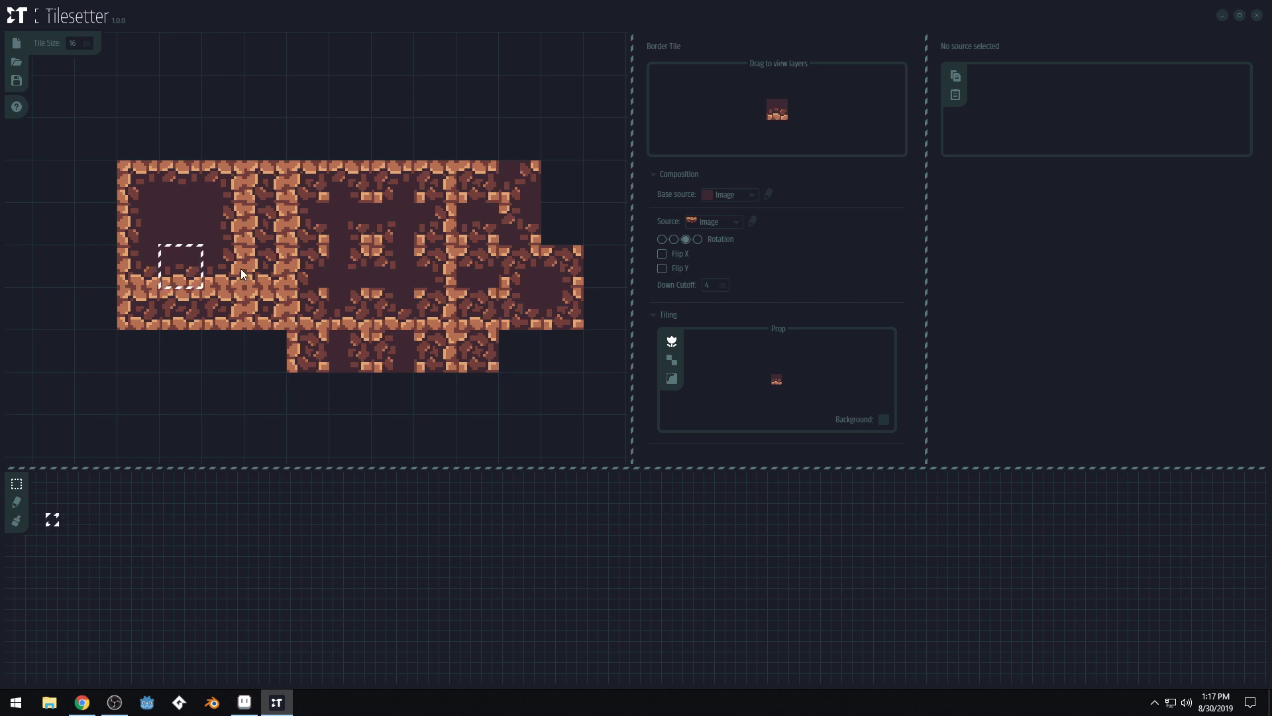
# - Set the border tile and the centre base tile to Blob Set tiling
pyautogui.click(672, 360)
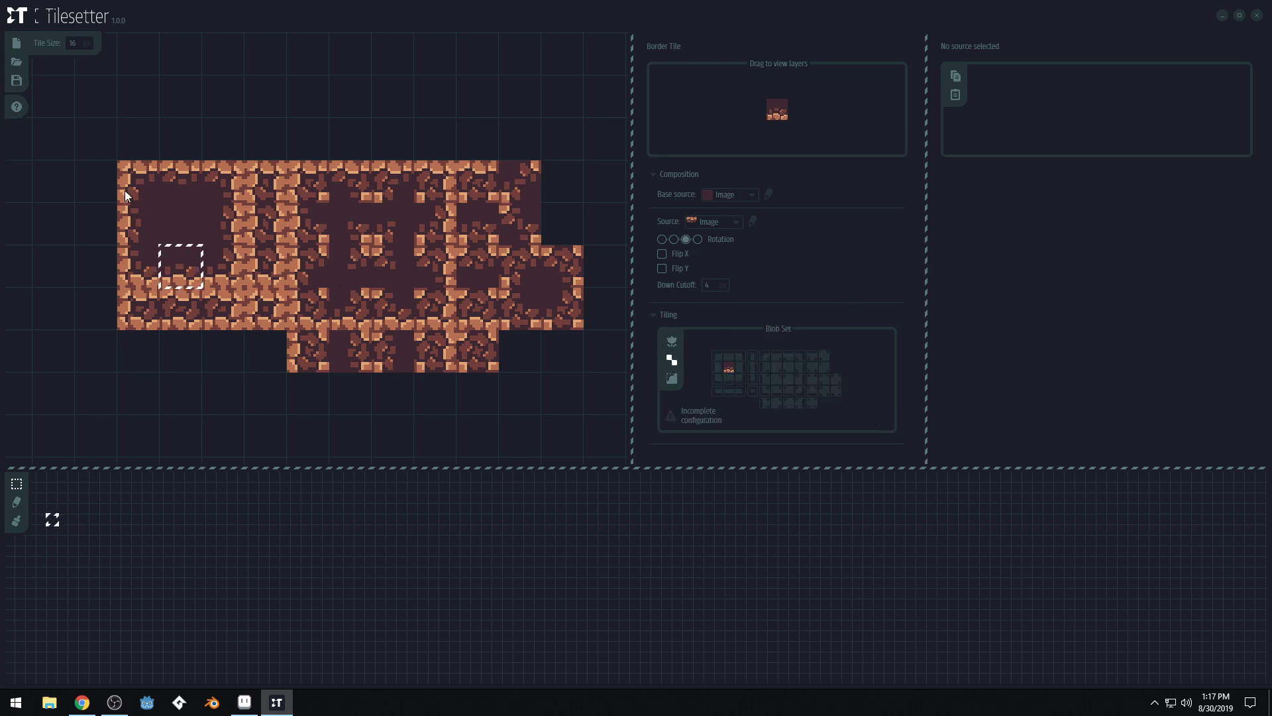
pyautogui.moveTo(126, 191); pyautogui.dragTo(224, 264)
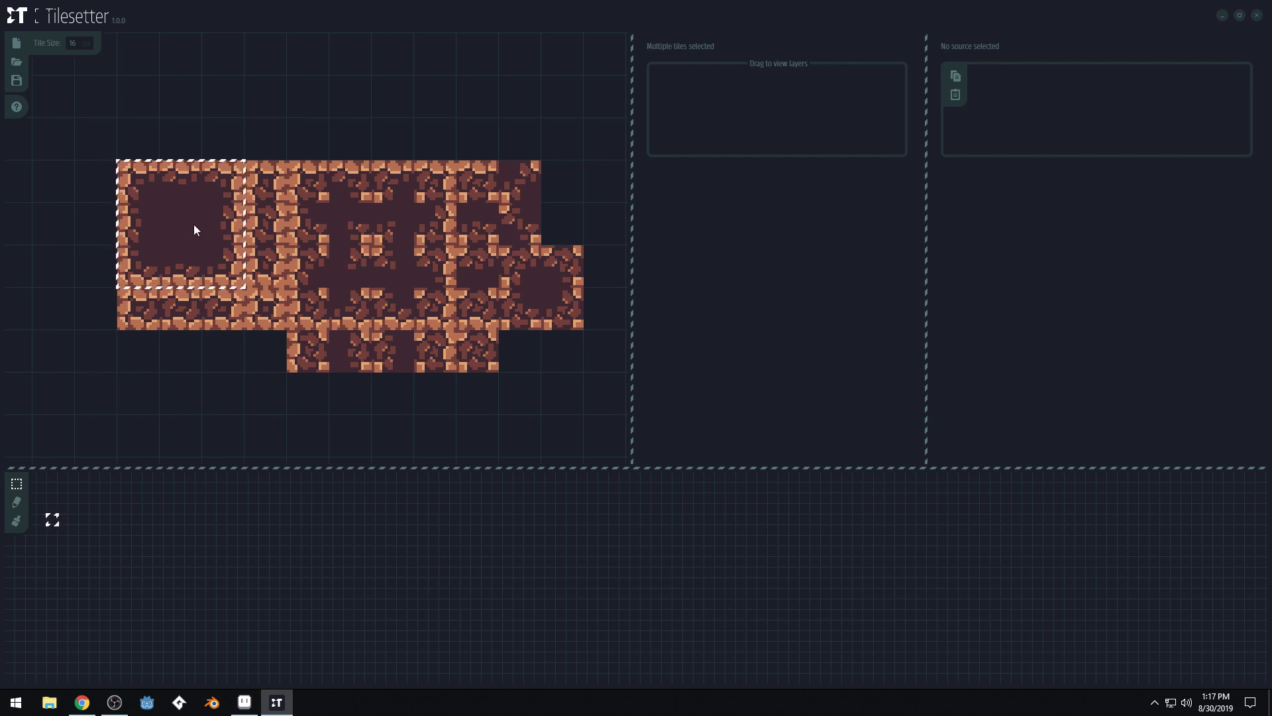
pyautogui.click(281, 159)
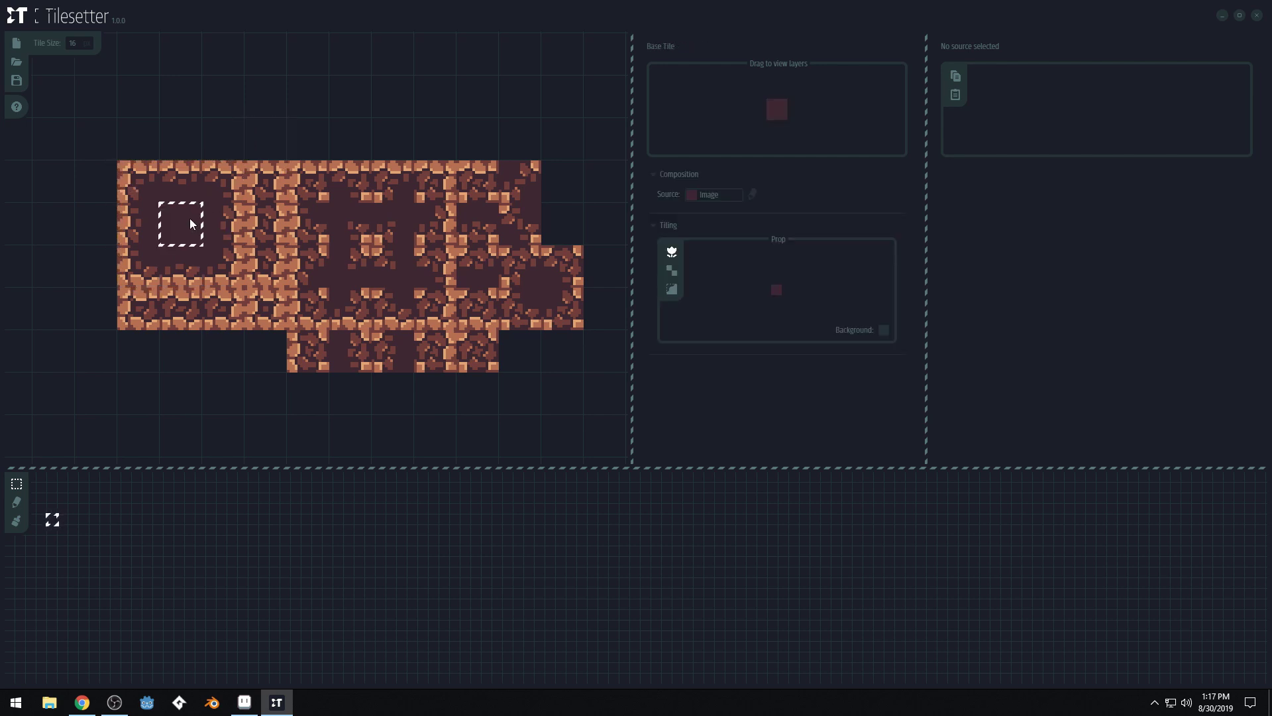
pyautogui.click(673, 270)
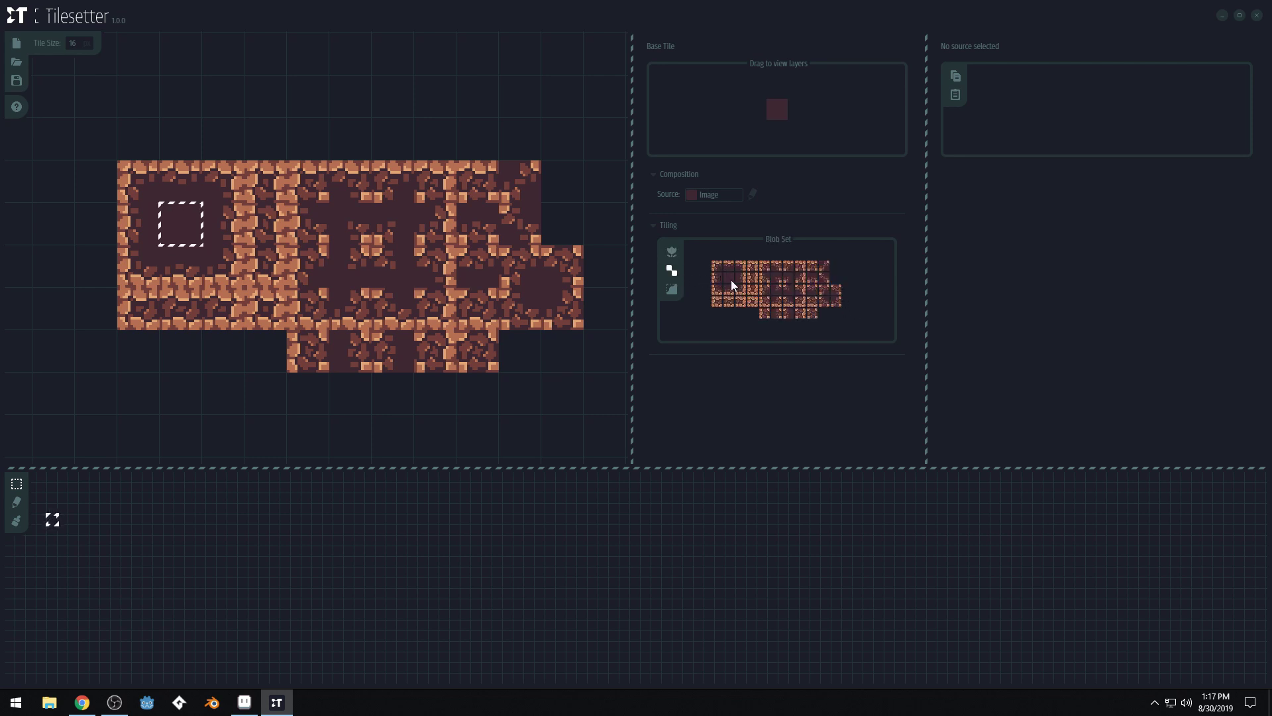
# - Compare the neighbouring tiles' settings, keep Blob Set tiling on the base tile, and pick a canvas tool
pyautogui.click(310, 205)
pyautogui.click(185, 224)
pyautogui.click(194, 199)
pyautogui.click(189, 223)
pyautogui.click(671, 253)
pyautogui.click(672, 270)
pyautogui.click(16, 520)
pyautogui.click(157, 520)
pyautogui.click(200, 530)
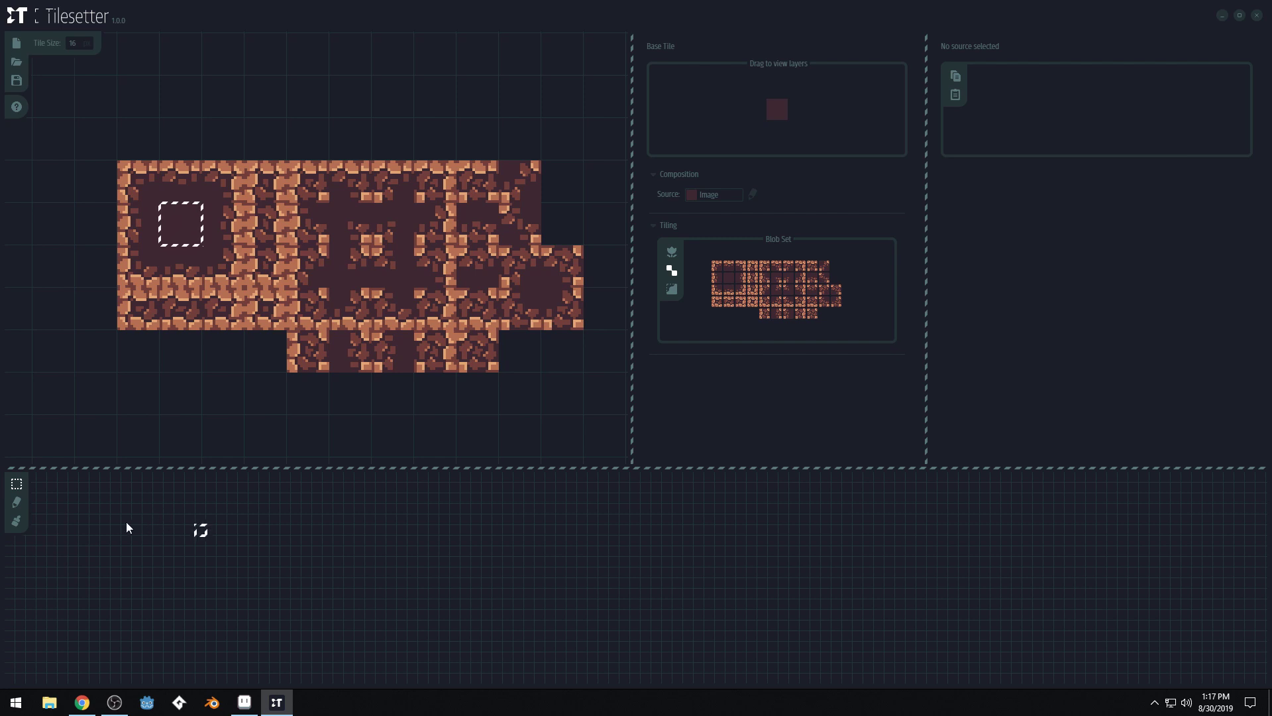
# - Brush one dirt cave across the test canvas and a second on the right, then switch to Aseprite
pyautogui.moveTo(287, 538)
pyautogui.mouseDown()
pyautogui.moveTo(355, 538)
pyautogui.moveTo(277, 543)
pyautogui.moveTo(412, 540)
pyautogui.moveTo(322, 560)
pyautogui.moveTo(384, 562)
pyautogui.moveTo(449, 496)
pyautogui.moveTo(454, 531)
pyautogui.mouseUp()
pyautogui.click(16, 520)
pyautogui.scroll(3, 358, 559)
pyautogui.scroll(-1, 385, 554)
pyautogui.moveTo(662, 603)
pyautogui.mouseDown()
pyautogui.moveTo(747, 532)
pyautogui.moveTo(760, 573)
pyautogui.moveTo(713, 622)
pyautogui.moveTo(842, 557)
pyautogui.moveTo(850, 535)
pyautogui.moveTo(784, 533)
pyautogui.mouseUp()
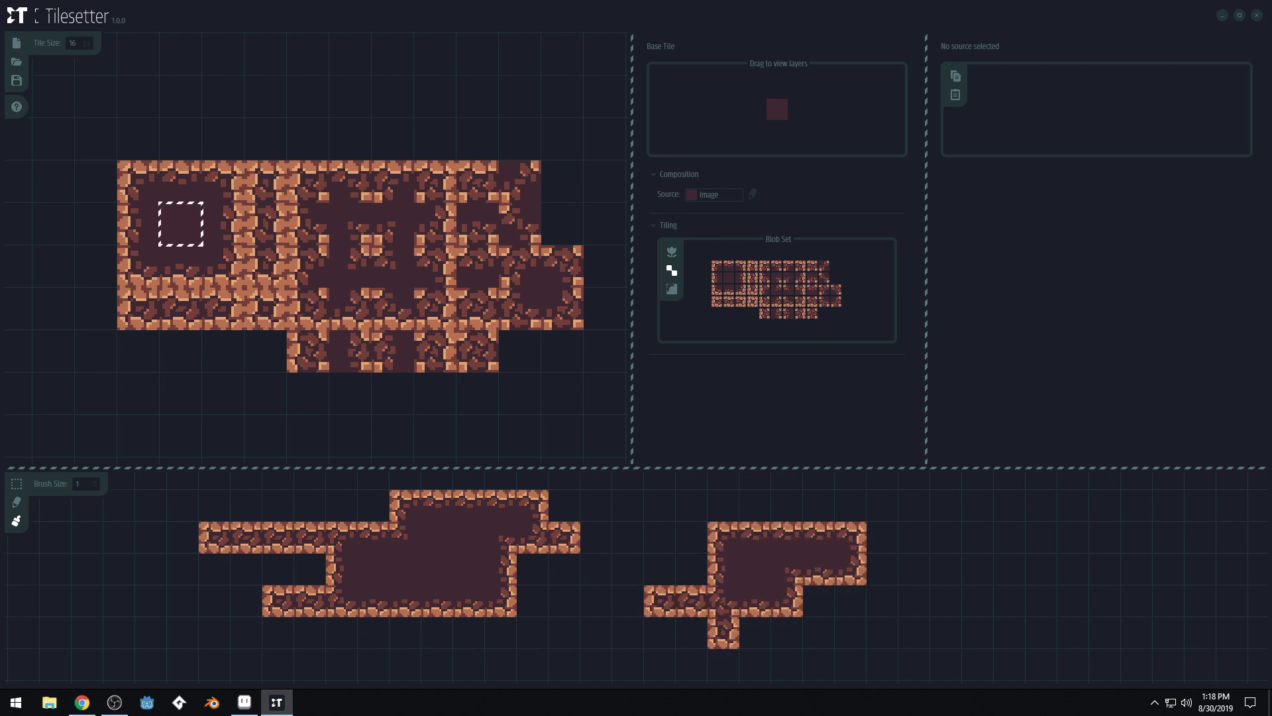
pyautogui.moveTo(739, 595)
pyautogui.mouseDown()
pyautogui.moveTo(625, 577)
pyautogui.moveTo(540, 539)
pyautogui.moveTo(772, 579)
pyautogui.moveTo(722, 599)
pyautogui.moveTo(789, 596)
pyautogui.mouseUp()
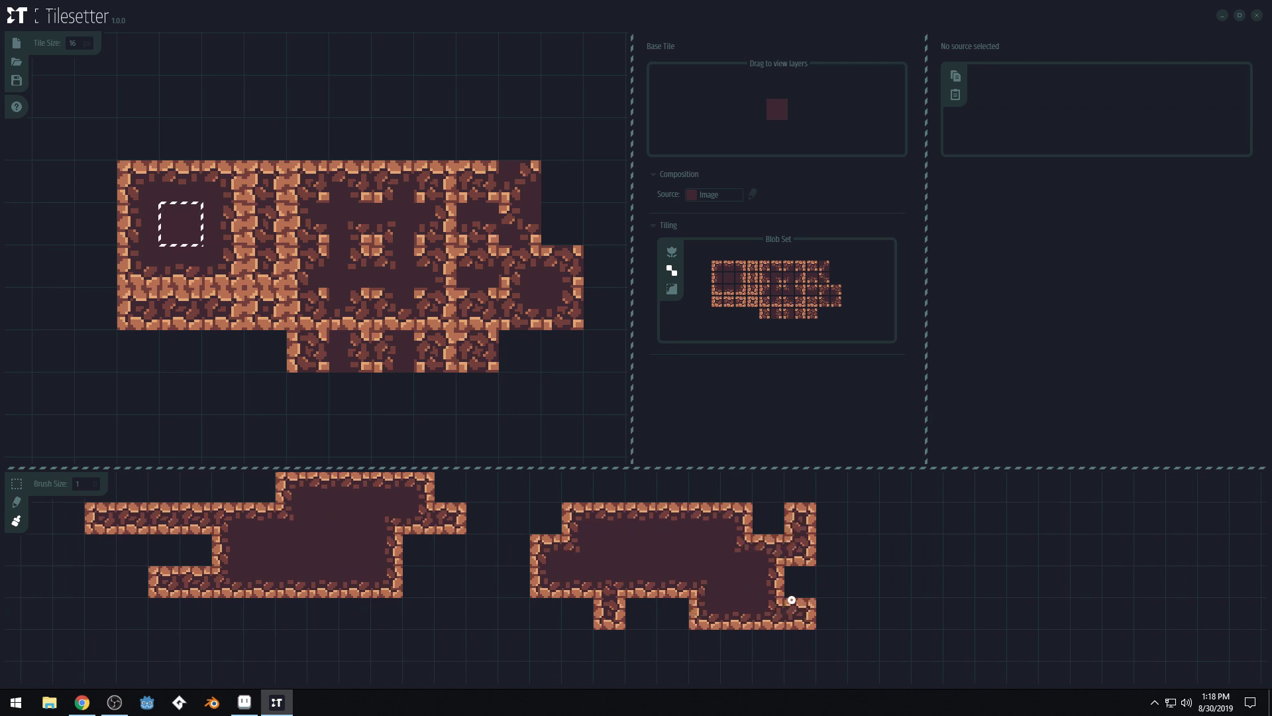
pyautogui.click(245, 702)
# - Deselect the rock tile in Aseprite with Ctrl+D and switch back to Tilesetter
pyautogui.hotkey('ctrl', 'd')
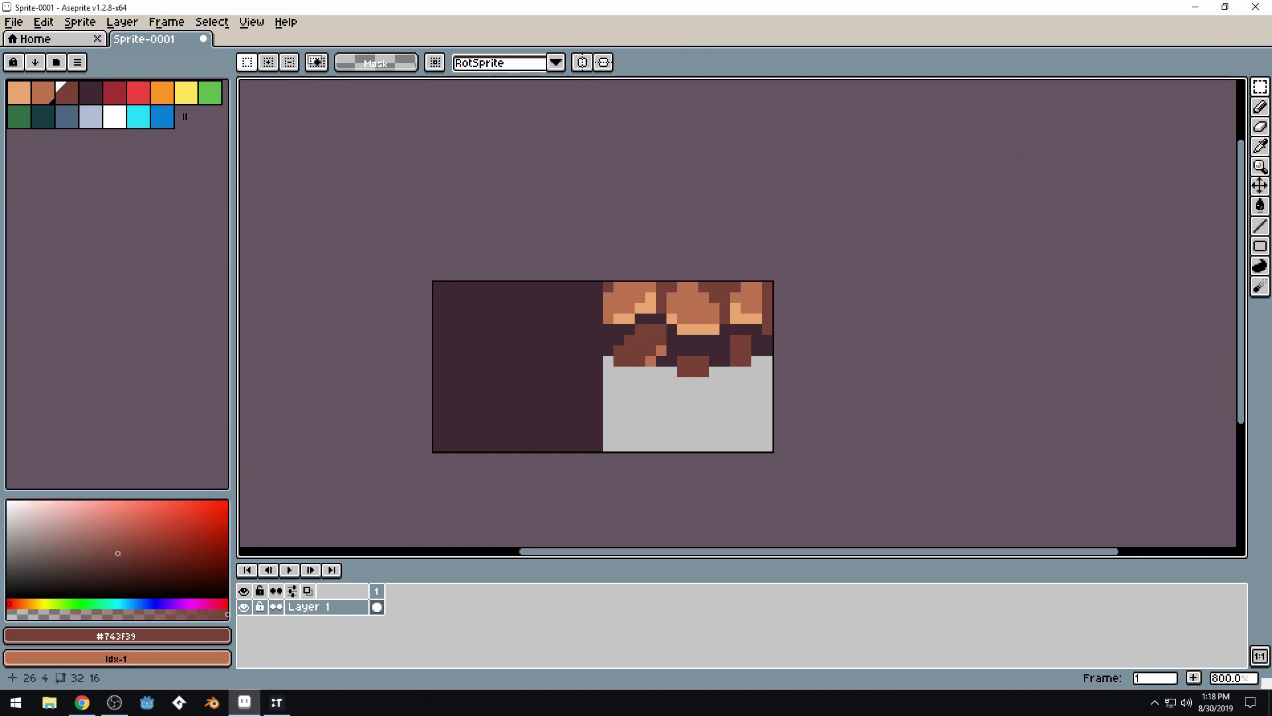
pyautogui.click(277, 701)
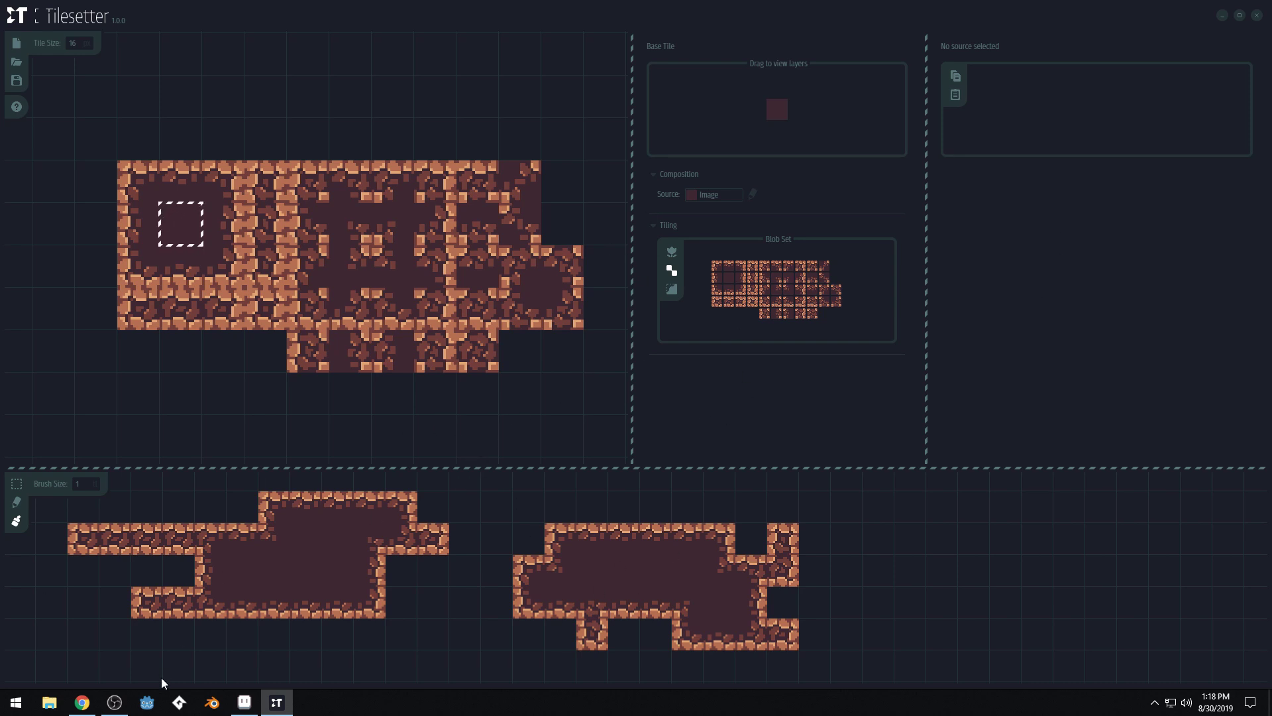
# - Launch the Godot editor, then return to Tilesetter
pyautogui.click(147, 700)
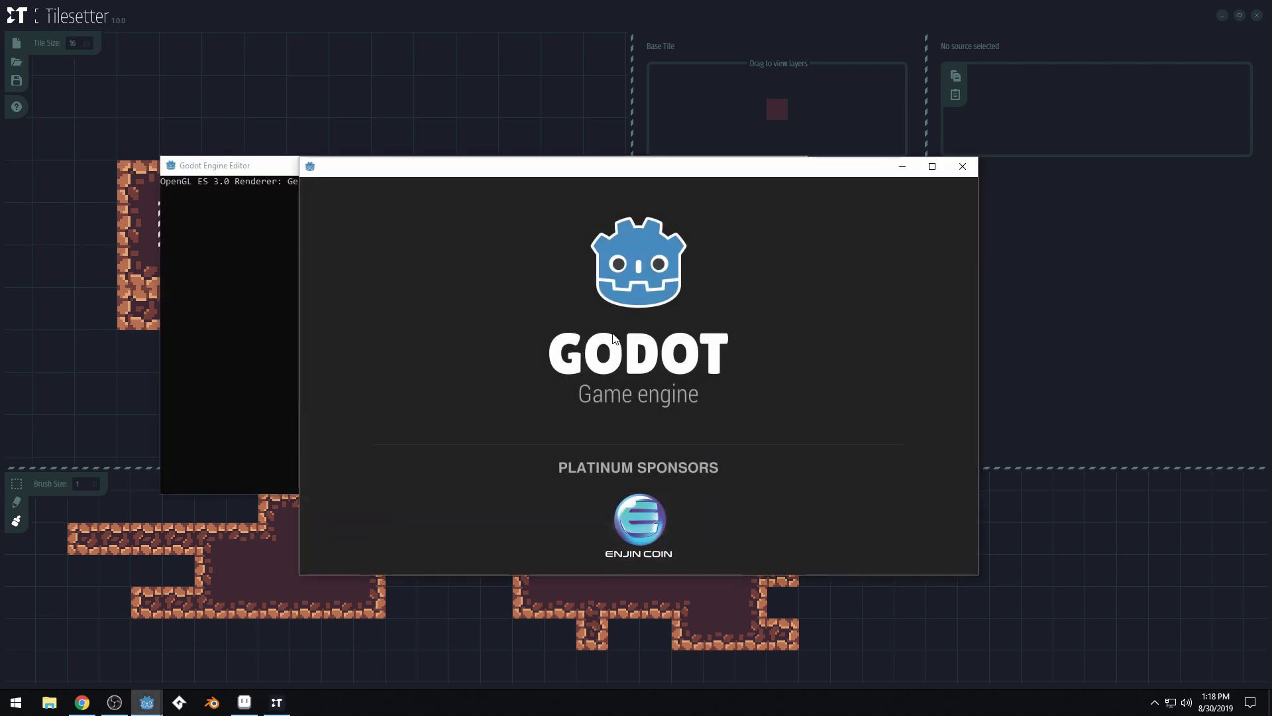
pyautogui.scroll(-3, 583, 331)
pyautogui.scroll(3, 603, 369)
pyautogui.click(490, 50)
# - Select the entire generated dirt tile block and show its right-click export options
pyautogui.moveTo(149, 180); pyautogui.dragTo(358, 278)
pyautogui.moveTo(265, 232)
pyautogui.mouseDown()
pyautogui.moveTo(350, 274)
pyautogui.moveTo(393, 314)
pyautogui.moveTo(267, 233)
pyautogui.mouseUp()
pyautogui.click(475, 136)
pyautogui.moveTo(120, 166); pyautogui.dragTo(582, 372)
pyautogui.rightClick(419, 260)
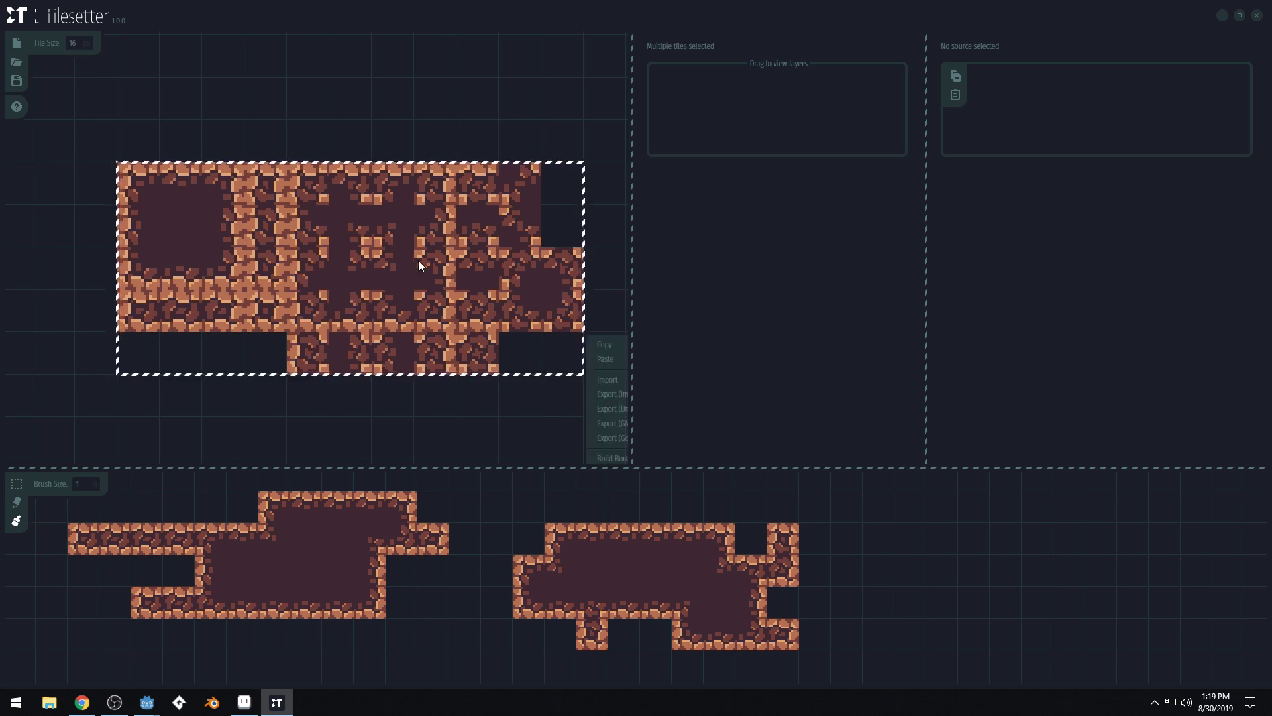
pyautogui.moveTo(514, 322); pyautogui.dragTo(403, 212)
pyautogui.rightClick(389, 184)
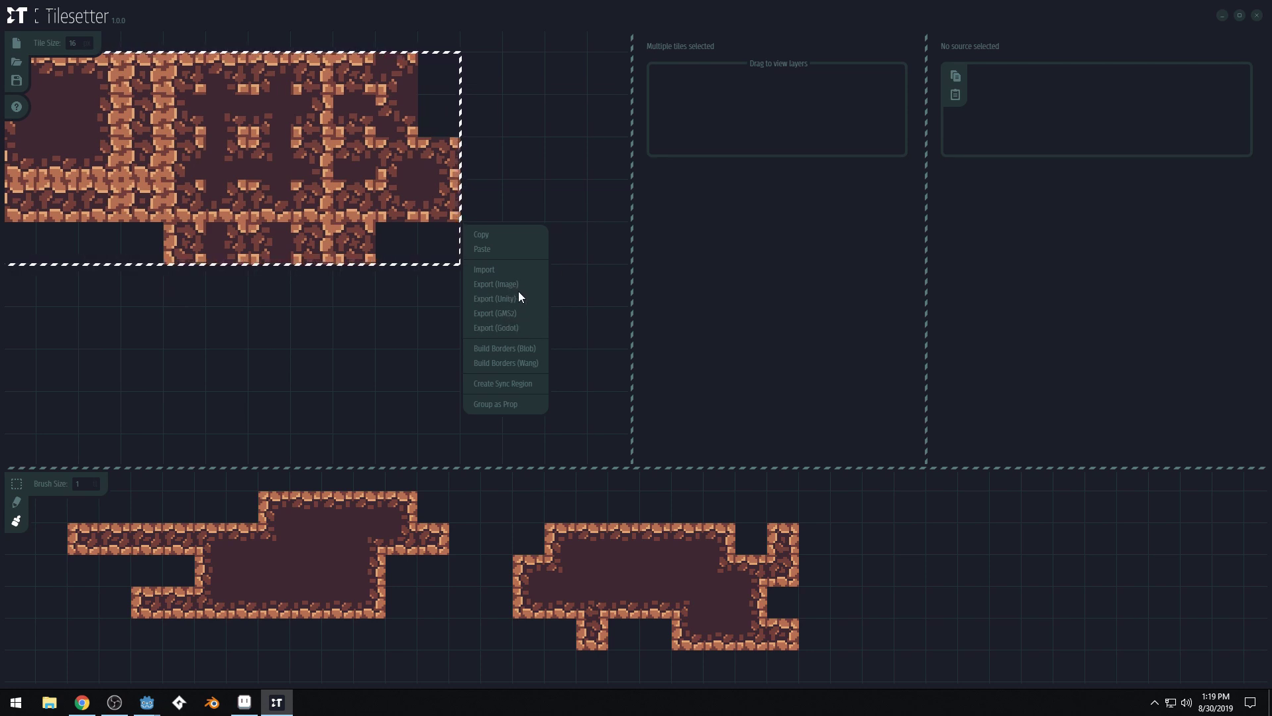
# - Export the selected tiles as an image named DirtAutotile into Tilsetter Example Project
pyautogui.click(502, 284)
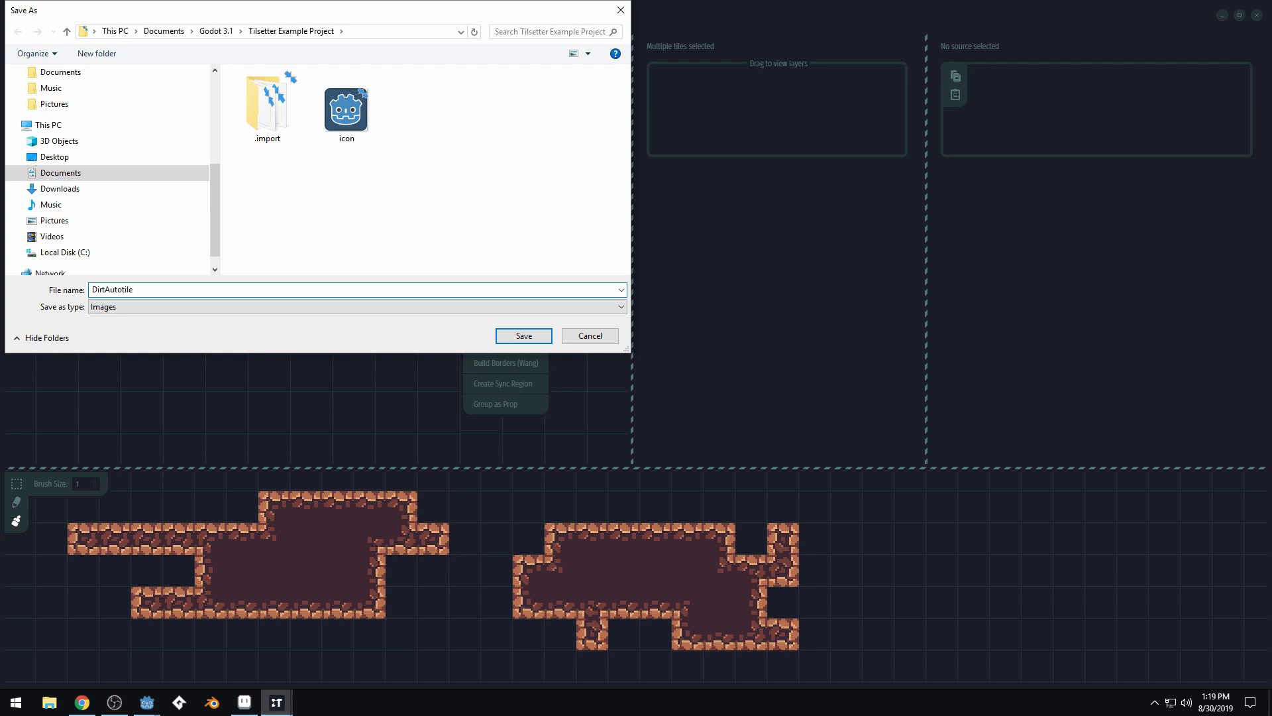
pyautogui.press('Return')
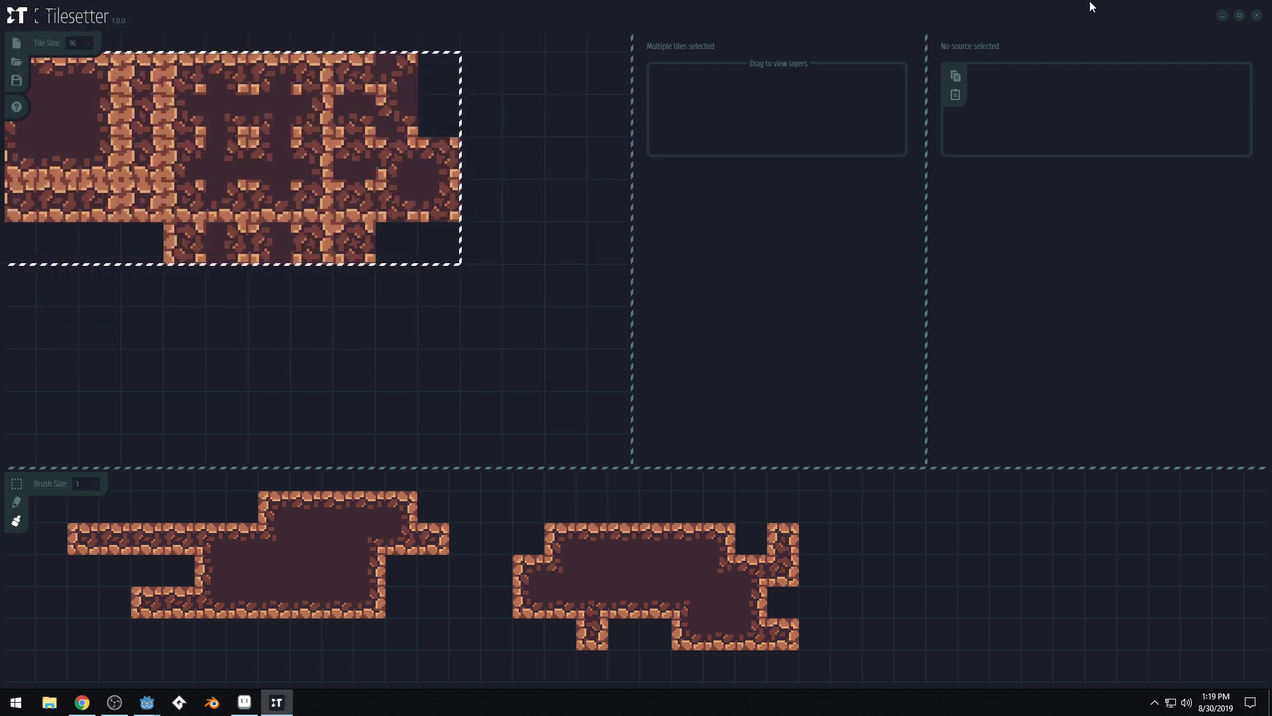
# - Open Tilsetter Example Project in Godot, load World.tscn and select the World root node
pyautogui.click(1222, 20)
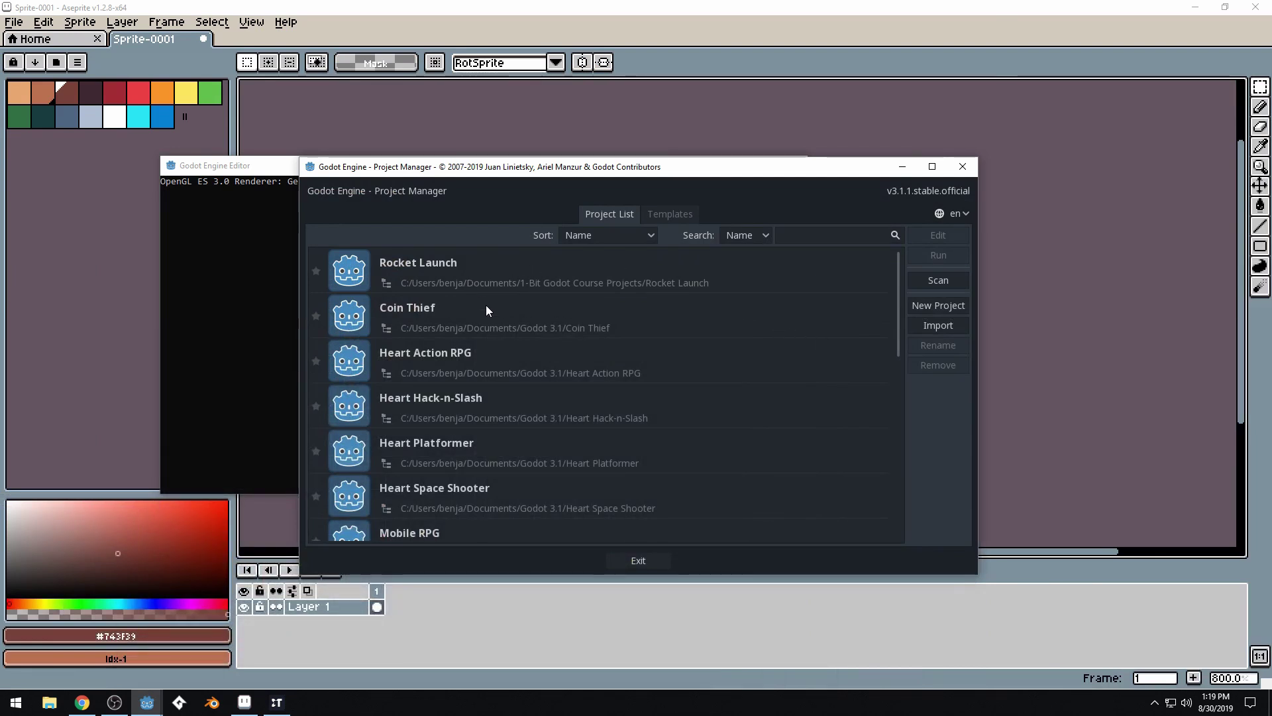
pyautogui.scroll(-10, 591, 363)
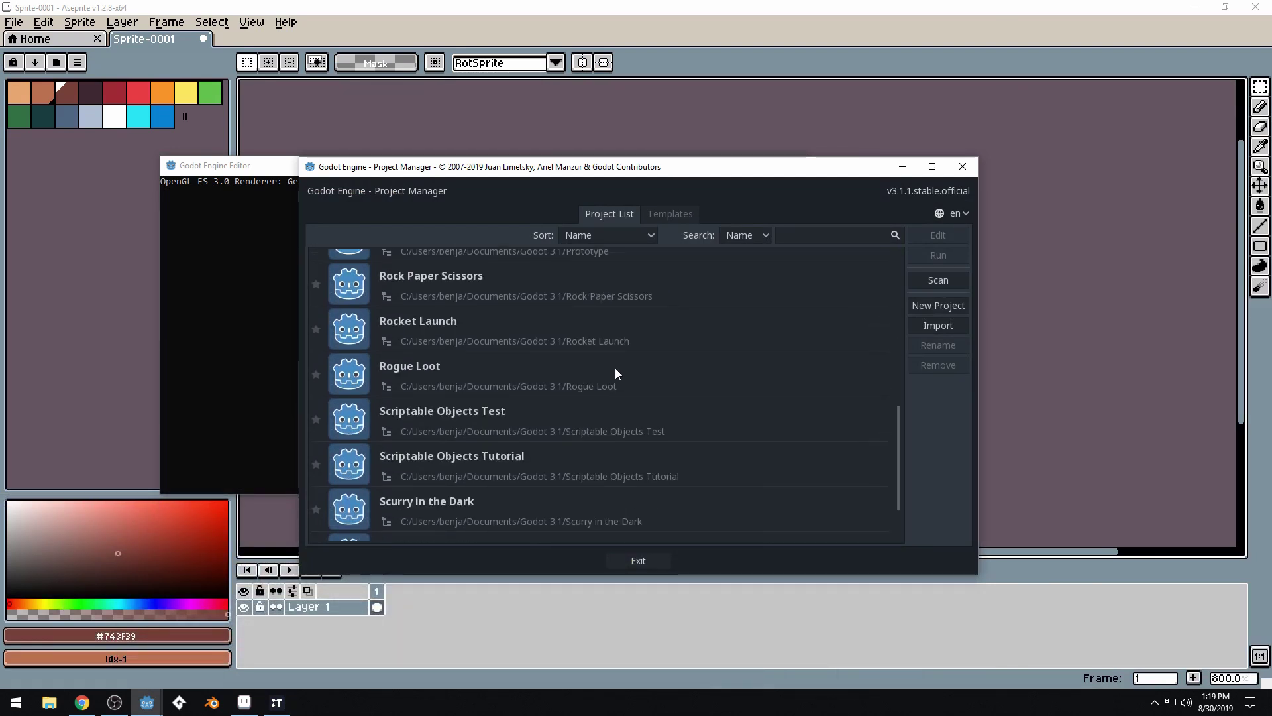
pyautogui.scroll(-2, 620, 374)
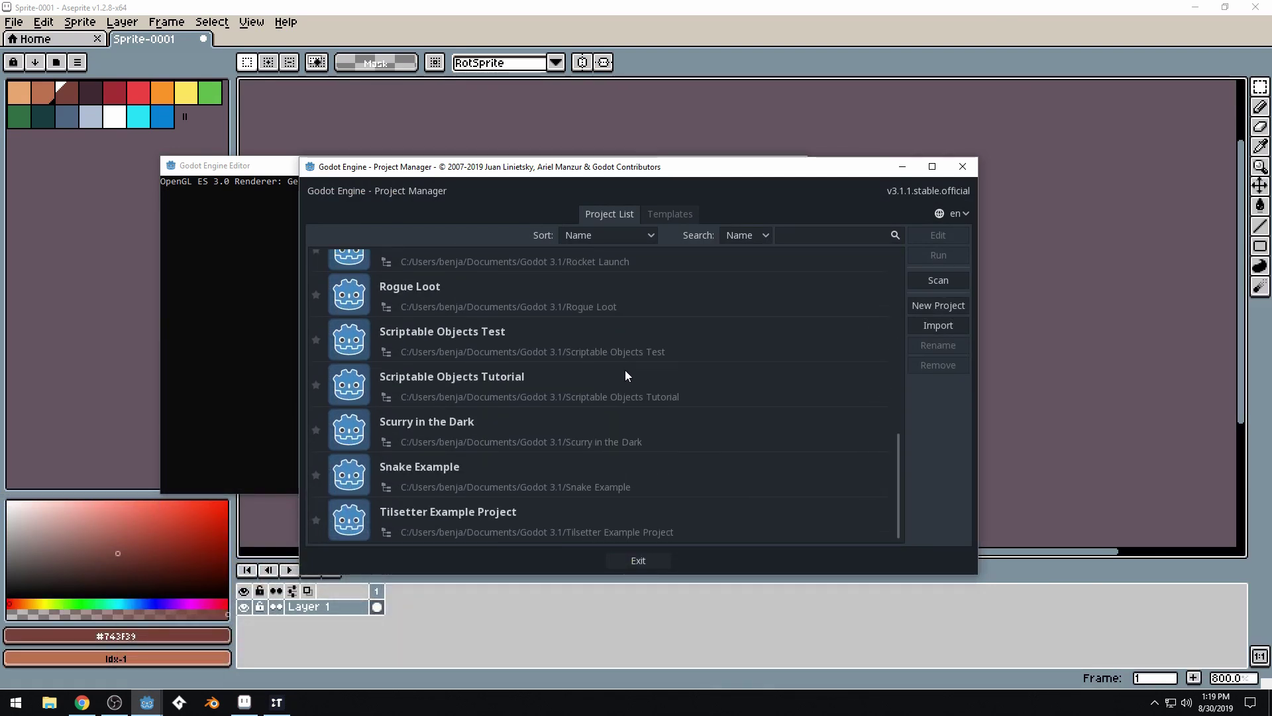
pyautogui.doubleClick(450, 526)
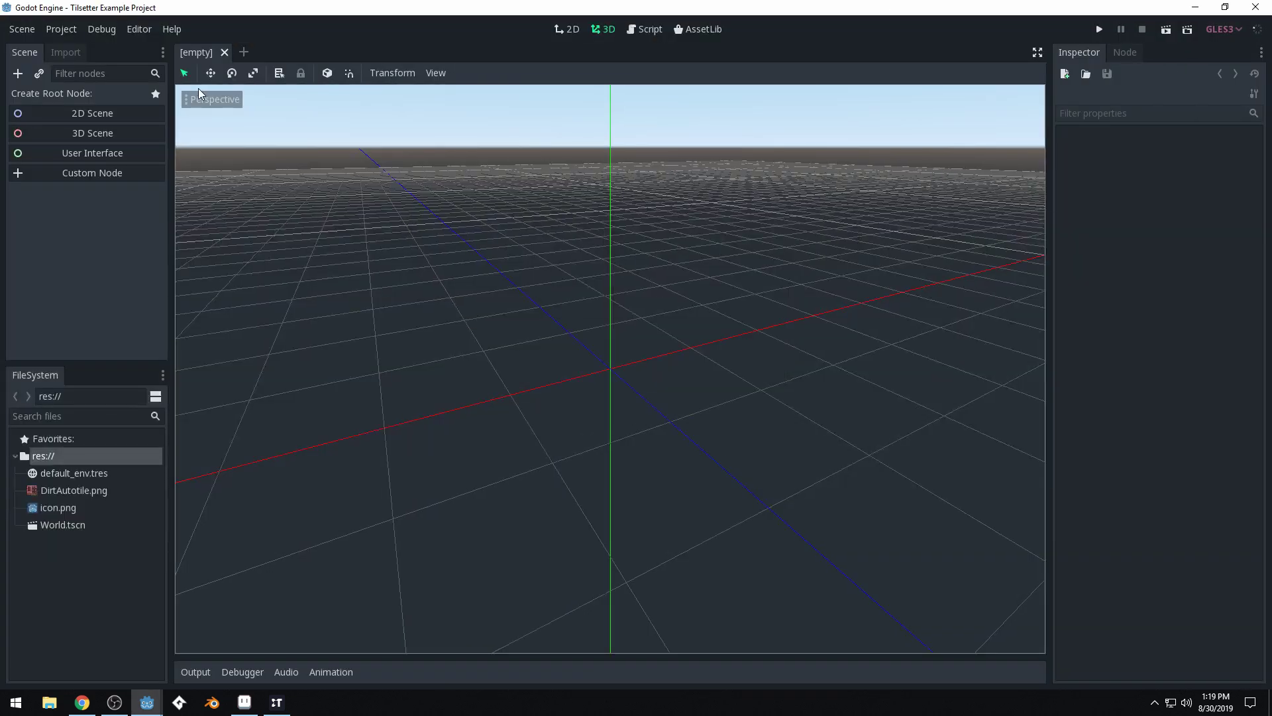
pyautogui.doubleClick(69, 522)
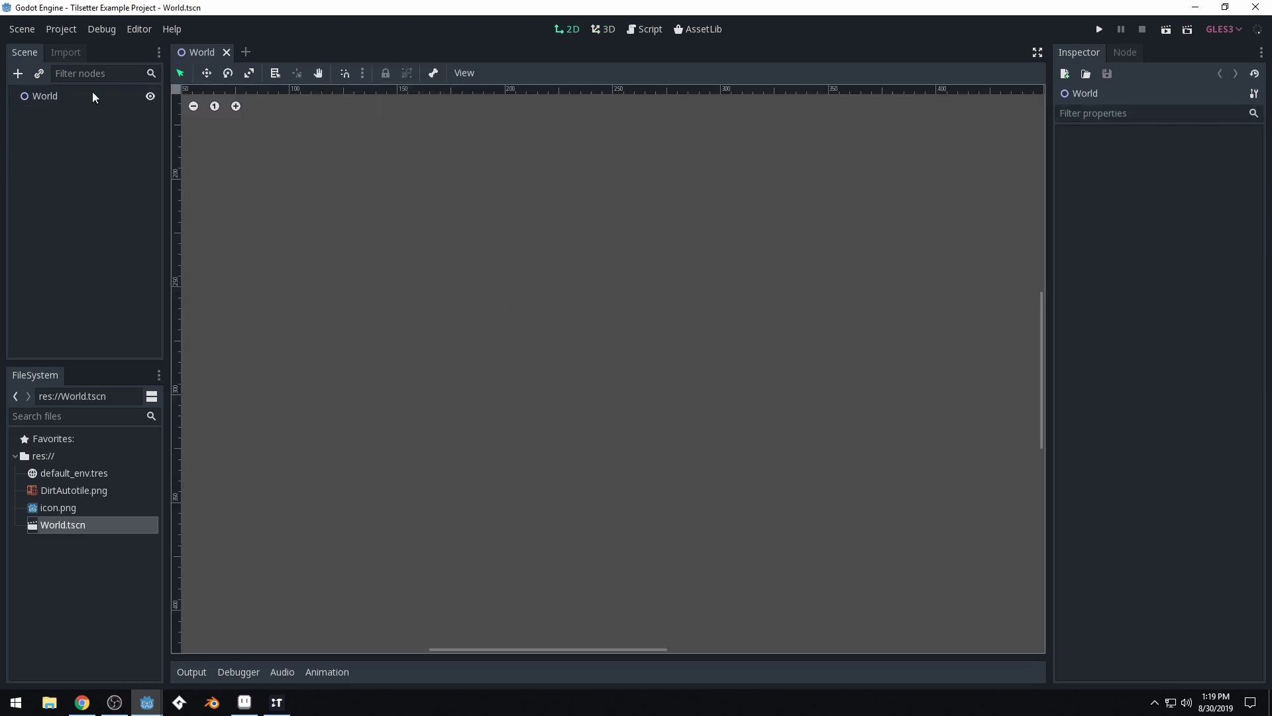
pyautogui.click(75, 99)
pyautogui.scroll(-4, 670, 346)
# - Add a TileMap child node under World
pyautogui.scroll(3, 675, 298)
pyautogui.scroll(1, 683, 335)
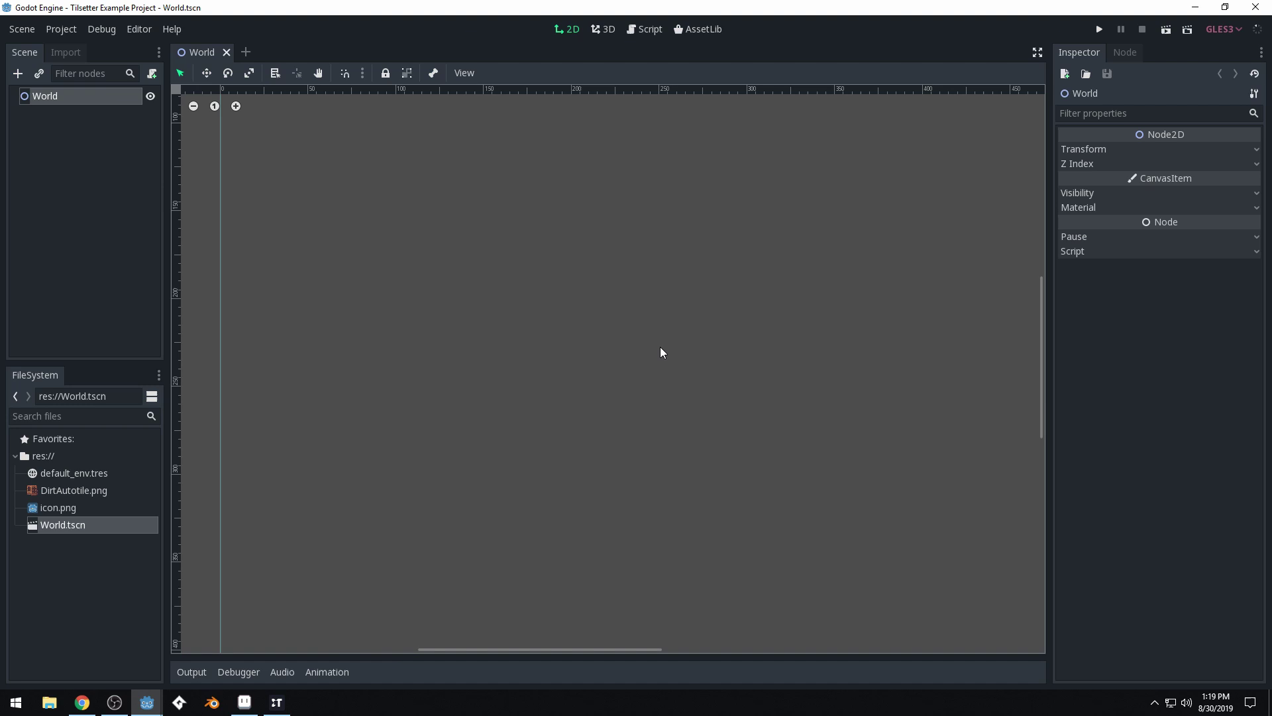
pyautogui.click(17, 74)
pyautogui.write('til')
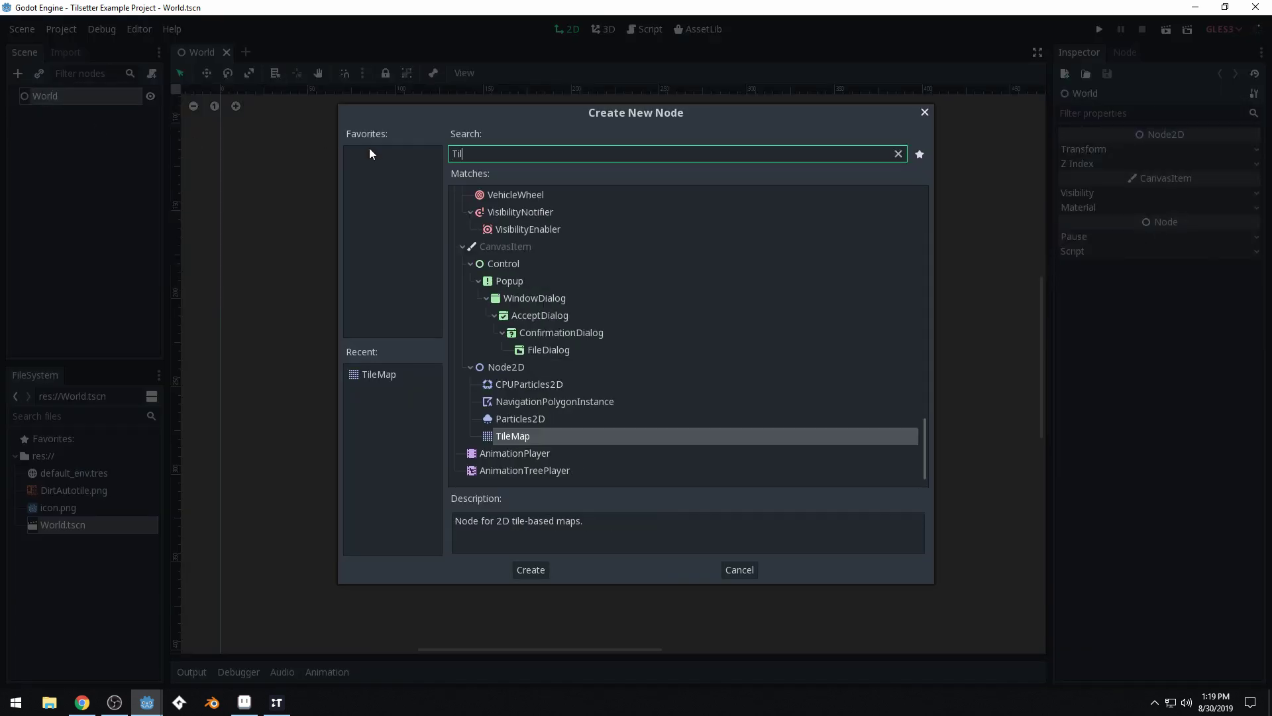
pyautogui.press('Return')
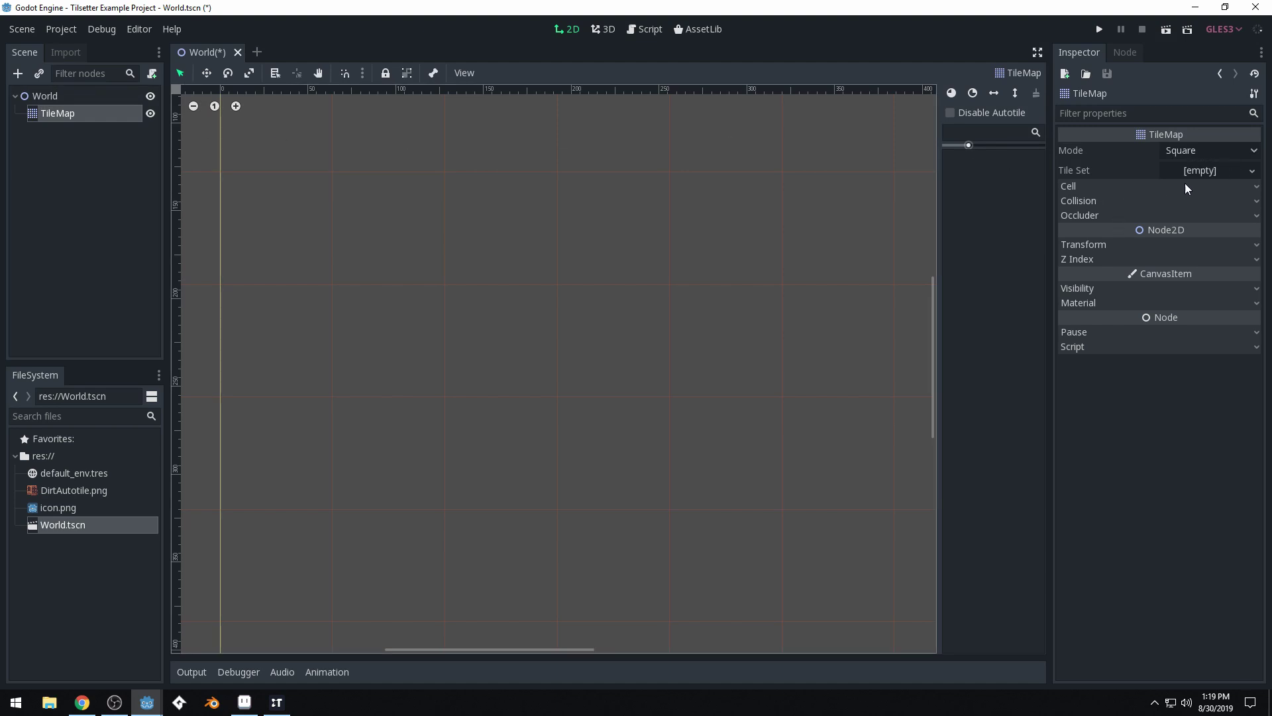
# - Change the TileMap's cell size from 64 to 16 by 16
pyautogui.click(1089, 188)
pyautogui.click(1204, 202)
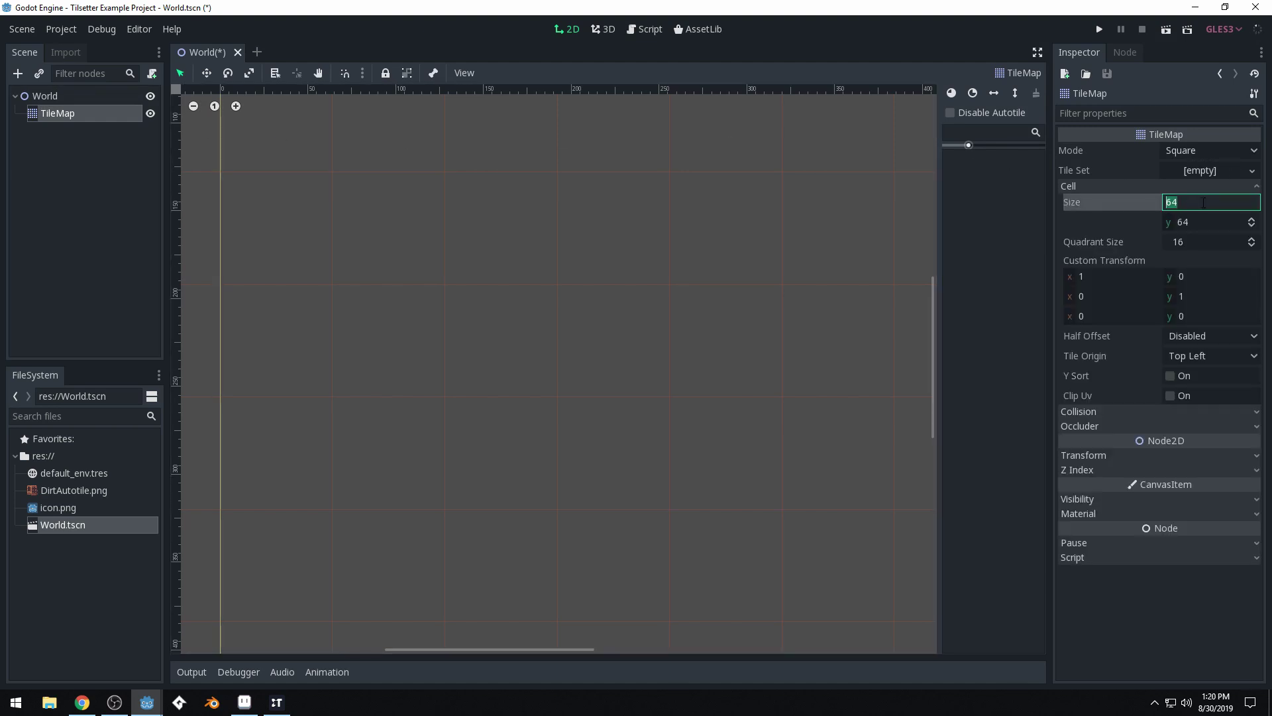
pyautogui.write('16')
pyautogui.press('Tab')
pyautogui.write('1')
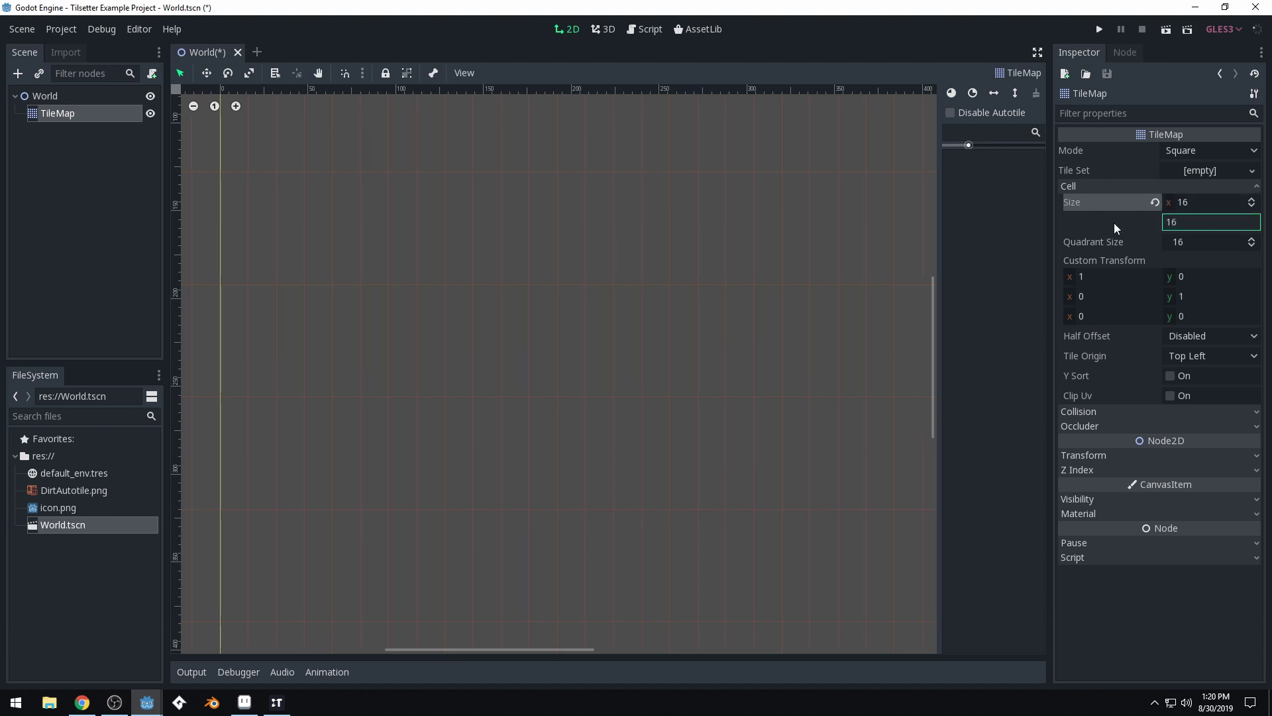
pyautogui.write('6')
pyautogui.press('Return')
pyautogui.click(1098, 427)
pyautogui.click(1098, 427)
pyautogui.click(1100, 411)
pyautogui.click(1100, 411)
# - Create a New TileSet on the TileMap, enlarge its editor, and add DirtAutotile.png as a texture
pyautogui.click(1206, 174)
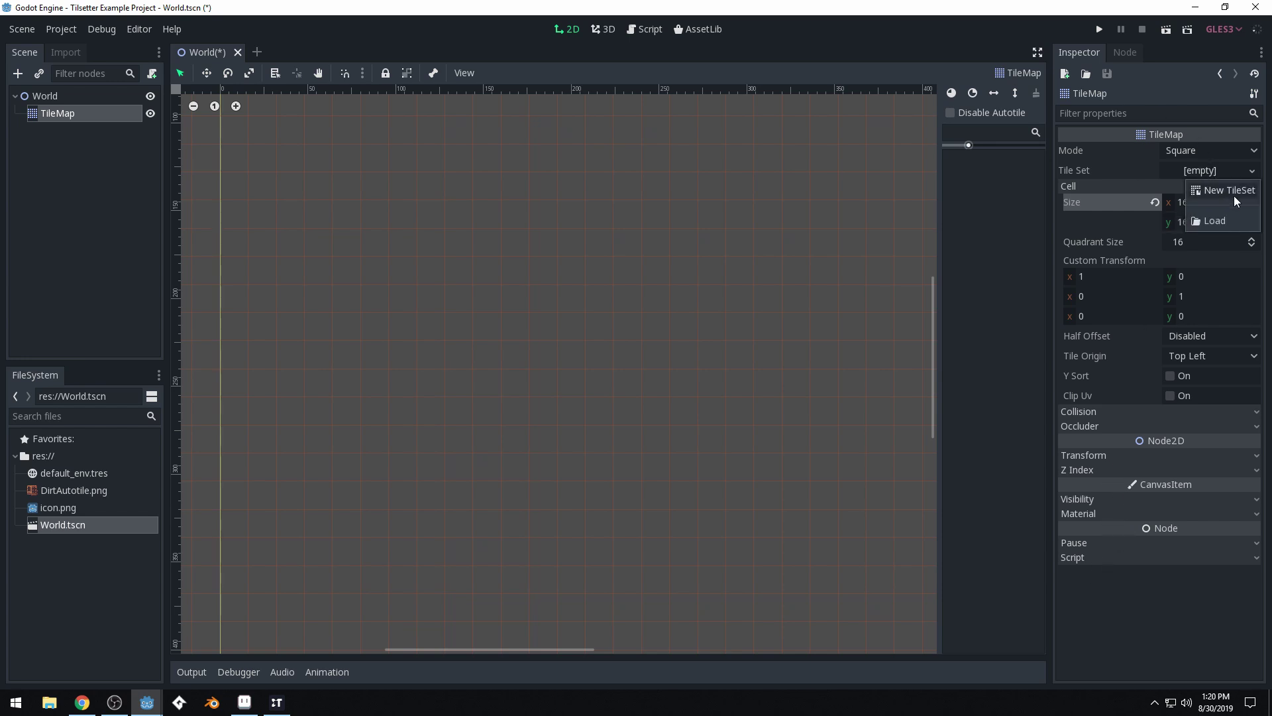
pyautogui.click(1235, 193)
pyautogui.click(1203, 168)
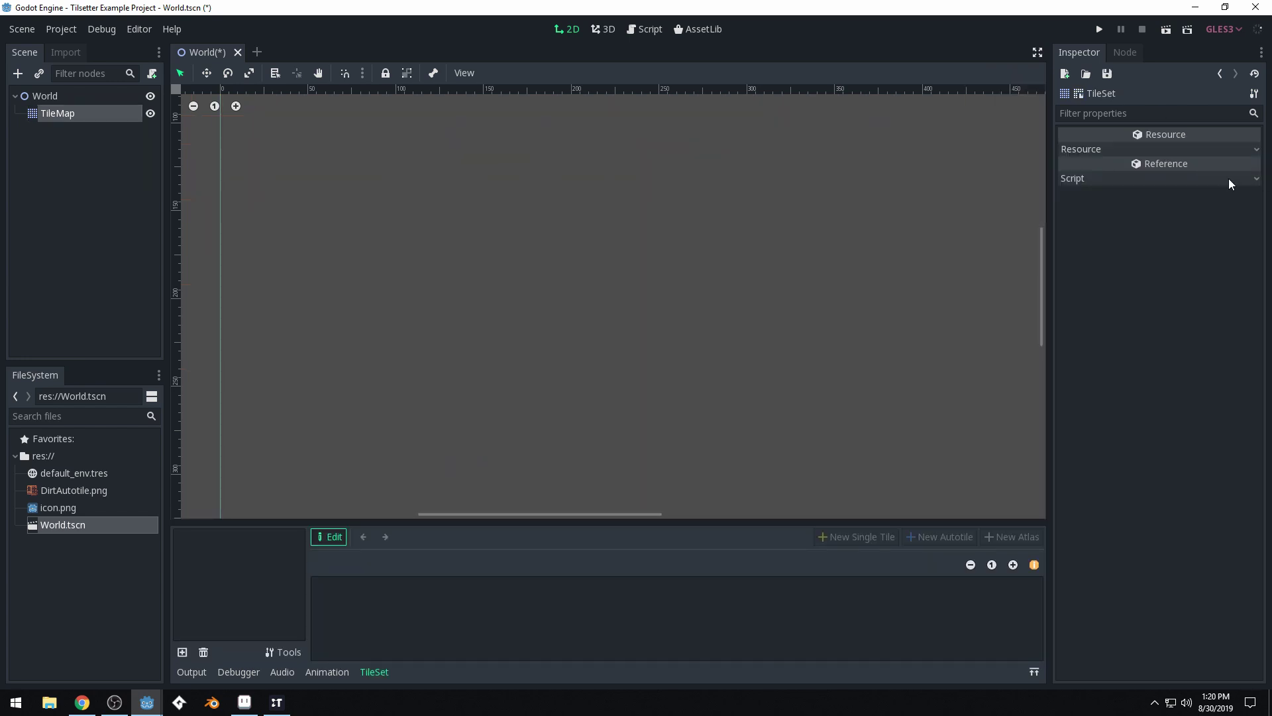
pyautogui.moveTo(491, 522); pyautogui.dragTo(503, 290)
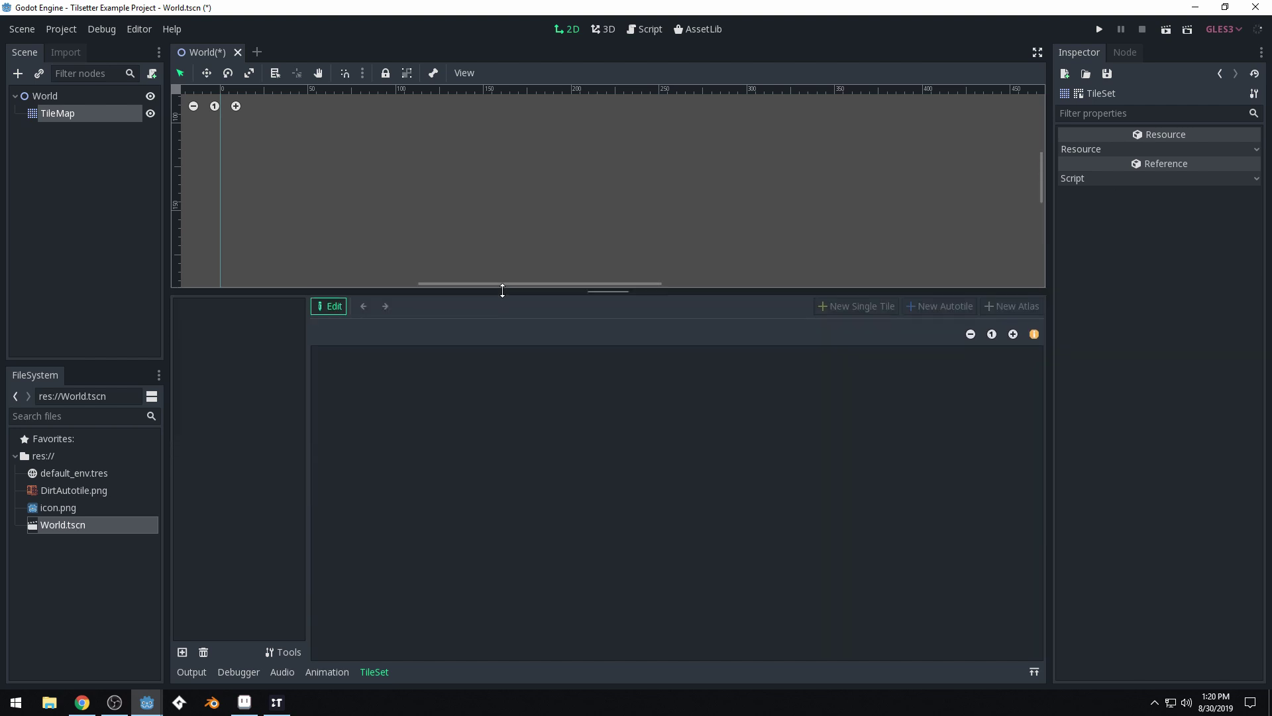
pyautogui.click(182, 651)
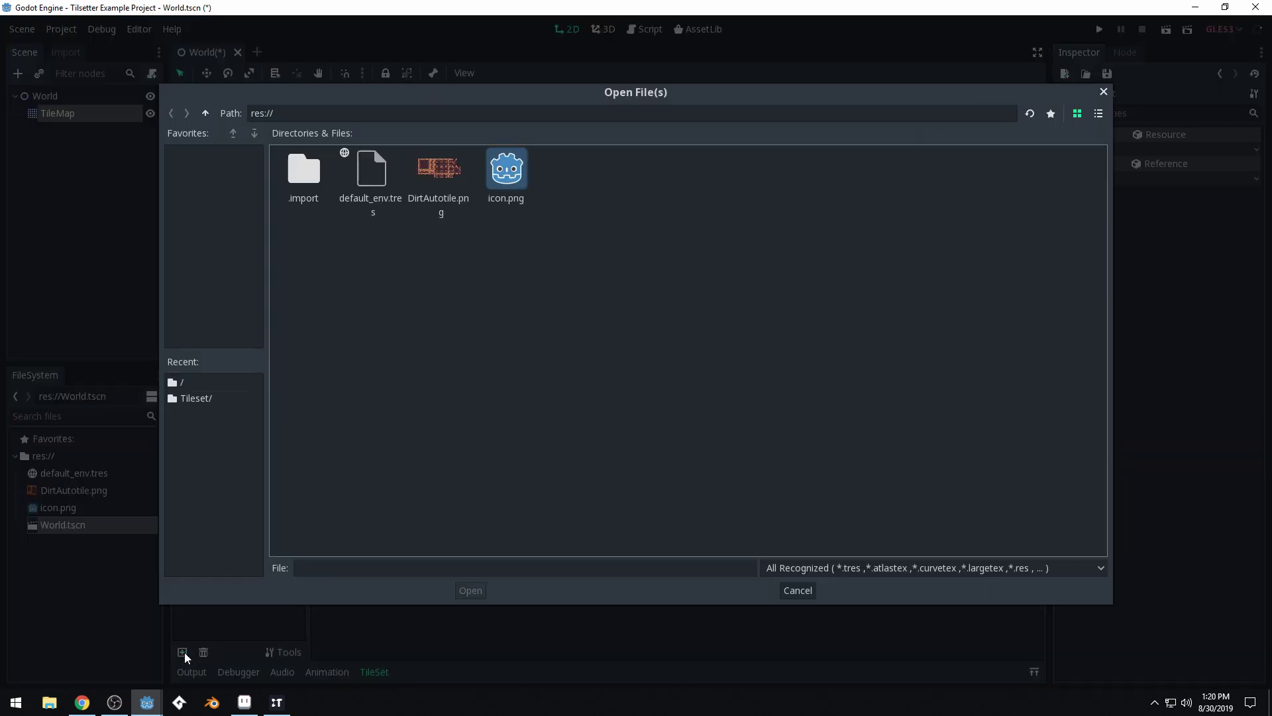
pyautogui.click(443, 189)
pyautogui.doubleClick(444, 188)
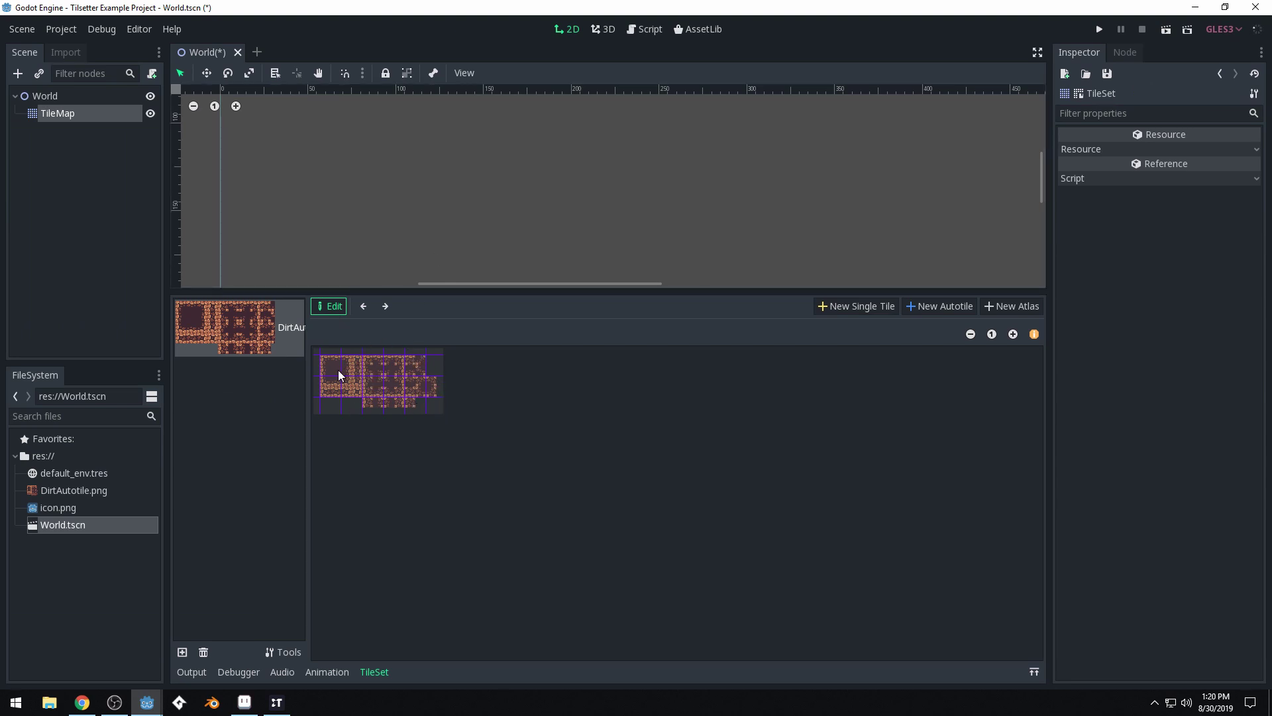
# - Create a New Autotile with snapping on and draw a first region on the texture
pyautogui.click(943, 306)
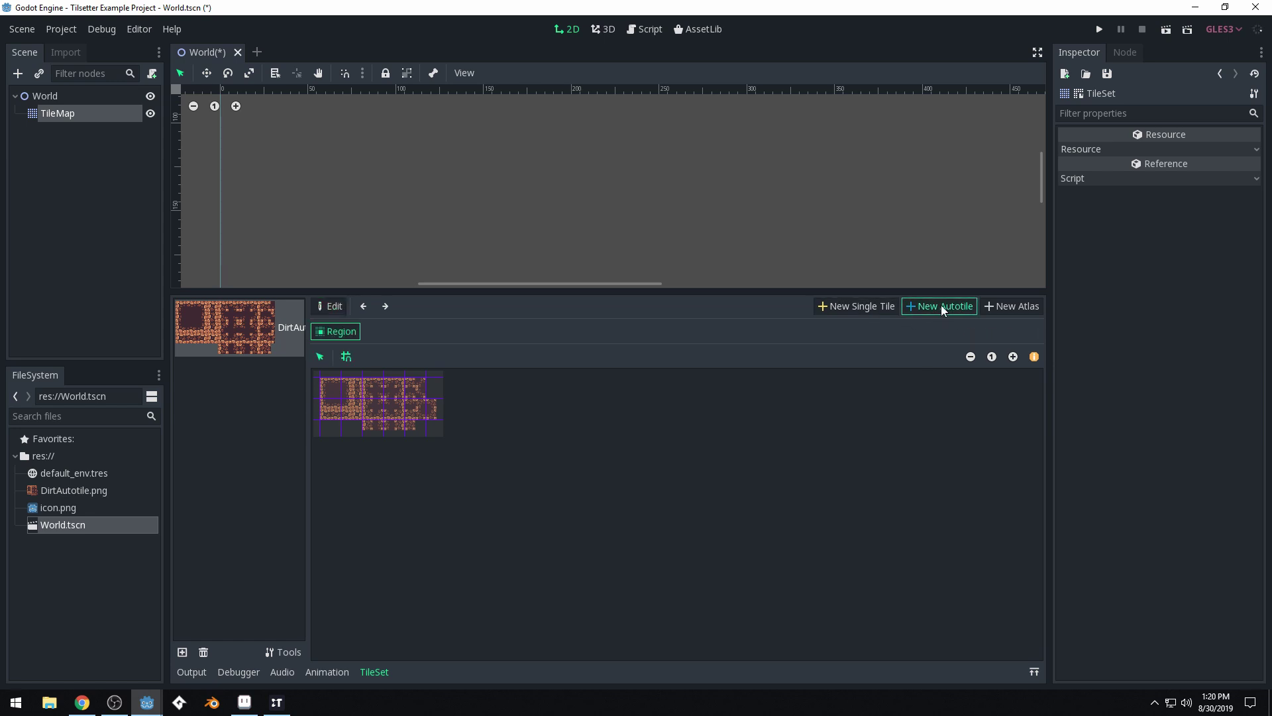
pyautogui.click(347, 356)
pyautogui.click(267, 339)
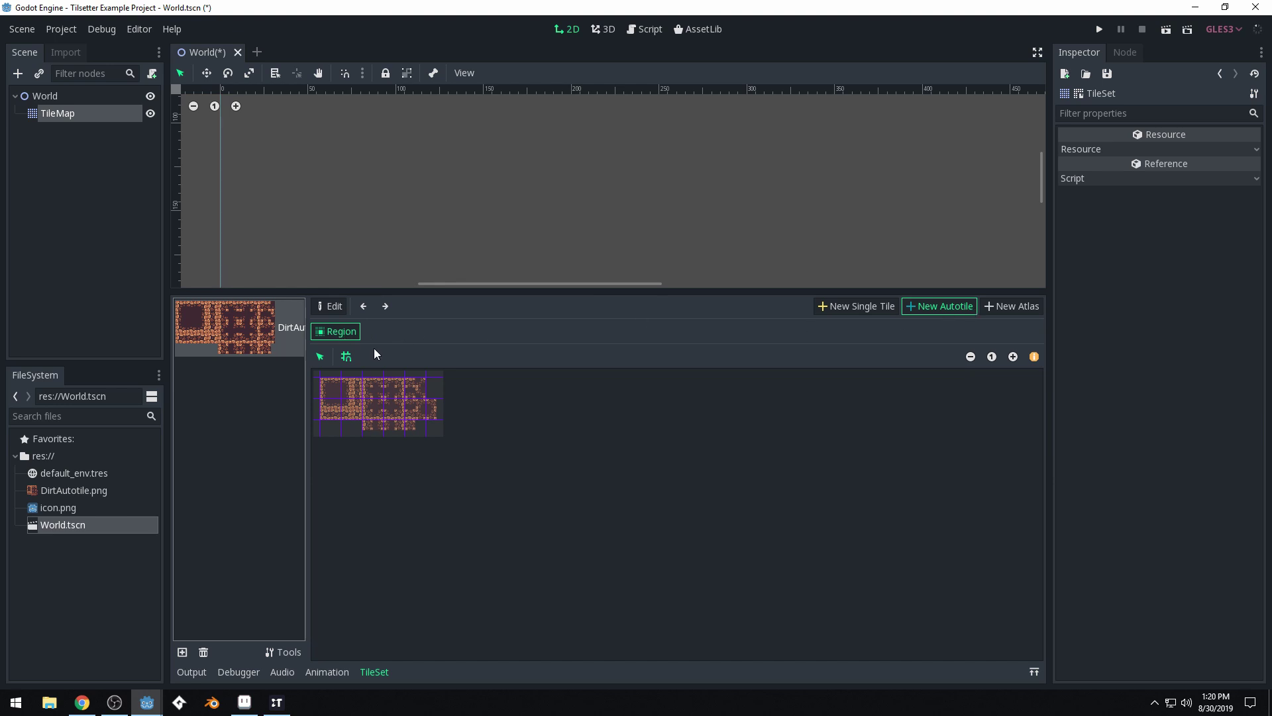
pyautogui.moveTo(333, 389); pyautogui.dragTo(445, 429)
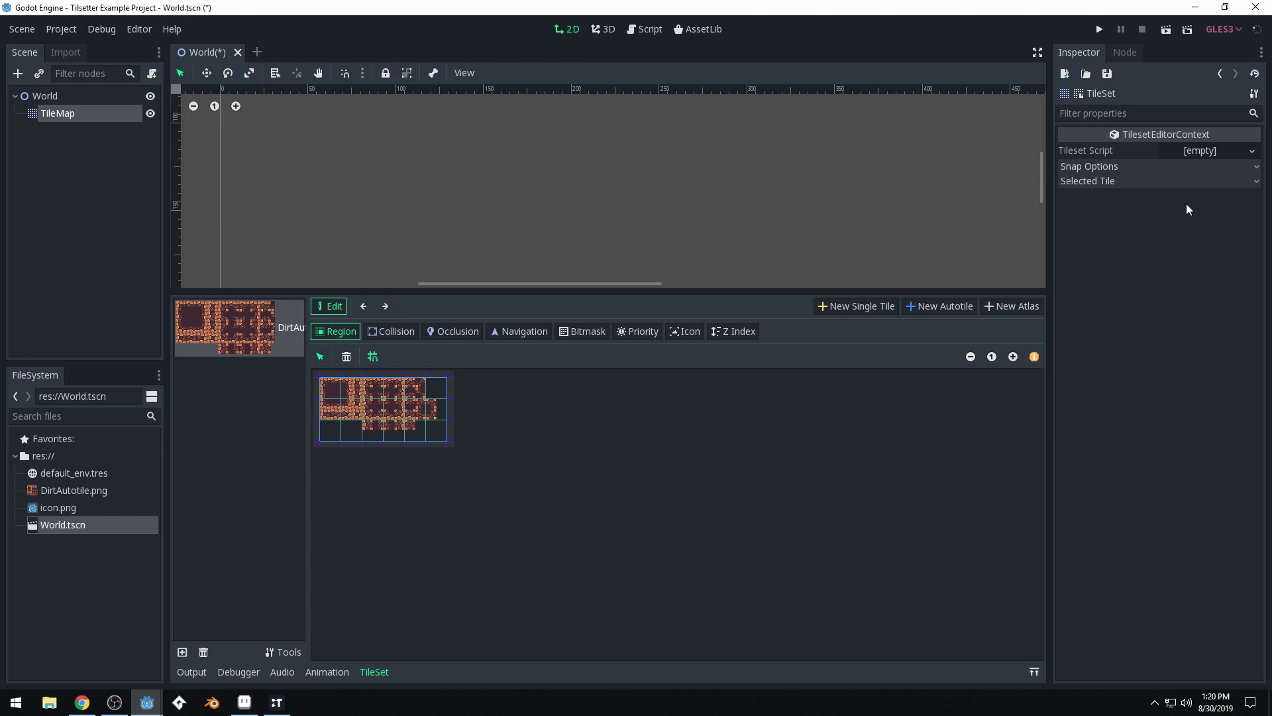
# - Set the snap step to 16 by 16 in Snap Options
pyautogui.click(1108, 169)
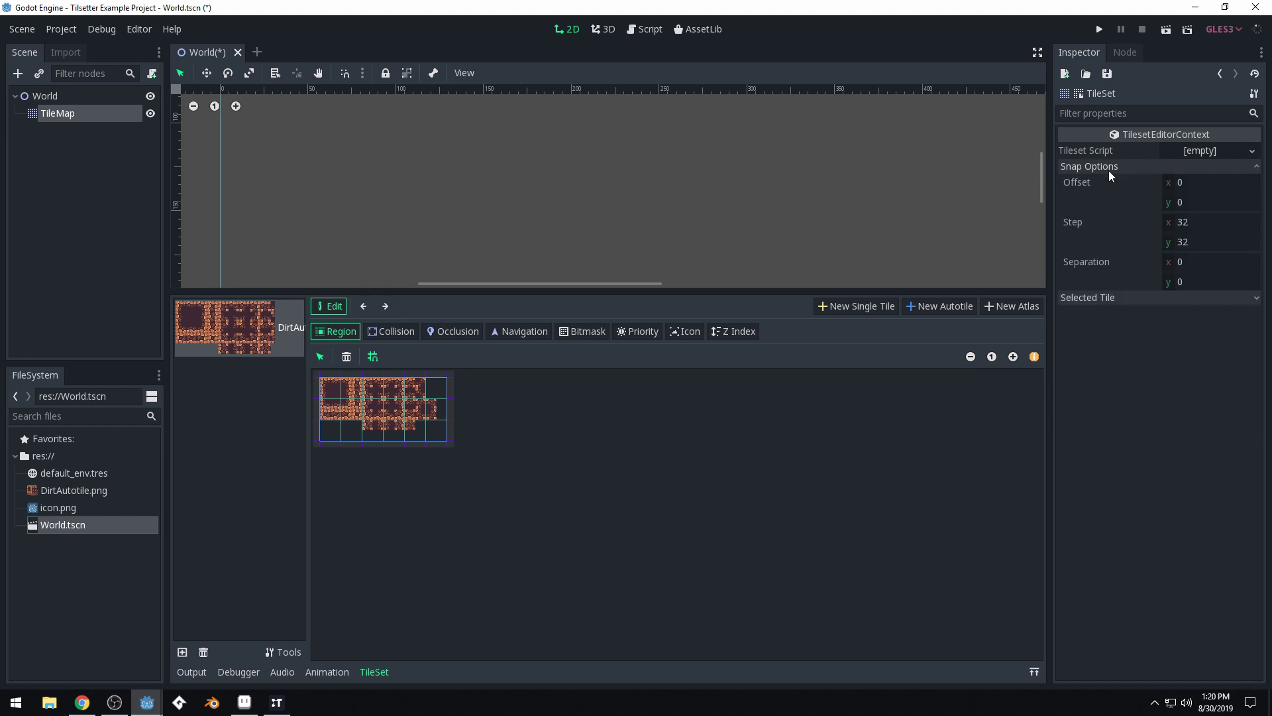
pyautogui.click(1215, 222)
pyautogui.write('16')
pyautogui.press('Tab')
pyautogui.write('16')
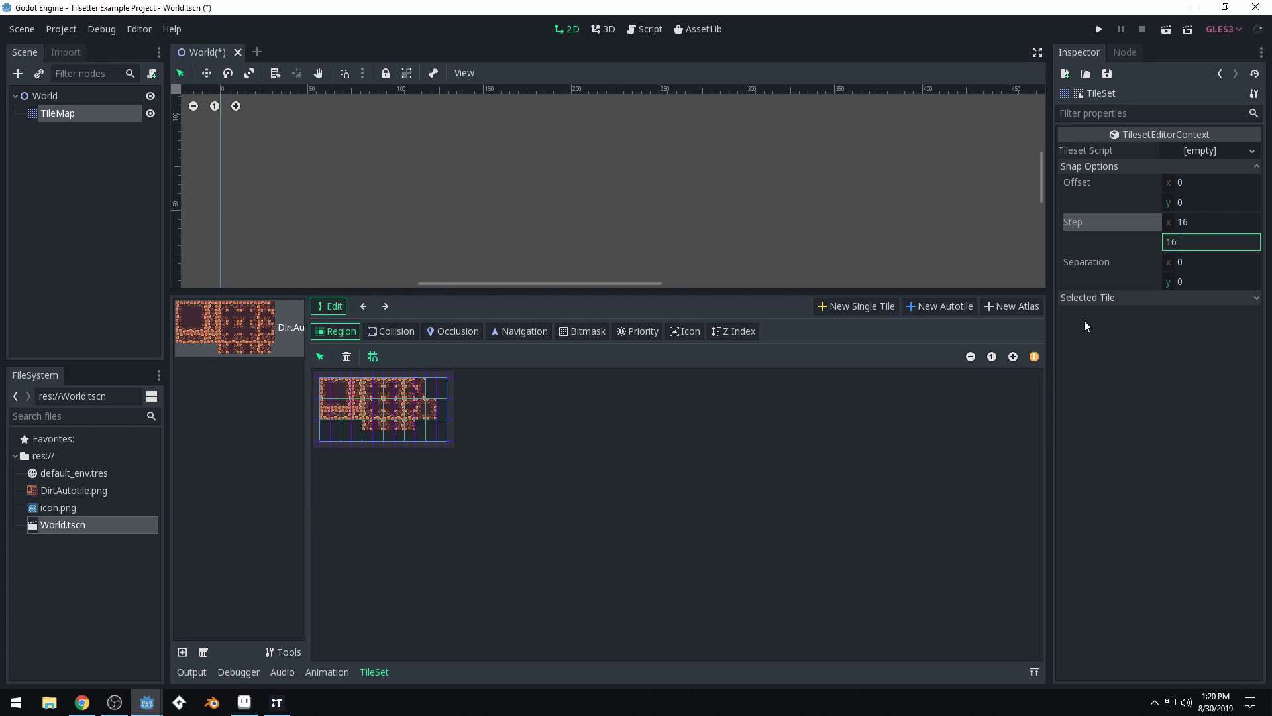
pyautogui.click(1209, 227)
pyautogui.press('Return')
# - Zoom in and redraw the autotile region over the 16x16 dirt tiles
pyautogui.click(1012, 357)
pyautogui.click(1012, 356)
pyautogui.click(1013, 357)
pyautogui.moveTo(369, 424); pyautogui.dragTo(735, 578)
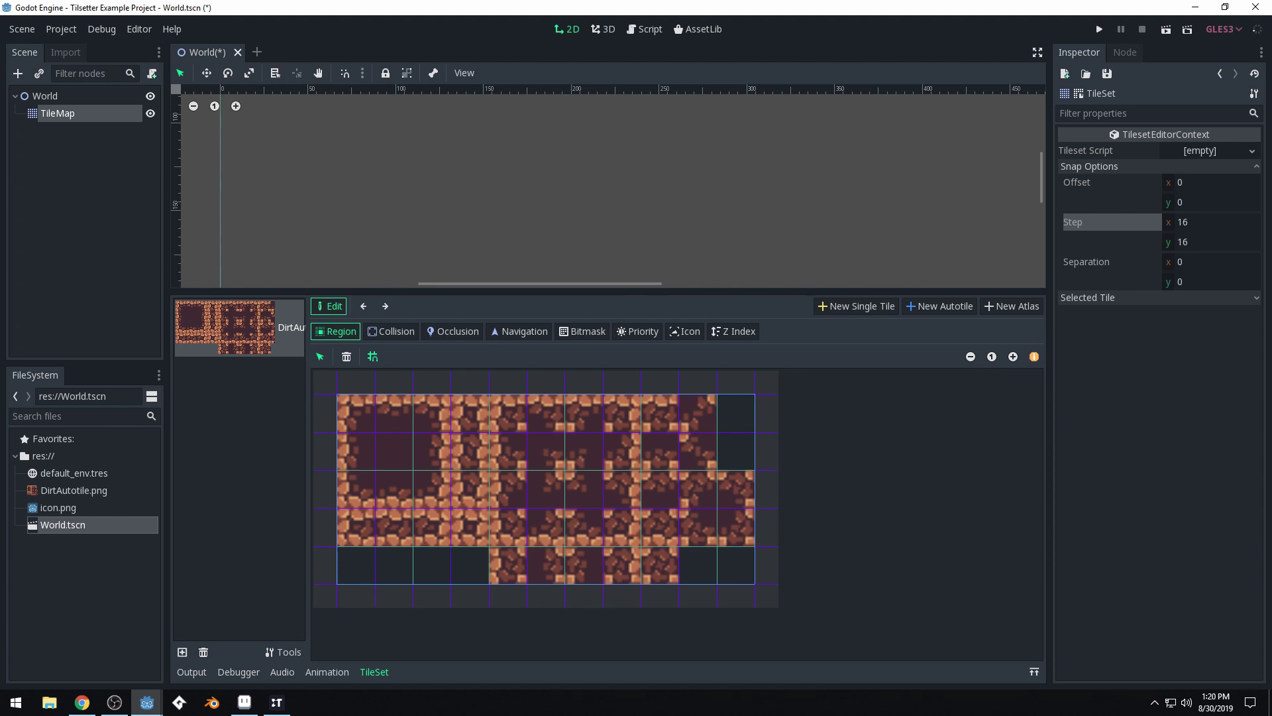
# - Reimport DirtAutotile.png with the 2D Pixel preset and zoom into the TileSet texture
pyautogui.click(90, 490)
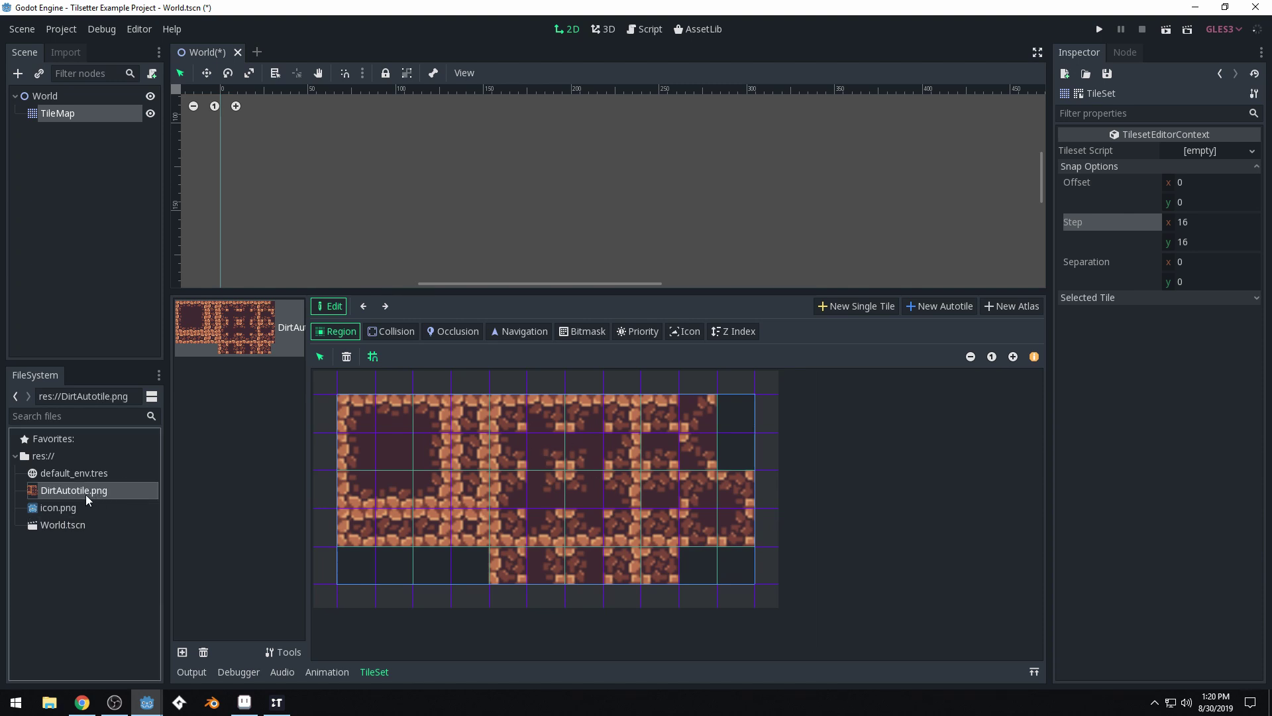
pyautogui.click(66, 53)
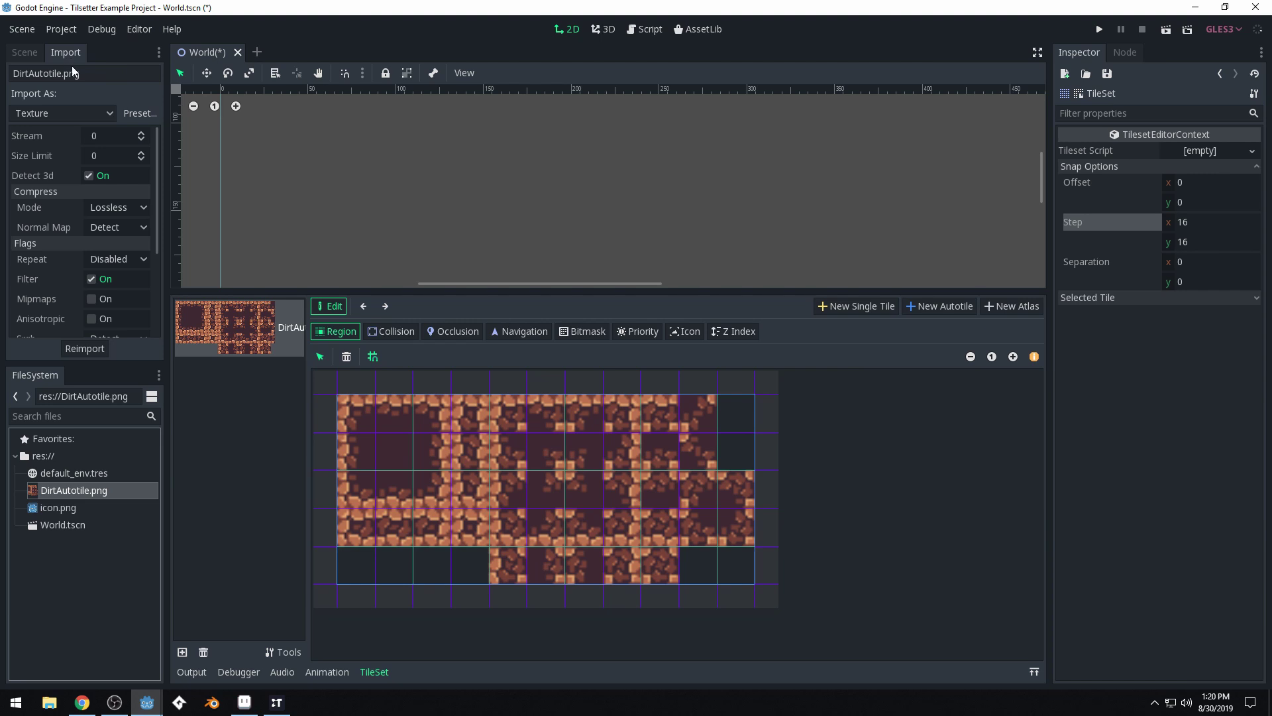
pyautogui.click(137, 114)
pyautogui.click(85, 349)
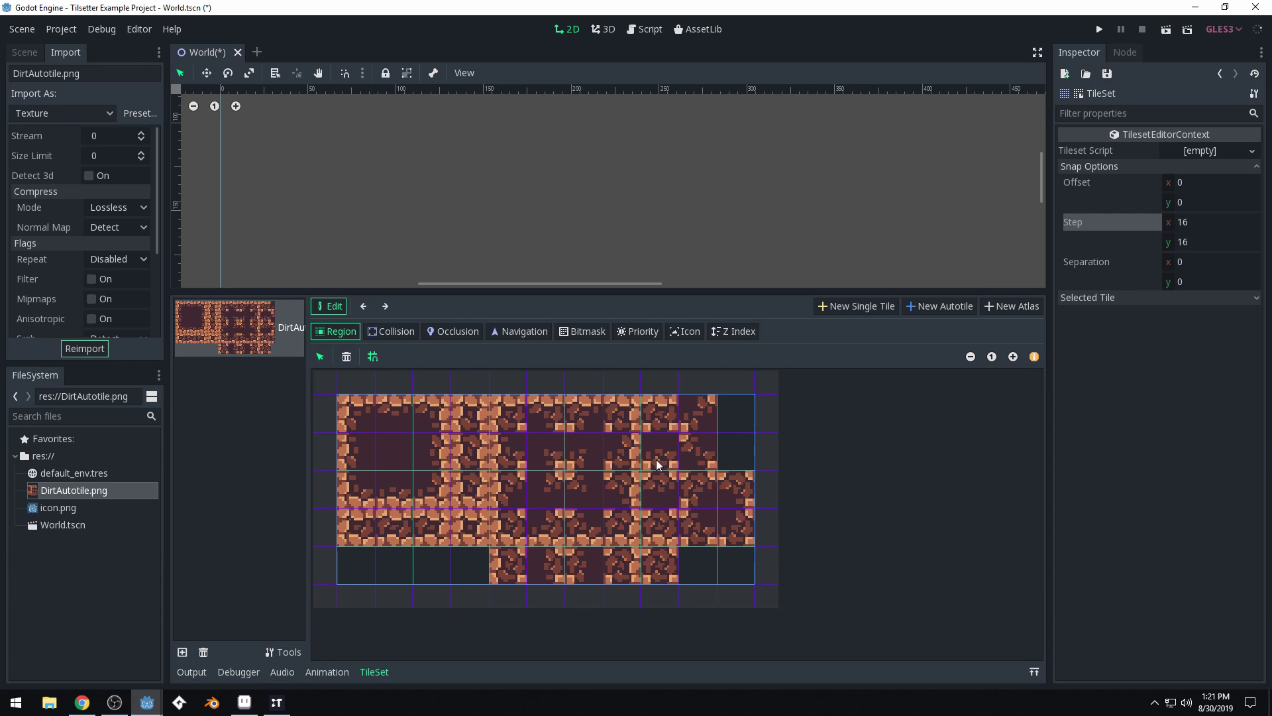
pyautogui.click(1013, 356)
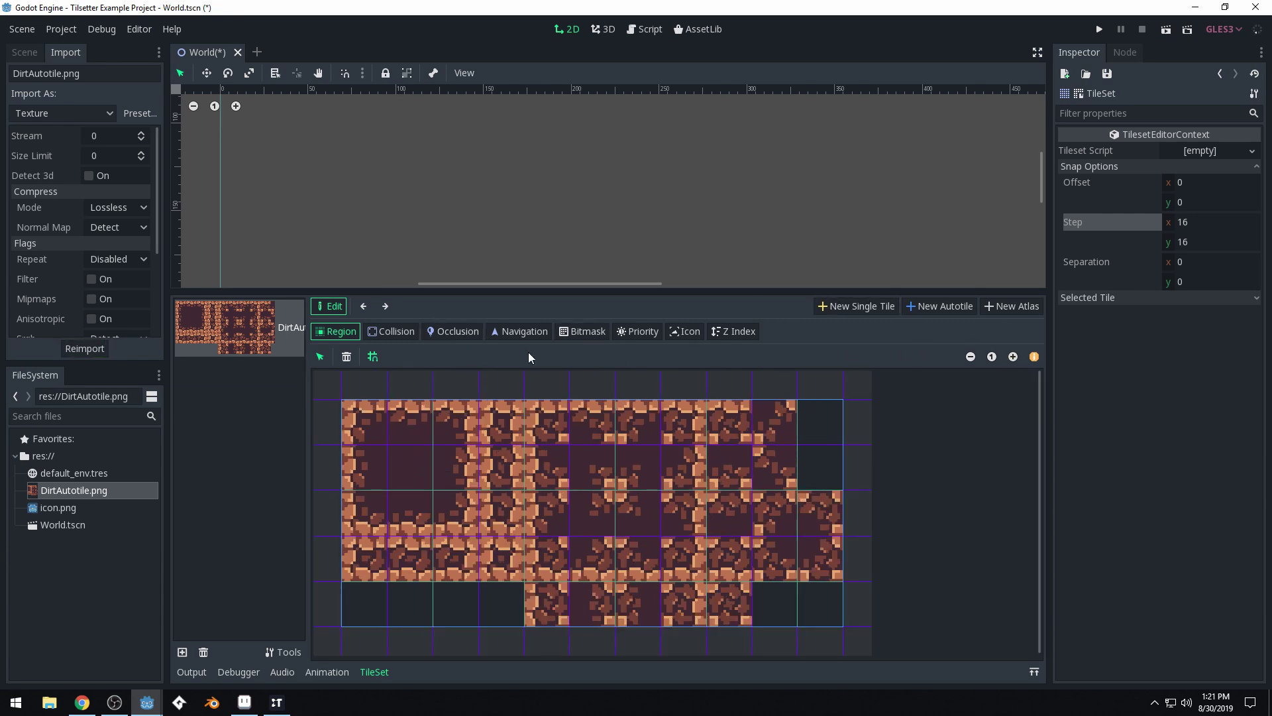
# - Clear the bitmask on the top-left tiles in an enlarged Bitmask view
pyautogui.click(587, 331)
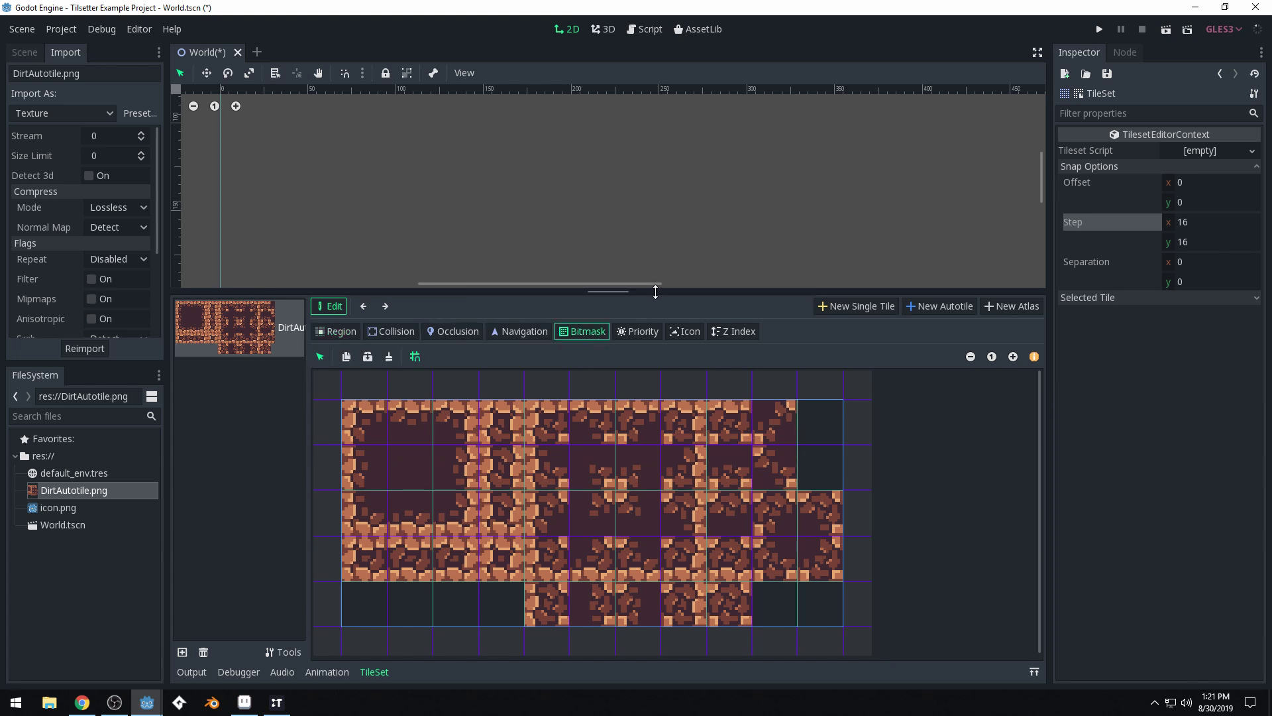
pyautogui.moveTo(653, 292); pyautogui.dragTo(659, 210)
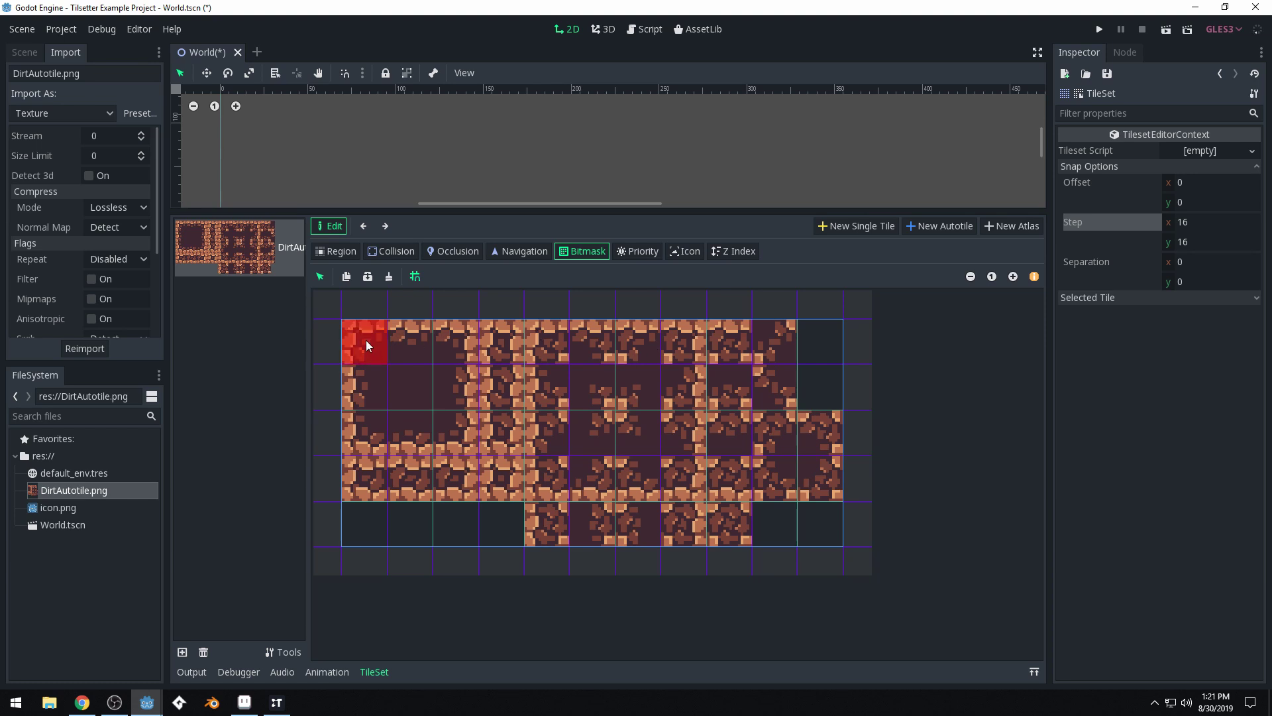
pyautogui.rightClick(454, 388)
# - Set Subtile Size to 16 x 16 and Autotile Bitmask Mode to 3X3 (minimal)
pyautogui.click(1117, 297)
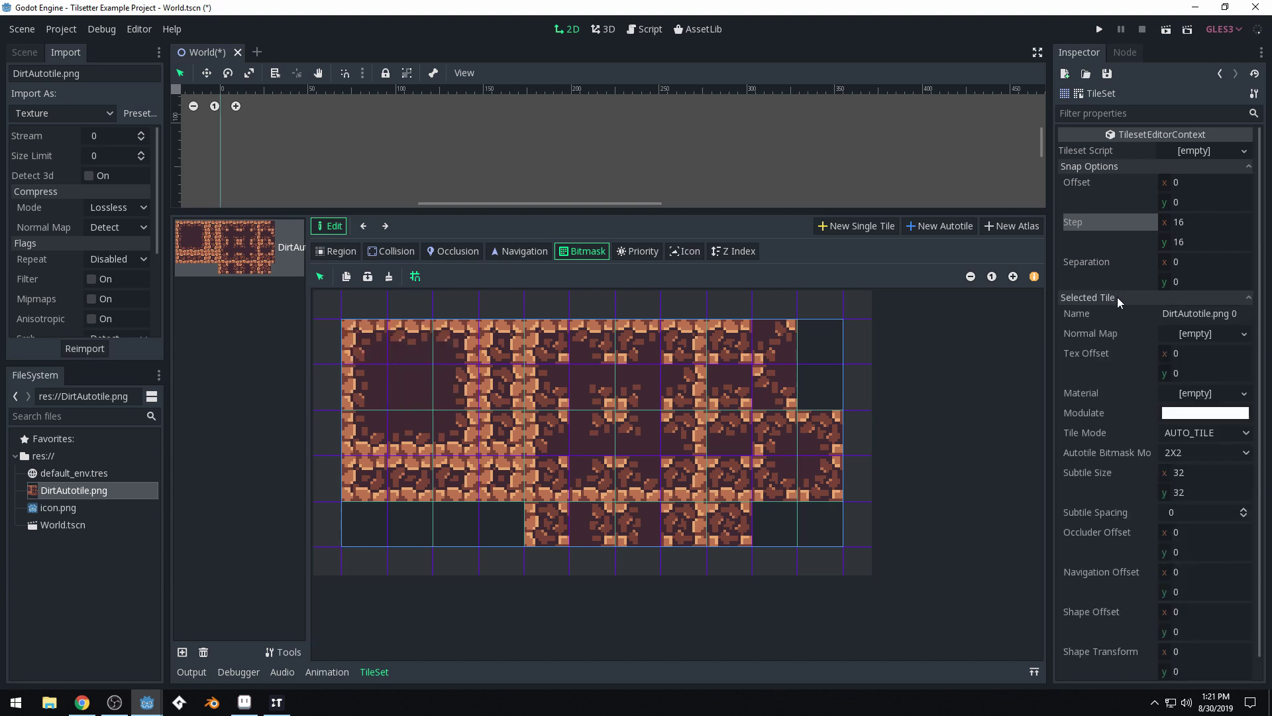
pyautogui.click(1205, 471)
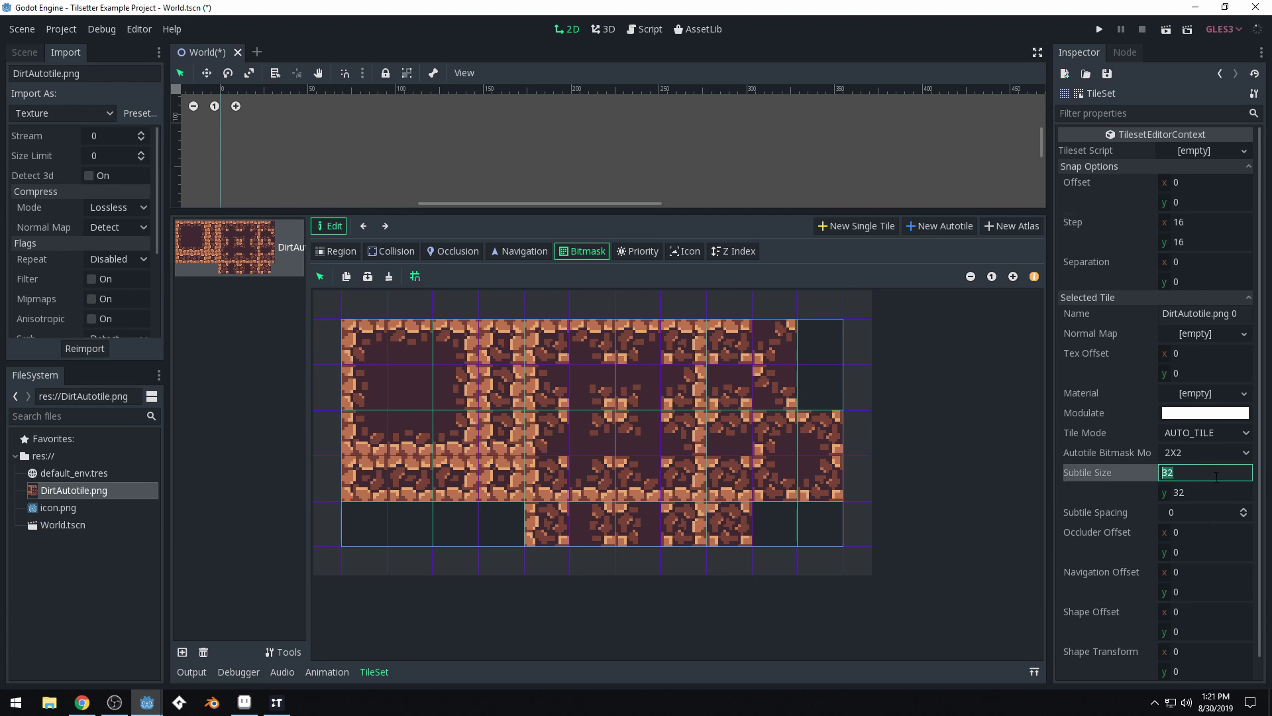
pyautogui.write('16')
pyautogui.press('Tab')
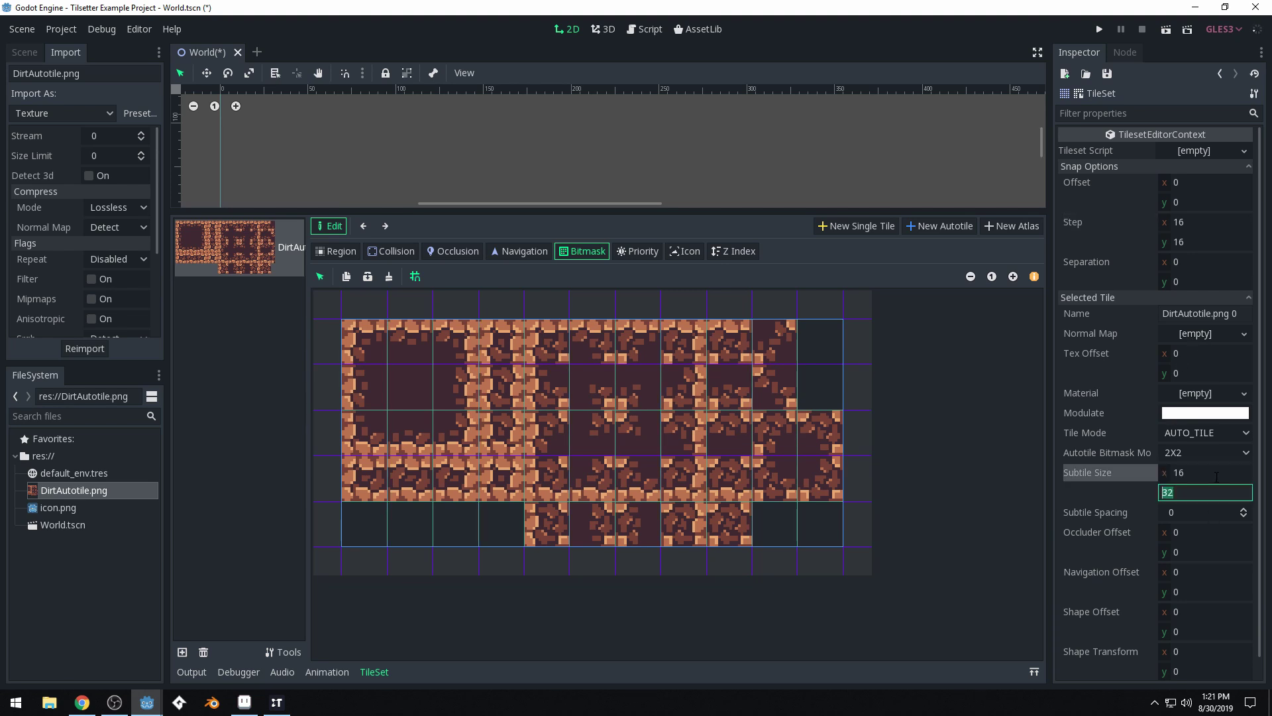
pyautogui.write('16')
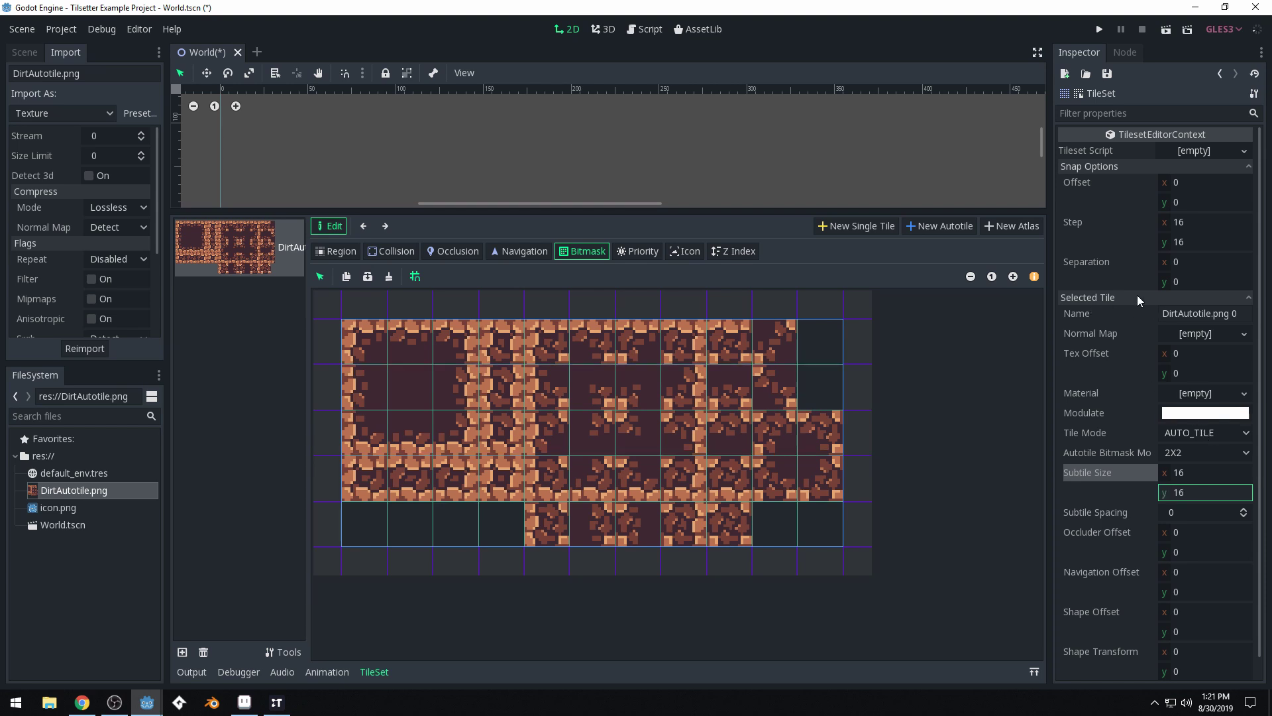
pyautogui.click(1191, 452)
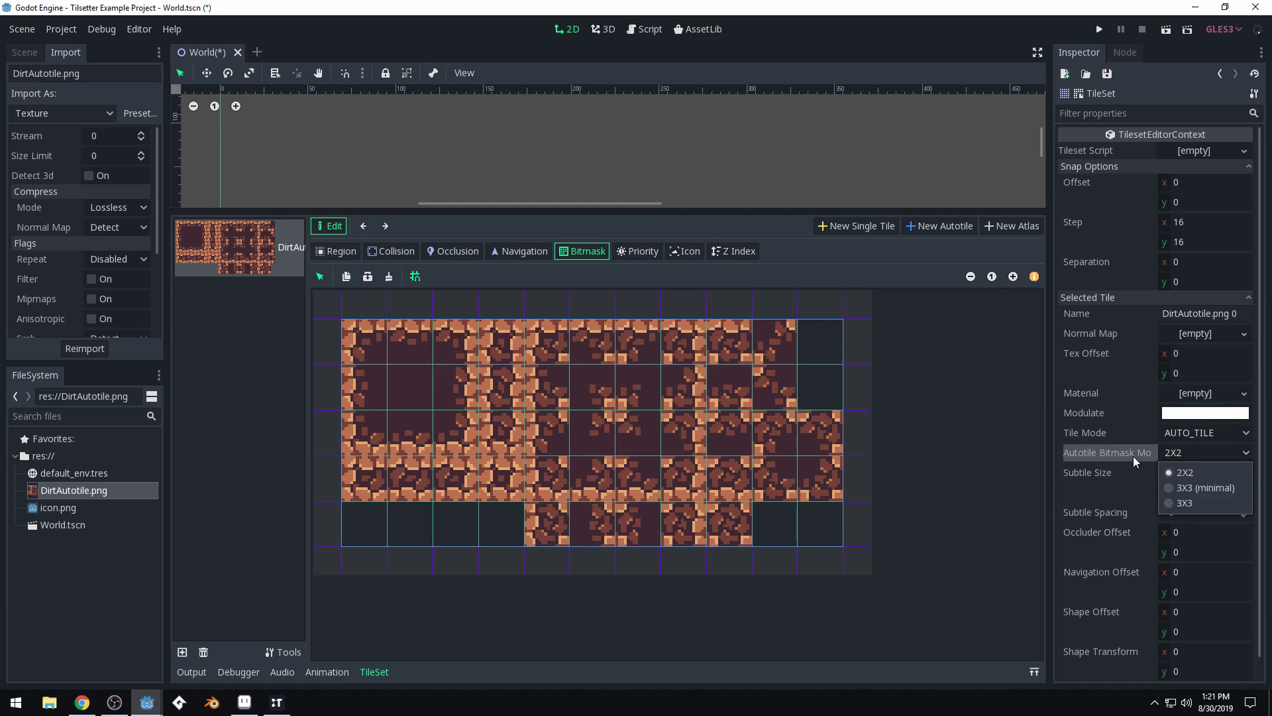
pyautogui.click(1205, 492)
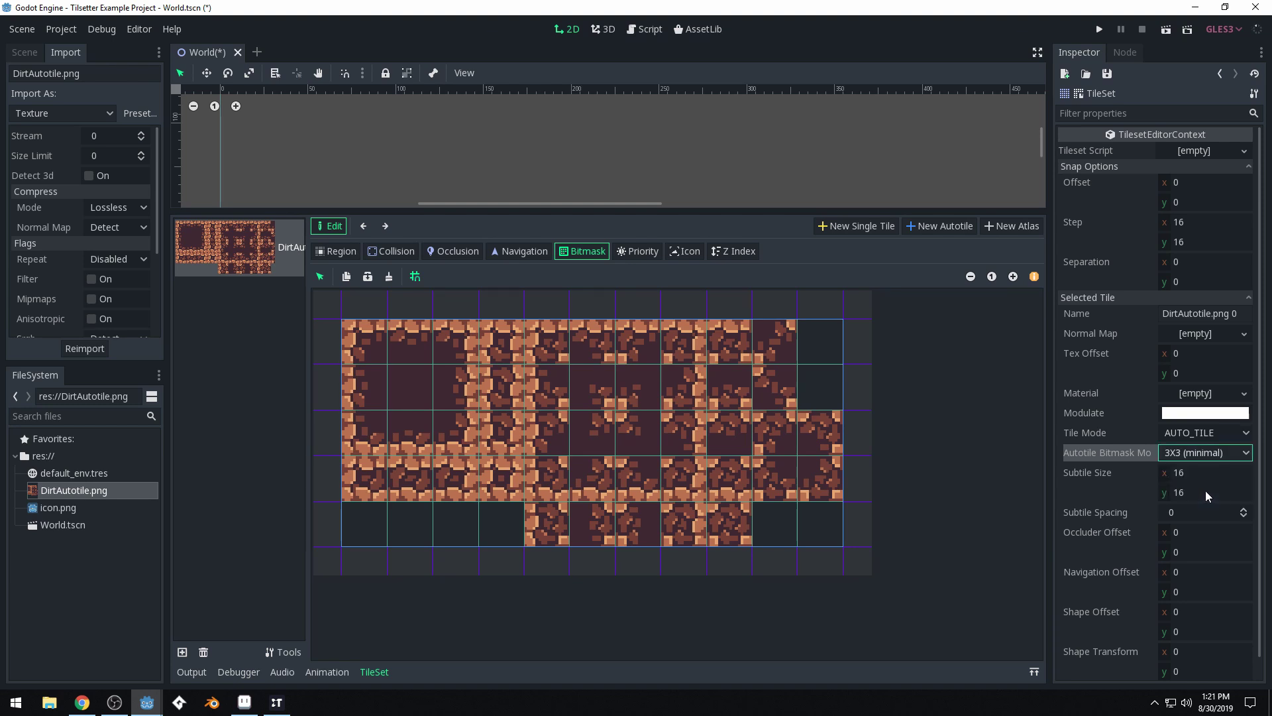
# - Paint bitmask cells over the first tile blocks and fourth-row centres, erasing stray cells
pyautogui.click(375, 357)
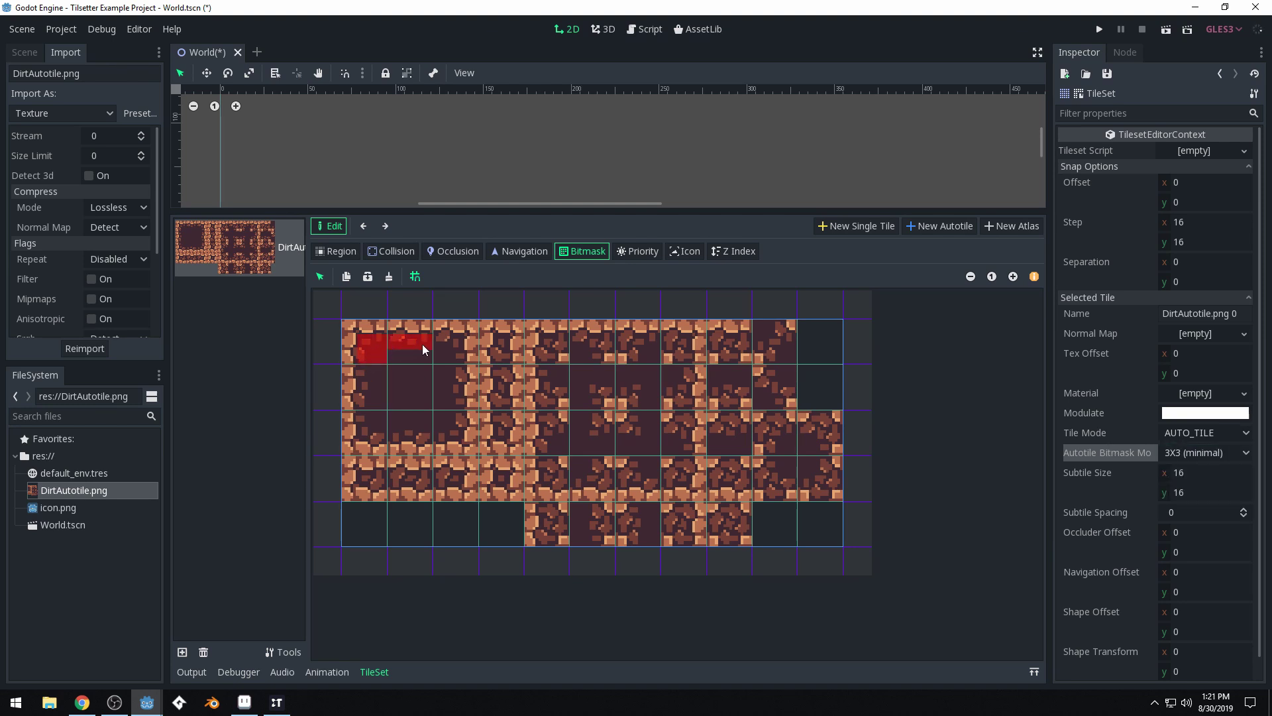
pyautogui.moveTo(449, 432); pyautogui.dragTo(366, 427)
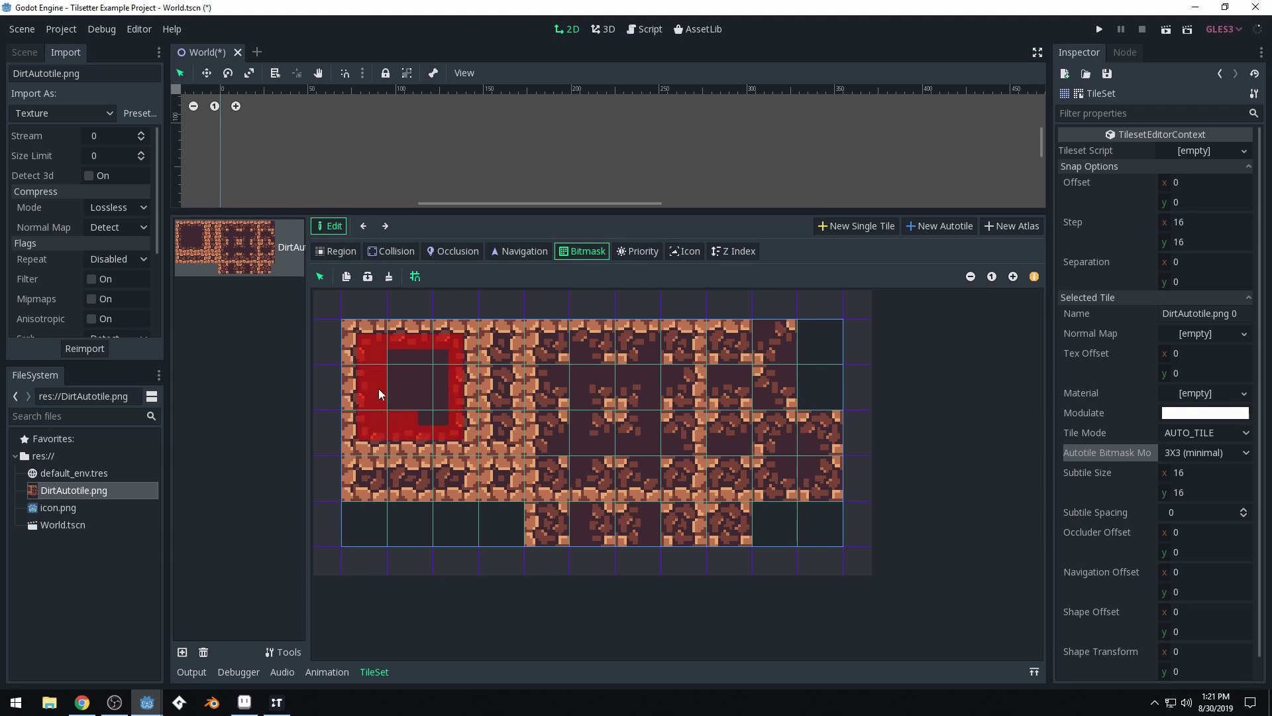
pyautogui.moveTo(395, 355)
pyautogui.mouseDown()
pyautogui.moveTo(403, 416)
pyautogui.moveTo(420, 355)
pyautogui.mouseUp()
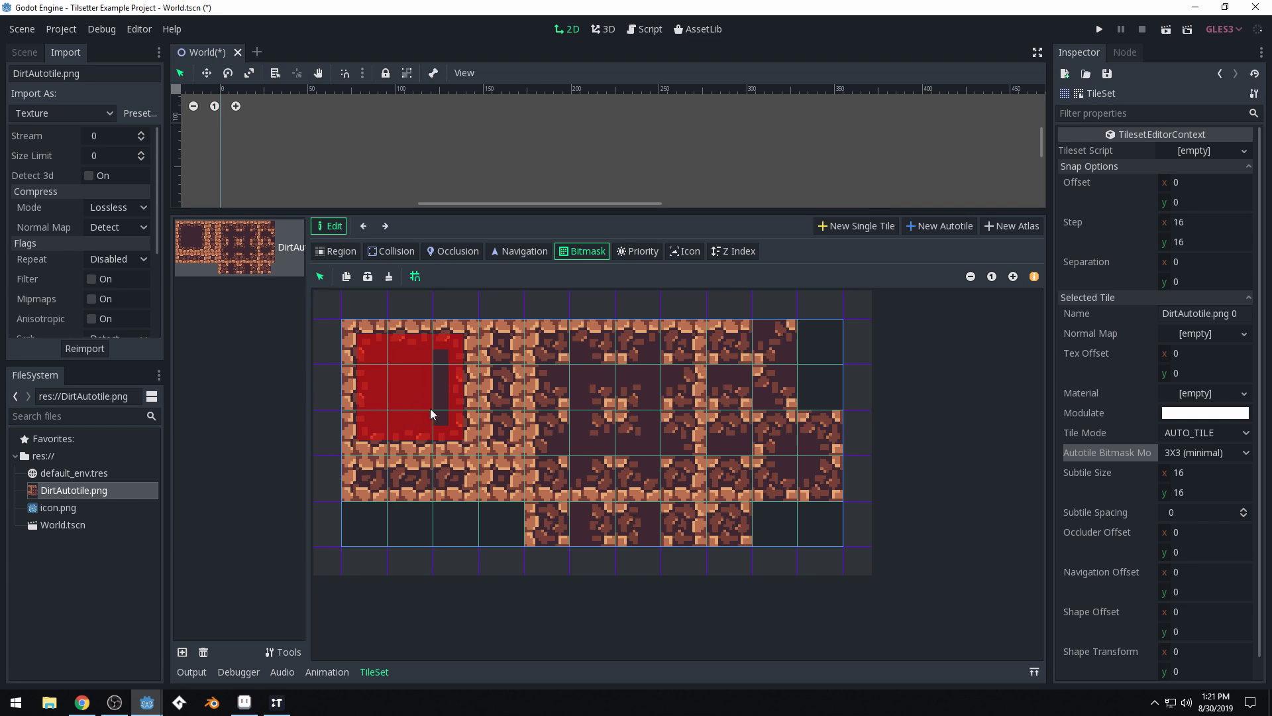
pyautogui.moveTo(436, 405)
pyautogui.mouseDown()
pyautogui.moveTo(440, 424)
pyautogui.moveTo(456, 369)
pyautogui.mouseUp()
pyautogui.moveTo(495, 346); pyautogui.dragTo(506, 379)
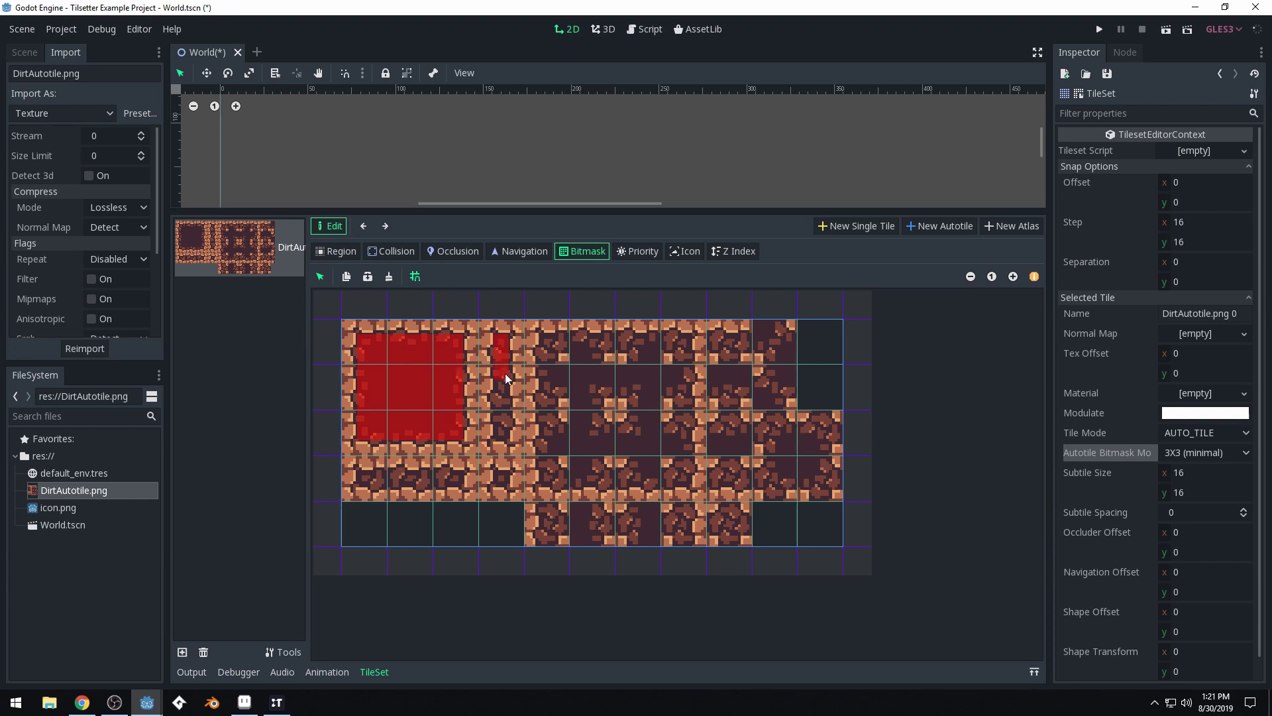
pyautogui.click(501, 481)
pyautogui.click(456, 480)
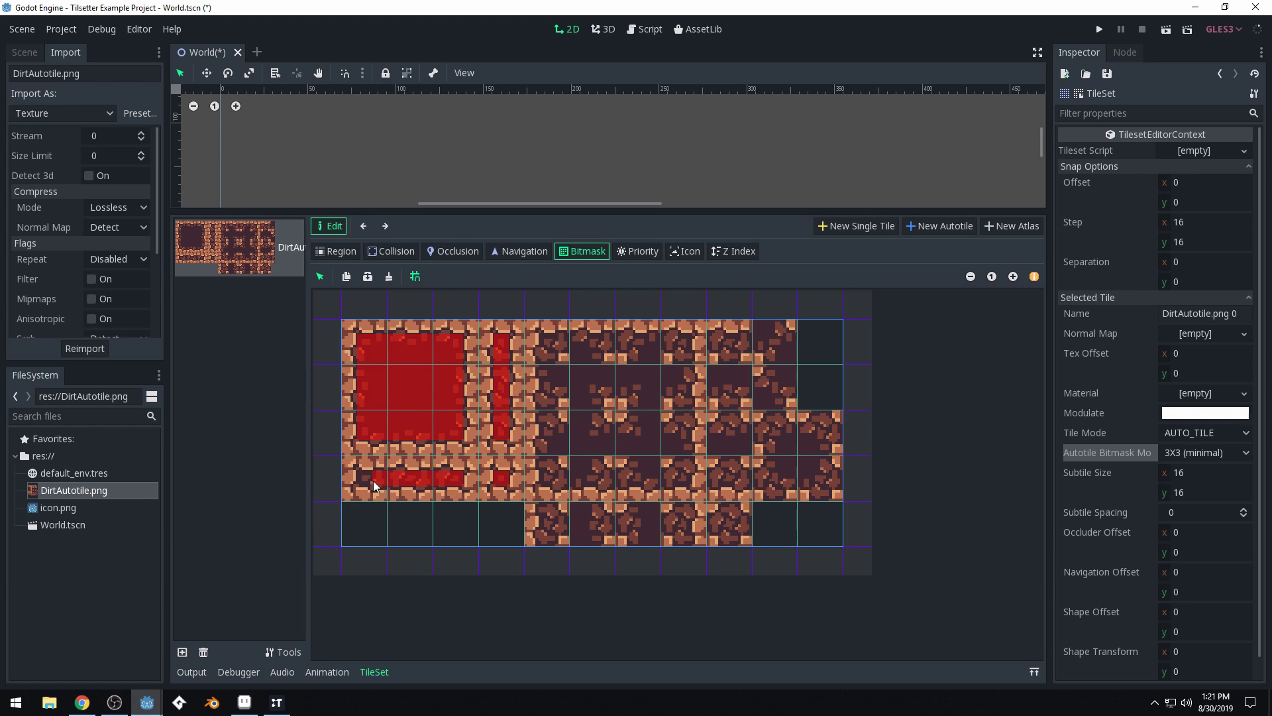
pyautogui.moveTo(547, 338)
pyautogui.mouseDown()
pyautogui.moveTo(546, 469)
pyautogui.moveTo(576, 476)
pyautogui.mouseUp()
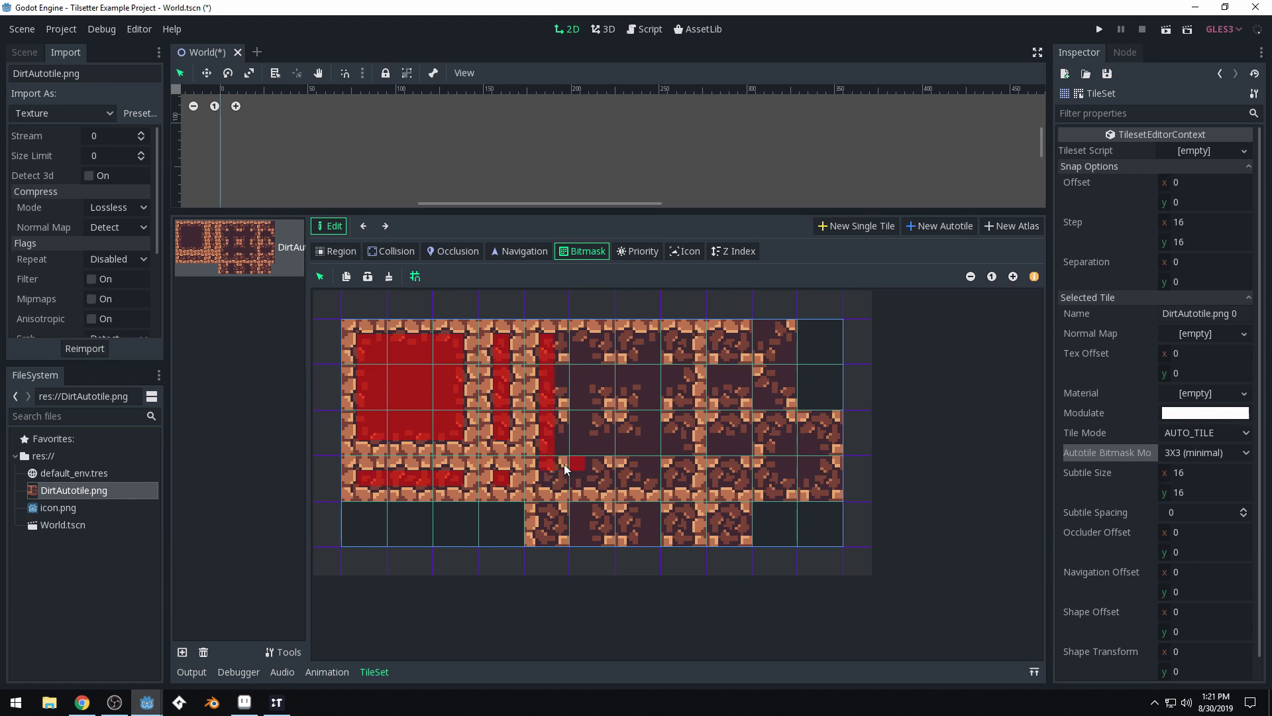
pyautogui.rightClick(563, 463)
pyautogui.click(556, 478)
# - Paint bitmask across the remaining columns, middle and bottom rows, and right-side dark tiles
pyautogui.moveTo(580, 457); pyautogui.dragTo(575, 395)
pyautogui.moveTo(580, 346)
pyautogui.mouseDown()
pyautogui.moveTo(589, 486)
pyautogui.moveTo(643, 485)
pyautogui.moveTo(640, 349)
pyautogui.mouseUp()
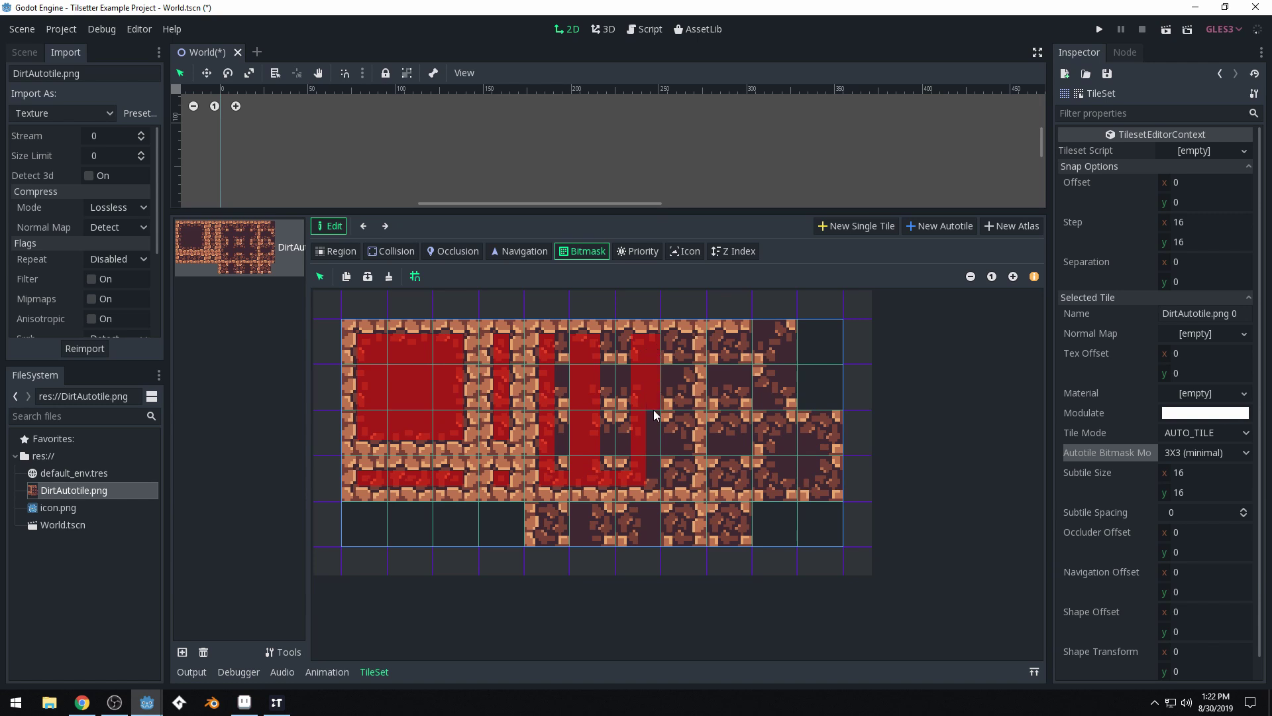
pyautogui.moveTo(688, 475); pyautogui.dragTo(687, 401)
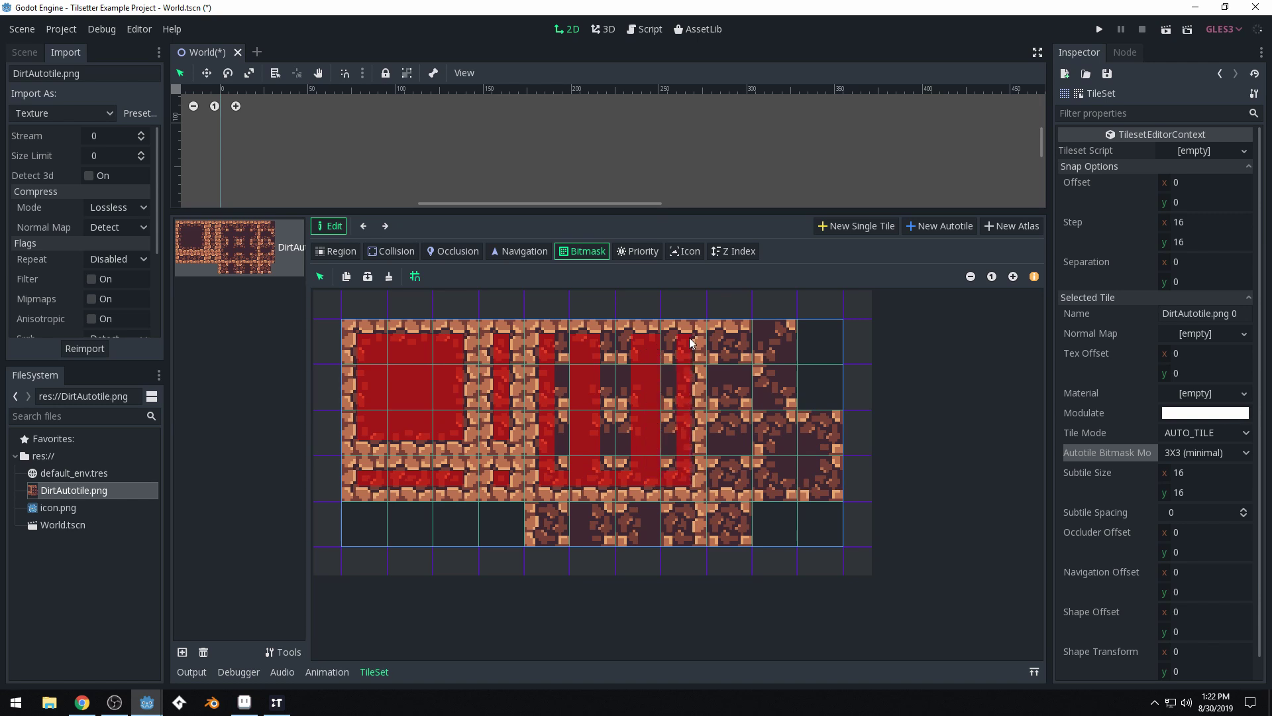
pyautogui.moveTo(689, 337); pyautogui.dragTo(606, 339)
pyautogui.moveTo(650, 428)
pyautogui.mouseDown()
pyautogui.moveTo(668, 448)
pyautogui.moveTo(562, 451)
pyautogui.mouseUp()
pyautogui.moveTo(551, 517)
pyautogui.mouseDown()
pyautogui.moveTo(585, 524)
pyautogui.moveTo(580, 538)
pyautogui.moveTo(593, 510)
pyautogui.moveTo(620, 521)
pyautogui.moveTo(636, 510)
pyautogui.moveTo(647, 538)
pyautogui.moveTo(649, 511)
pyautogui.moveTo(684, 540)
pyautogui.mouseUp()
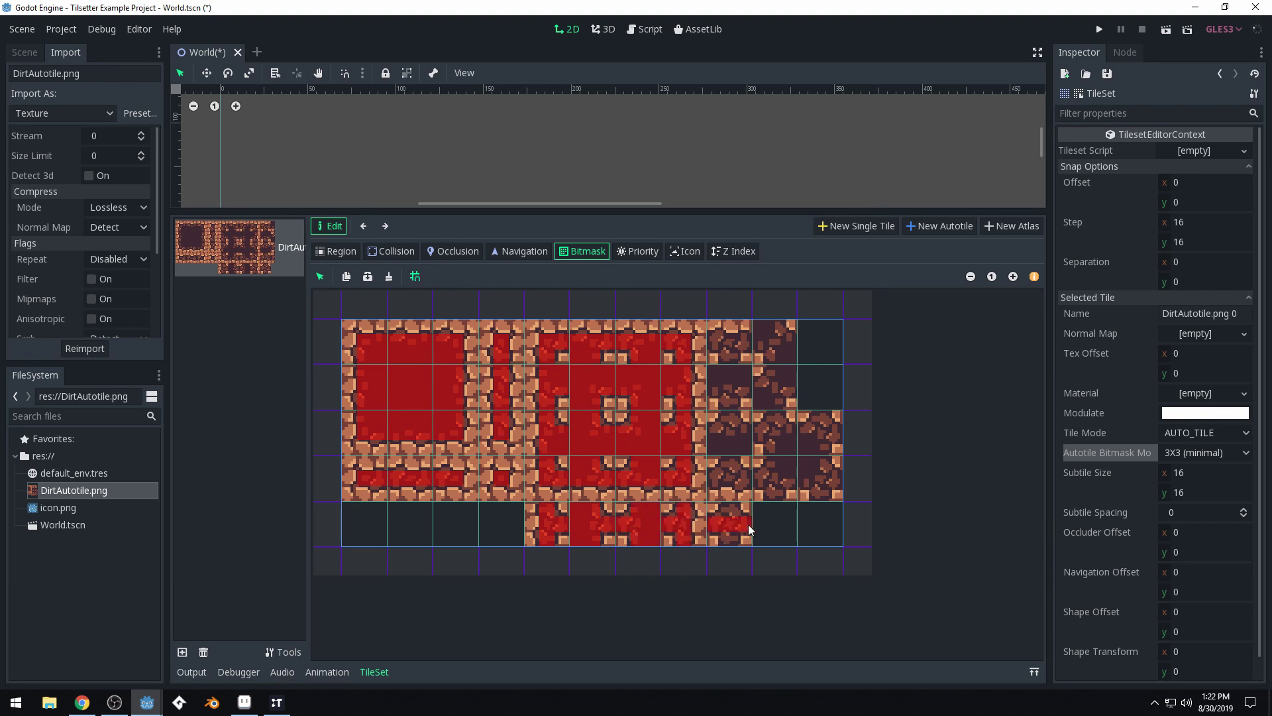
pyautogui.moveTo(729, 486)
pyautogui.mouseDown()
pyautogui.moveTo(712, 441)
pyautogui.moveTo(737, 446)
pyautogui.moveTo(748, 426)
pyautogui.moveTo(720, 432)
pyautogui.mouseUp()
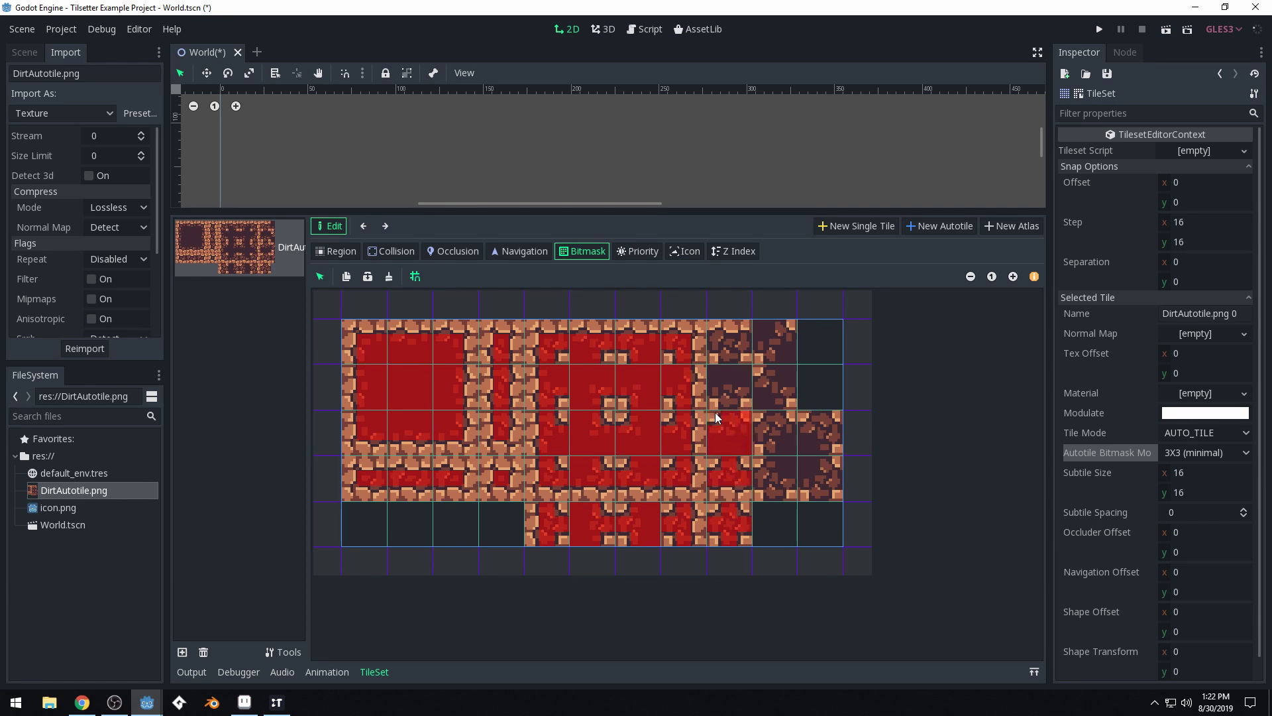
pyautogui.moveTo(734, 399); pyautogui.dragTo(734, 396)
pyautogui.click(721, 375)
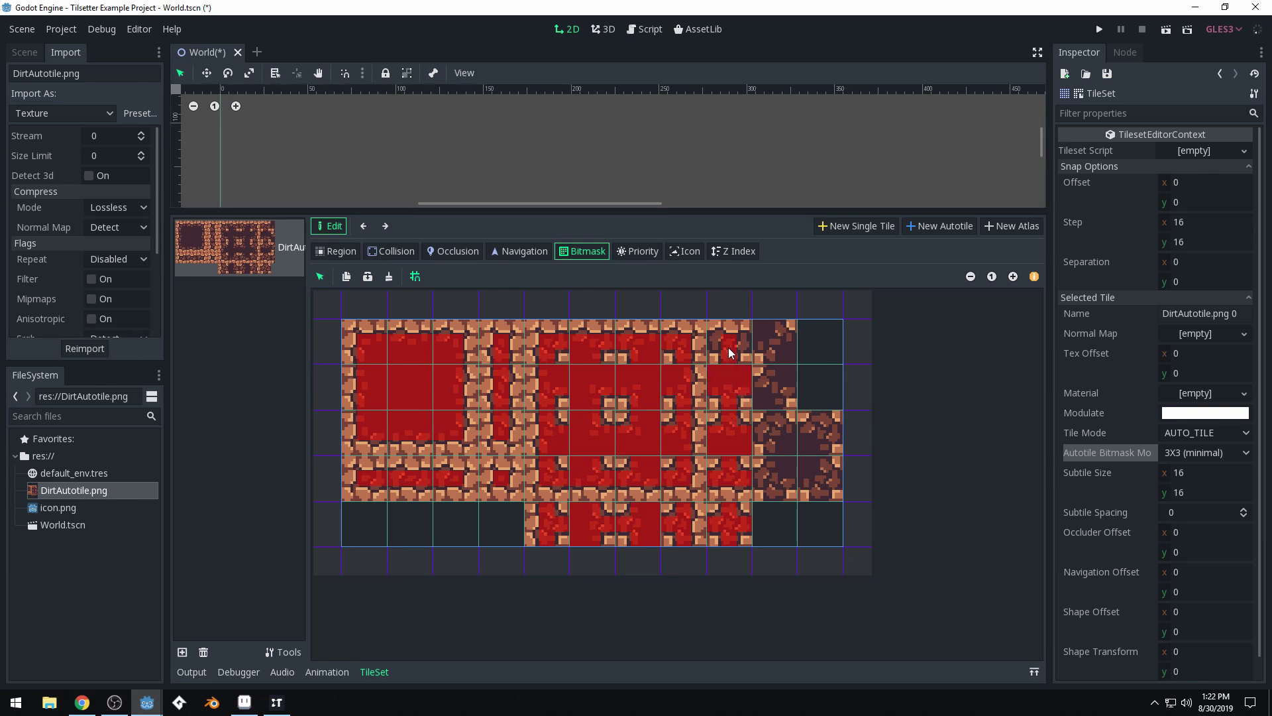
pyautogui.click(729, 348)
pyautogui.moveTo(767, 340)
pyautogui.mouseDown()
pyautogui.moveTo(795, 345)
pyautogui.moveTo(771, 381)
pyautogui.moveTo(772, 369)
pyautogui.moveTo(788, 378)
pyautogui.moveTo(762, 386)
pyautogui.moveTo(790, 388)
pyautogui.moveTo(761, 401)
pyautogui.moveTo(772, 443)
pyautogui.moveTo(822, 443)
pyautogui.moveTo(804, 444)
pyautogui.moveTo(838, 437)
pyautogui.mouseUp()
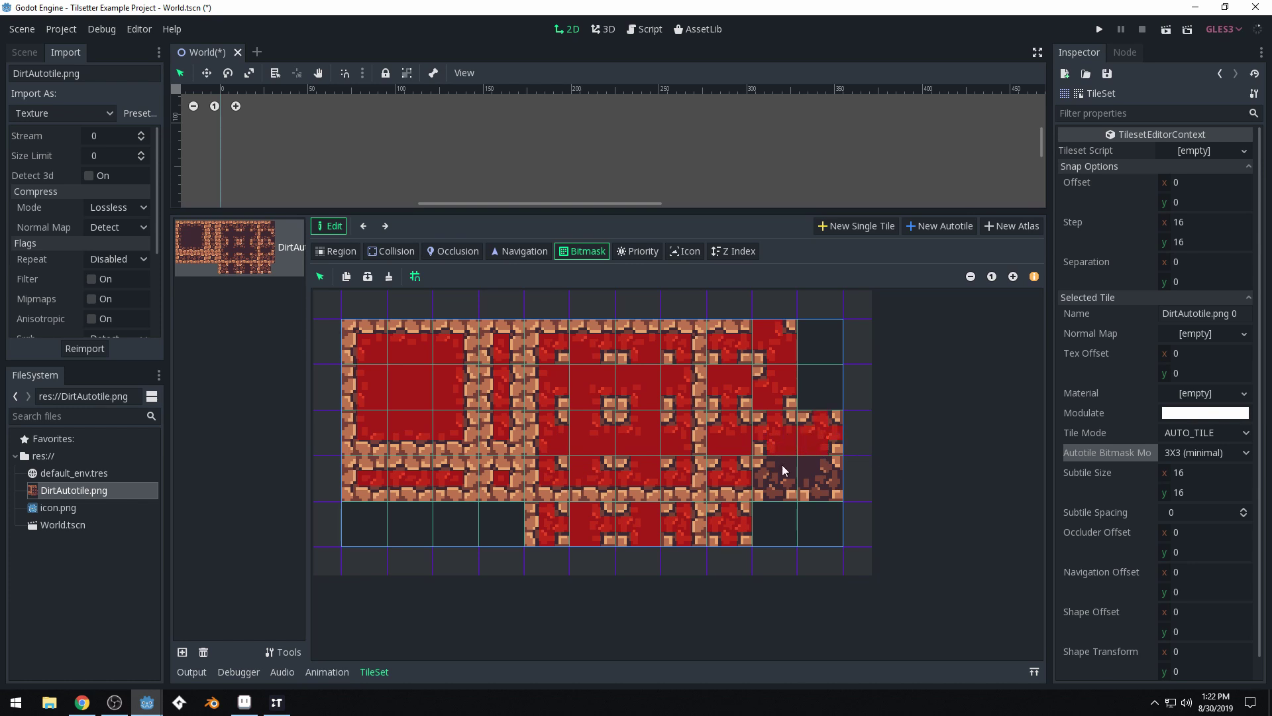
pyautogui.moveTo(782, 467); pyautogui.dragTo(778, 482)
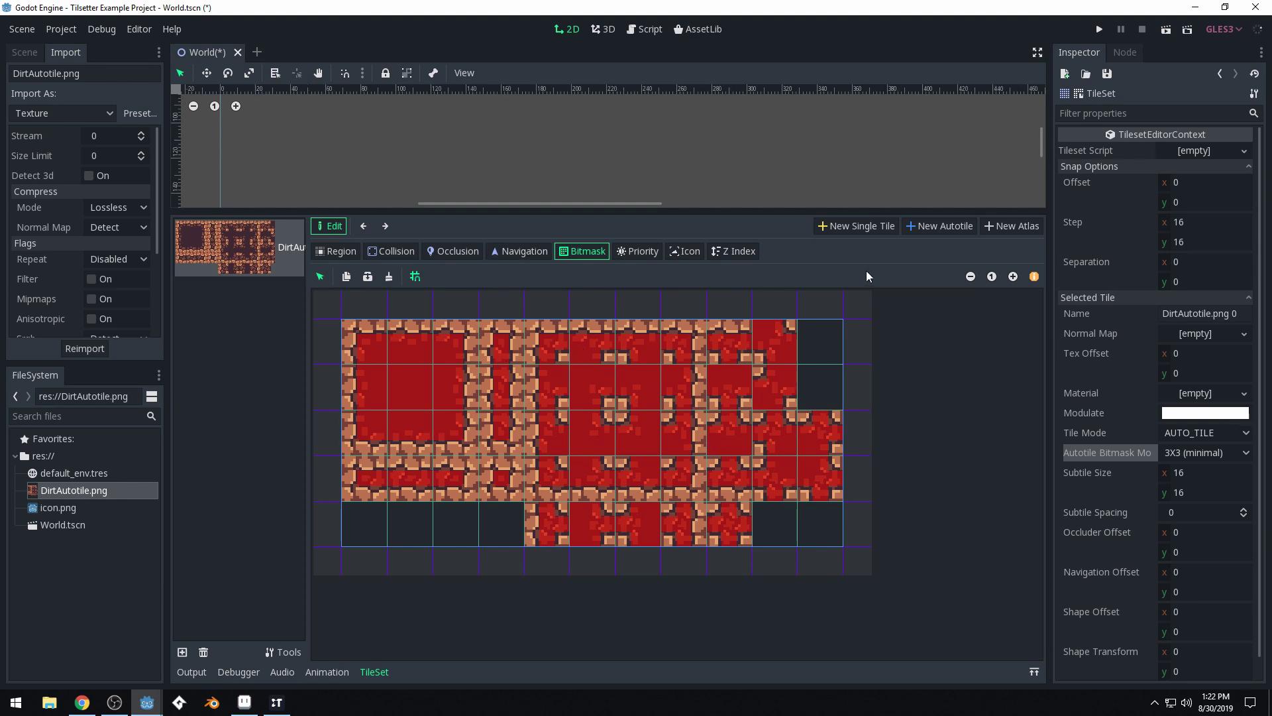
# - Save the scene and open the TileMap's TileSet on the DirtAutotile texture
pyautogui.hotkey('ctrl', 's')
pyautogui.moveTo(709, 213); pyautogui.dragTo(709, 480)
pyautogui.click(24, 53)
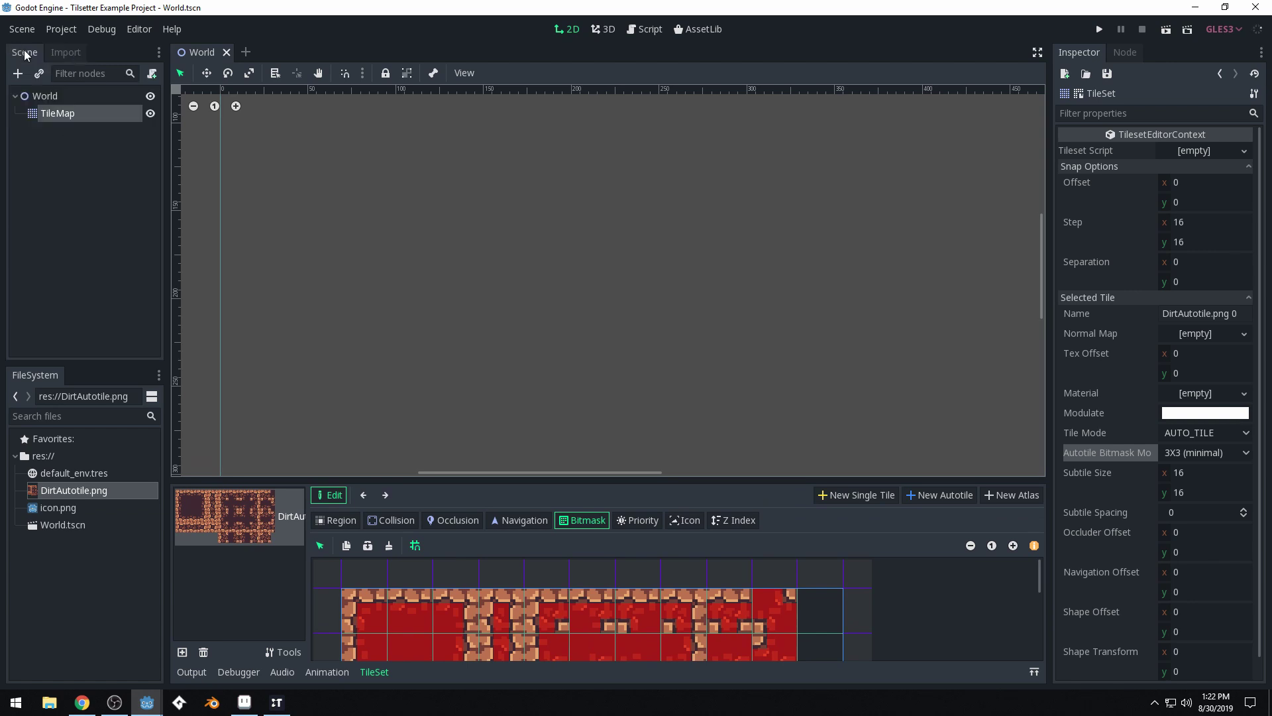
pyautogui.click(57, 113)
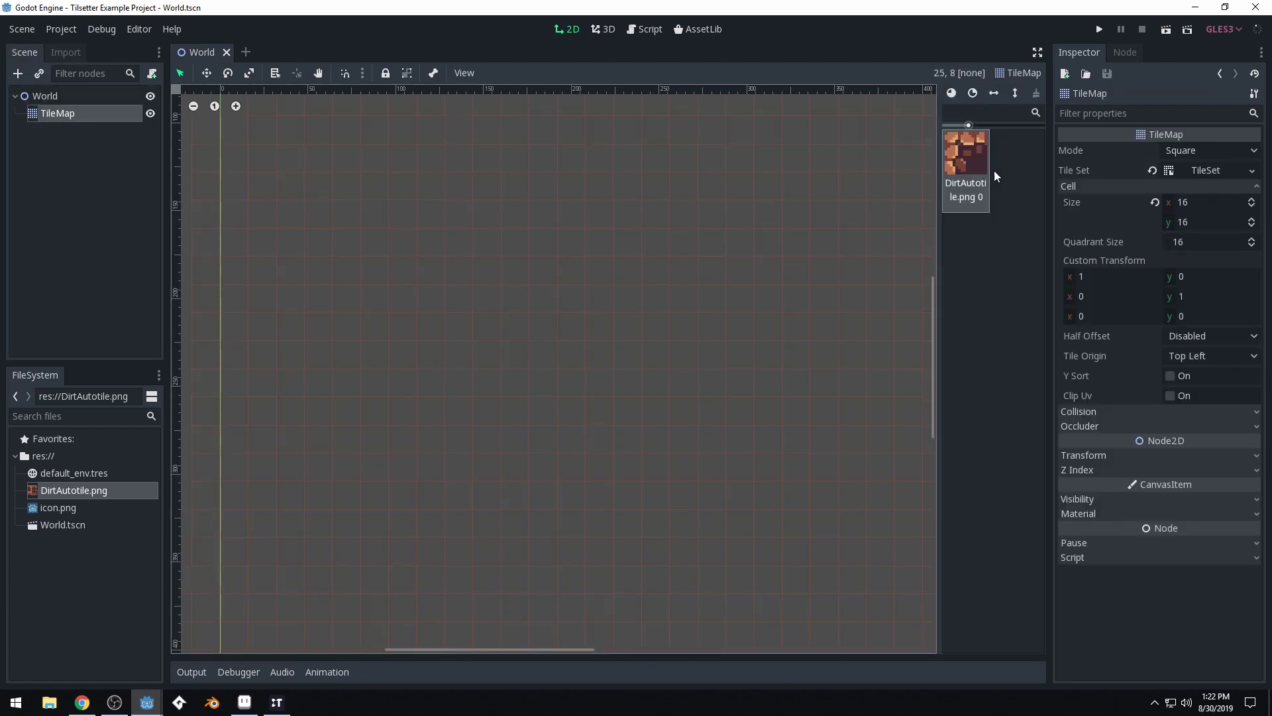
pyautogui.click(1206, 171)
pyautogui.click(234, 528)
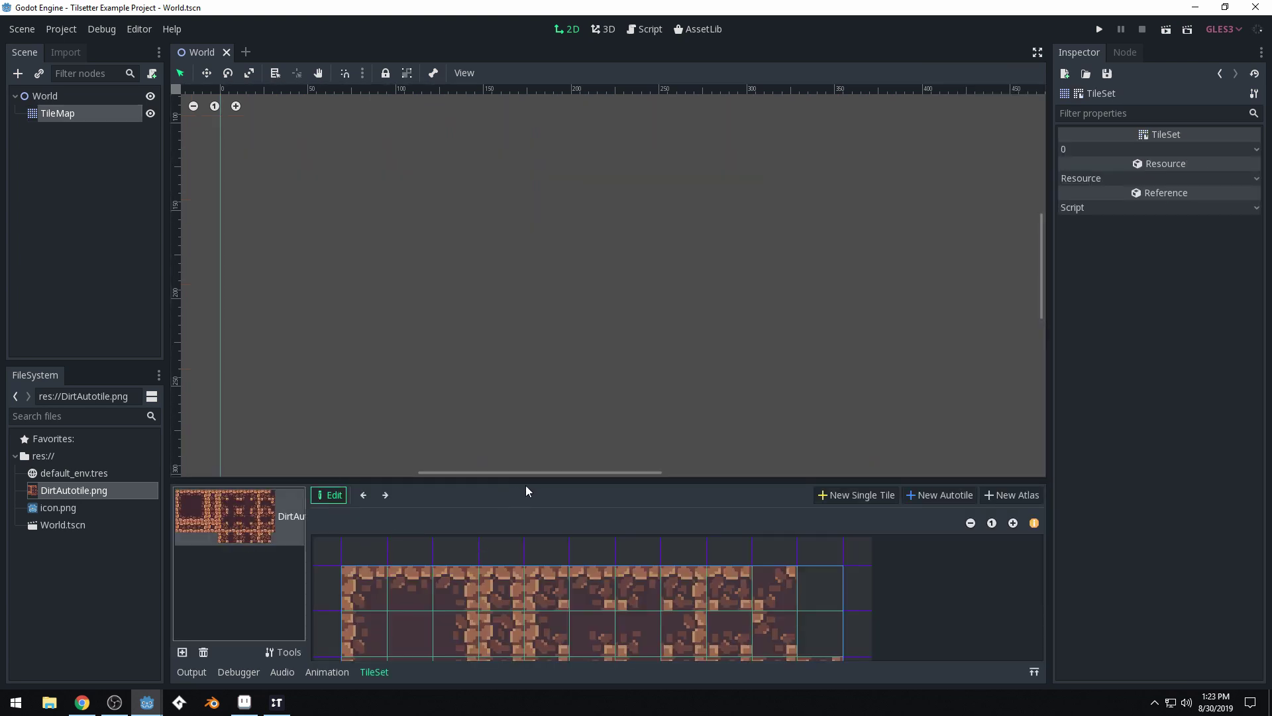
# - Make the fourth-row, fourth-column subtile the autotile icon, then reselect the dirt palette tile
pyautogui.moveTo(531, 478); pyautogui.dragTo(548, 269)
pyautogui.click(576, 425)
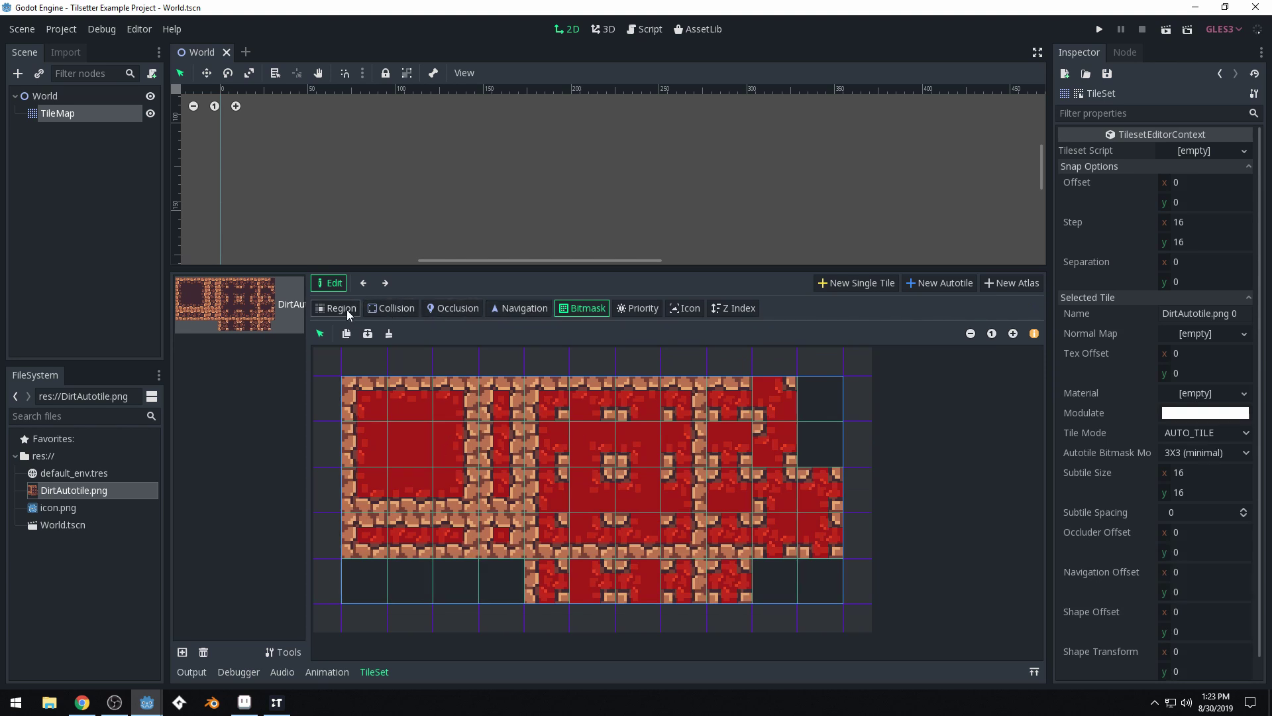
pyautogui.click(684, 309)
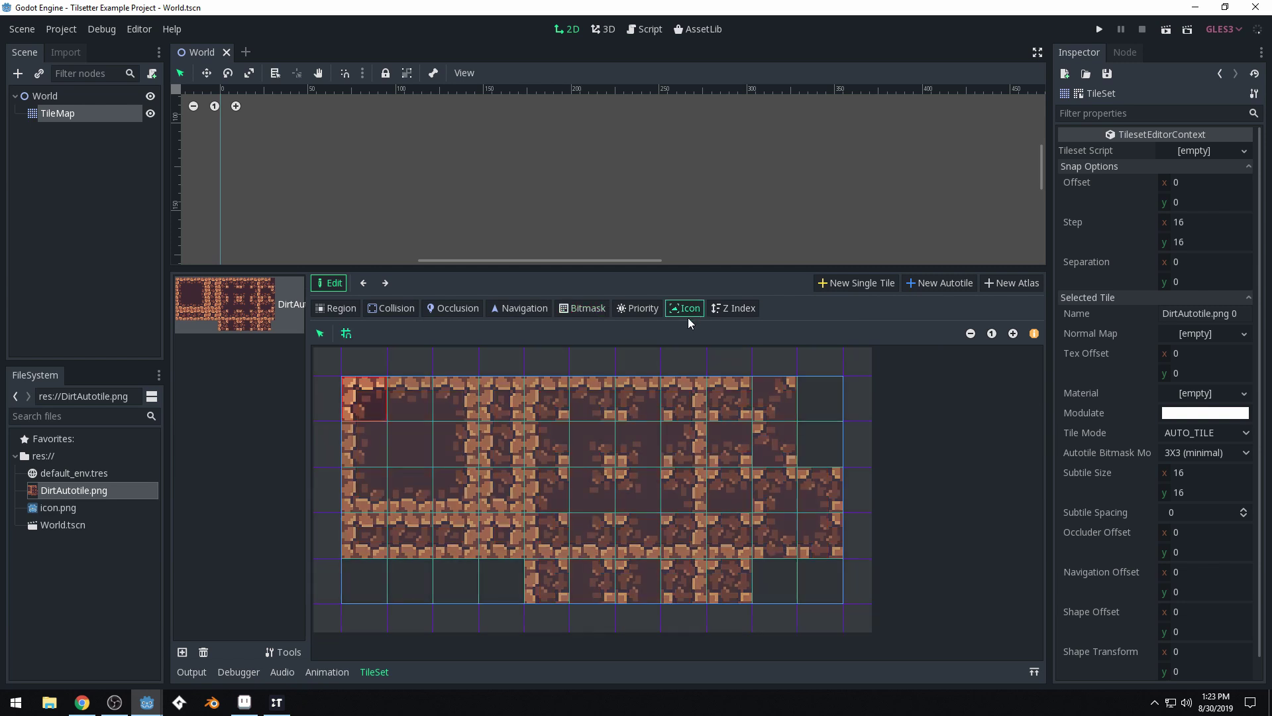
pyautogui.click(508, 537)
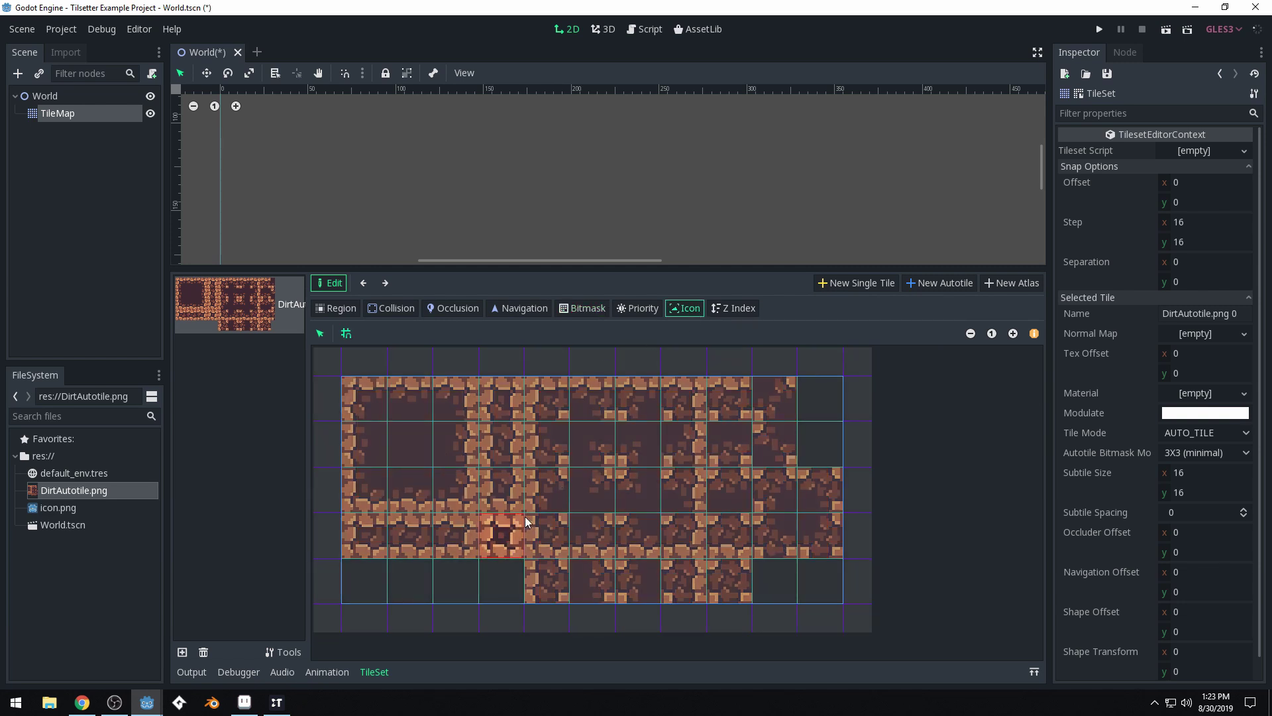
pyautogui.click(90, 112)
pyautogui.click(966, 196)
# - Paint a large winding dirt cave plus a smaller separate cave to its lower right
pyautogui.moveTo(412, 311)
pyautogui.mouseDown()
pyautogui.moveTo(574, 305)
pyautogui.moveTo(623, 271)
pyautogui.moveTo(498, 269)
pyautogui.moveTo(657, 261)
pyautogui.moveTo(692, 300)
pyautogui.moveTo(628, 390)
pyautogui.moveTo(730, 243)
pyautogui.moveTo(564, 387)
pyautogui.moveTo(450, 429)
pyautogui.moveTo(670, 414)
pyautogui.moveTo(578, 399)
pyautogui.moveTo(557, 451)
pyautogui.moveTo(727, 344)
pyautogui.moveTo(596, 437)
pyautogui.moveTo(698, 378)
pyautogui.moveTo(668, 425)
pyautogui.moveTo(733, 365)
pyautogui.mouseUp()
pyautogui.moveTo(487, 186)
pyautogui.mouseDown()
pyautogui.moveTo(397, 201)
pyautogui.moveTo(281, 265)
pyautogui.moveTo(471, 201)
pyautogui.moveTo(342, 289)
pyautogui.moveTo(334, 244)
pyautogui.moveTo(452, 279)
pyautogui.moveTo(309, 265)
pyautogui.moveTo(426, 355)
pyautogui.moveTo(446, 386)
pyautogui.moveTo(313, 262)
pyautogui.moveTo(408, 385)
pyautogui.moveTo(422, 430)
pyautogui.moveTo(379, 369)
pyautogui.moveTo(488, 459)
pyautogui.moveTo(597, 467)
pyautogui.mouseUp()
pyautogui.moveTo(708, 494)
pyautogui.mouseDown()
pyautogui.moveTo(798, 491)
pyautogui.moveTo(814, 477)
pyautogui.moveTo(872, 509)
pyautogui.moveTo(881, 440)
pyautogui.mouseUp()
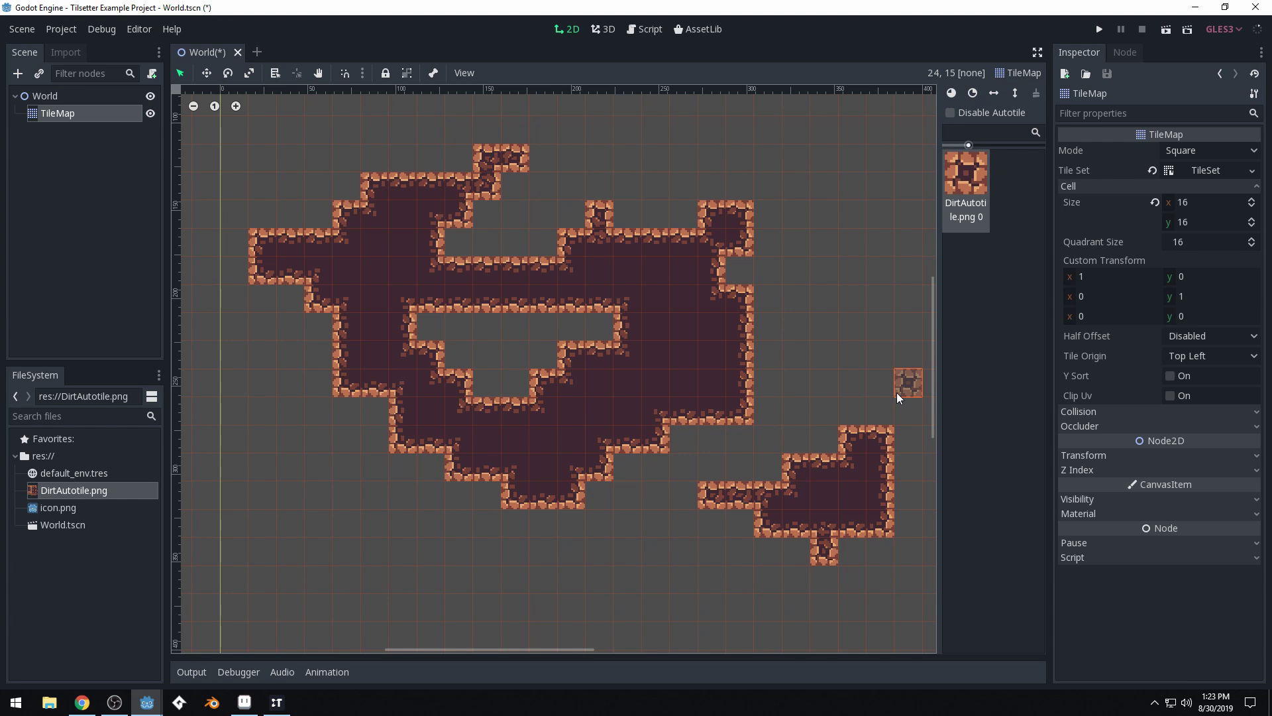